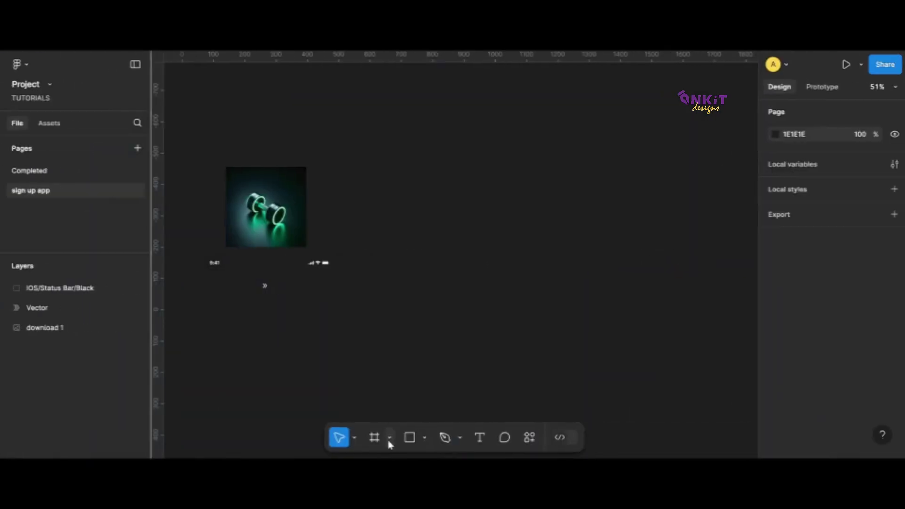
Step: Create a new frame on the canvas using the iPhone 14 & 15 Pro phone preset
click(390, 436)
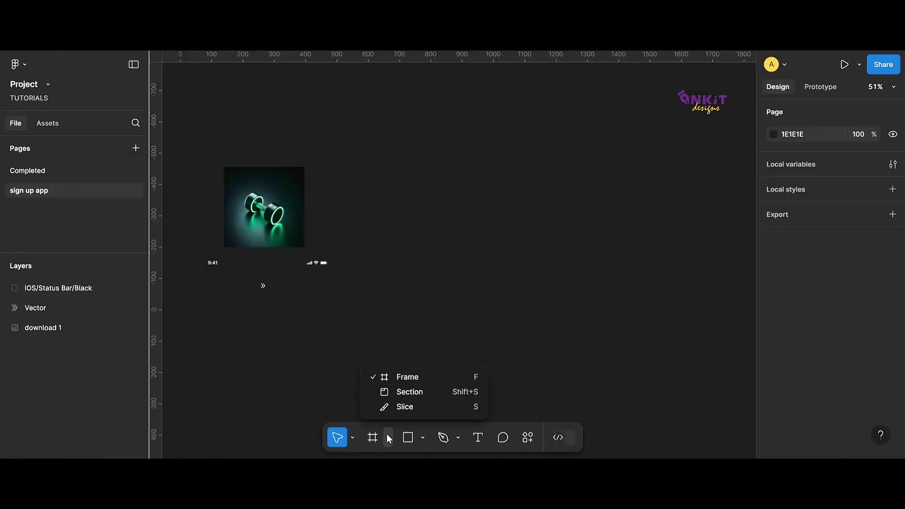
click(403, 376)
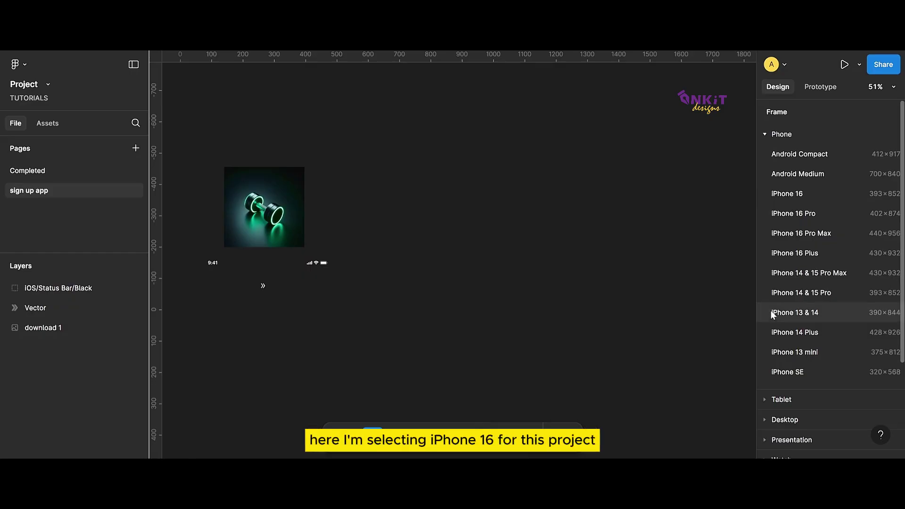
click(801, 293)
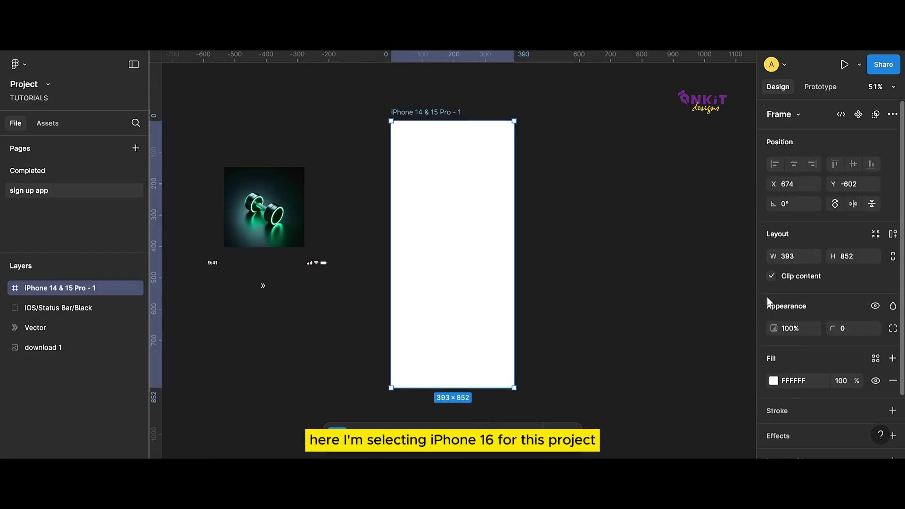
Step: Rename the new phone frame to "home page"
key(ctrl+r)
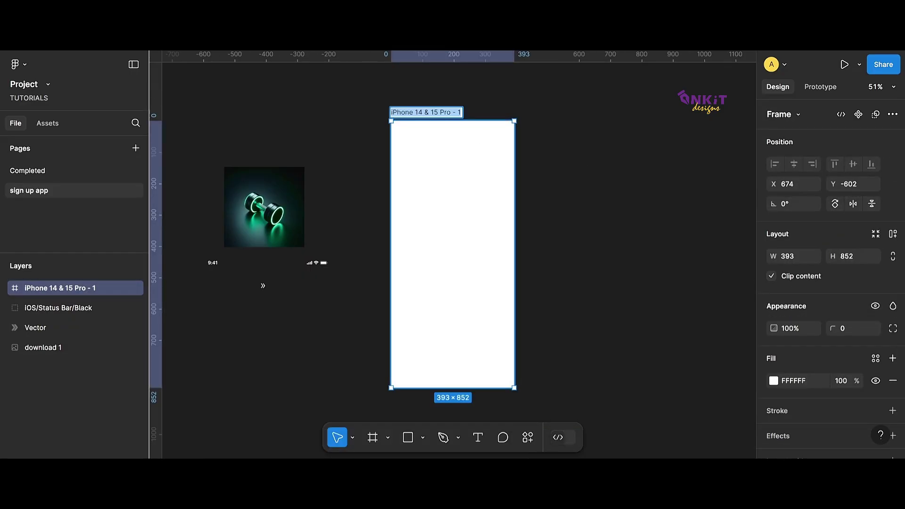
text(hi)
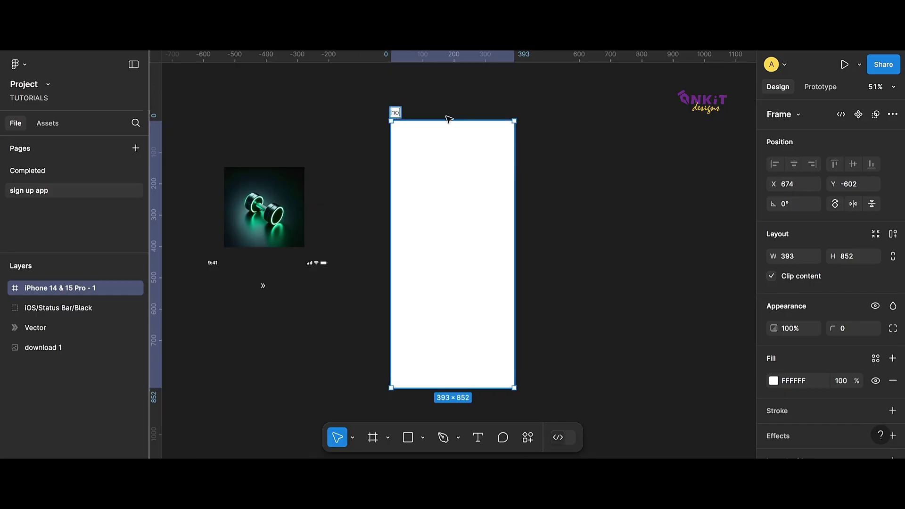
text(me page)
click(550, 210)
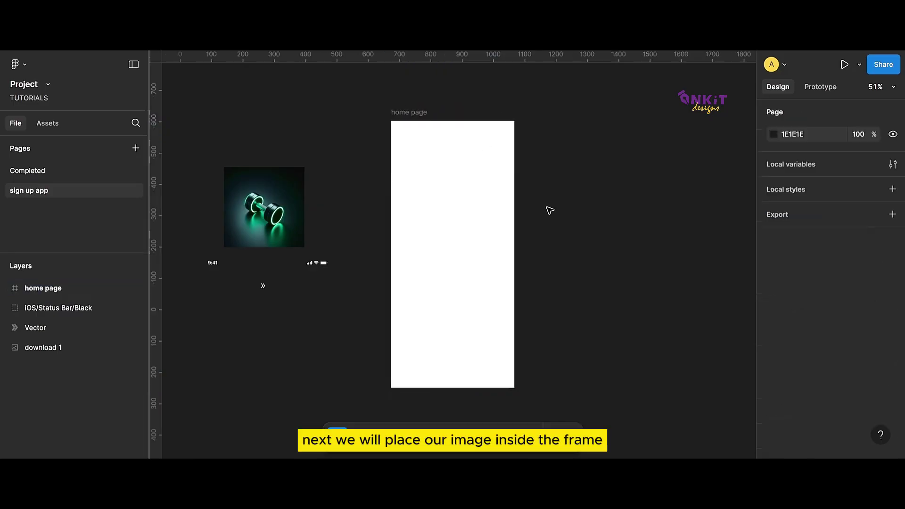
Step: Place the green neon dumbbell image inside the home page frame
click(500, 287)
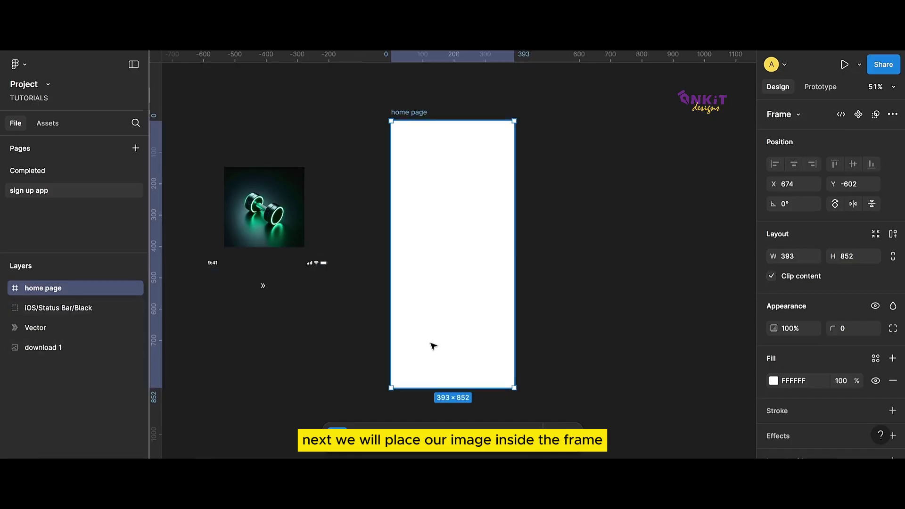
click(423, 437)
click(434, 412)
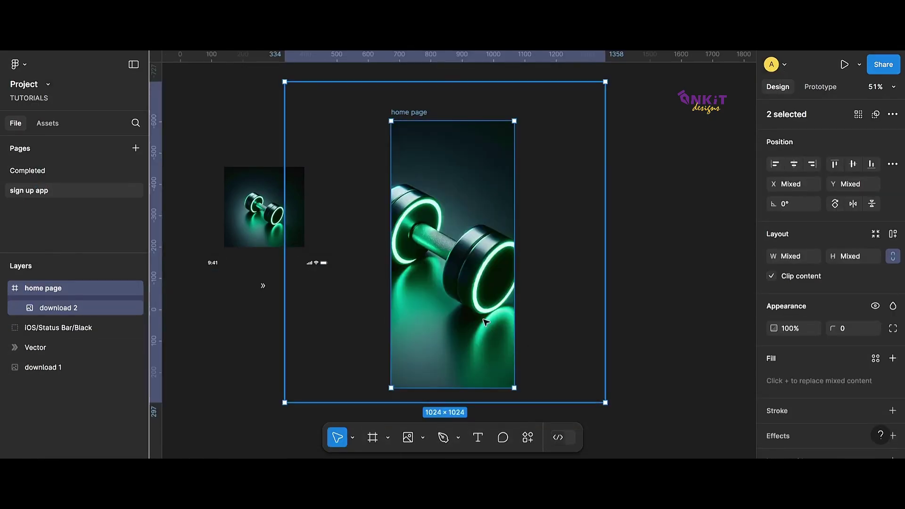
Step: Scale down the dumbbell image and reposition it so its lower edge meets the bottom of the home page frame
double_click(465, 288)
click(743, 138)
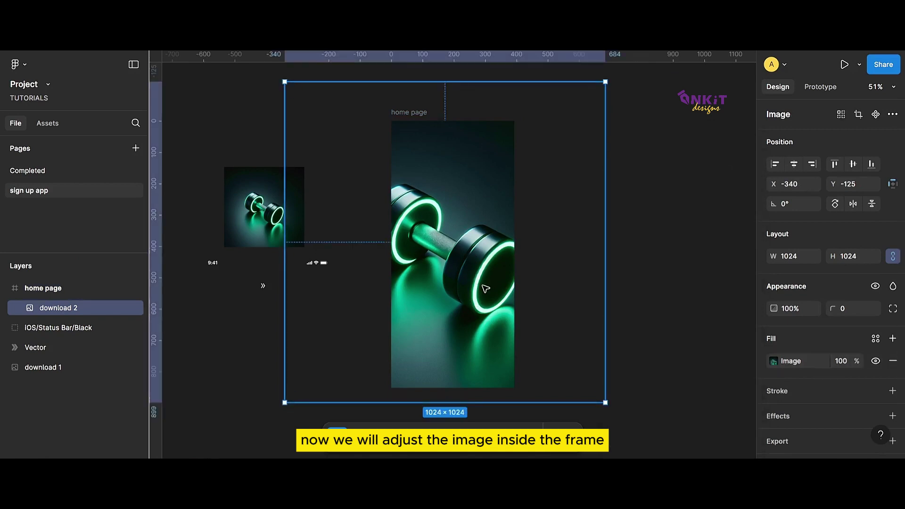
drag(481, 285, 506, 304)
drag(626, 424, 549, 353)
drag(454, 330, 470, 348)
drag(578, 121, 575, 147)
drag(495, 253, 507, 264)
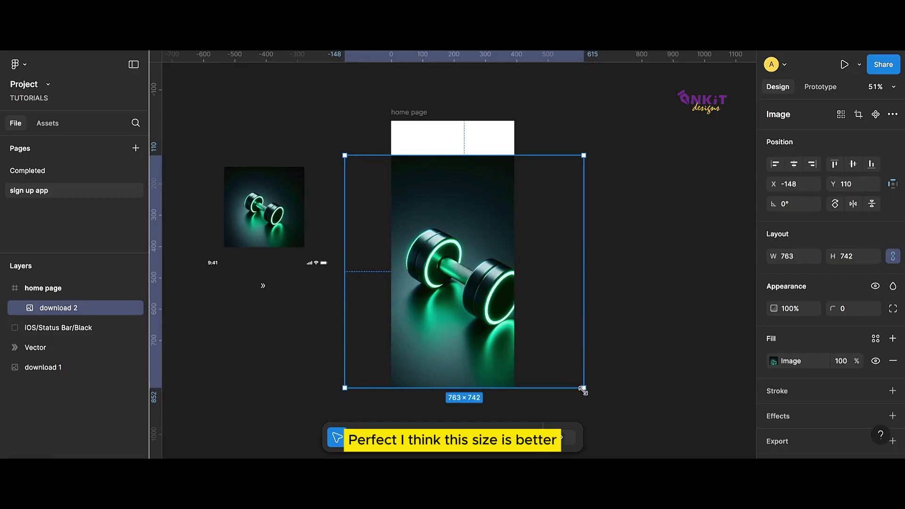
drag(582, 390, 572, 383)
click(517, 373)
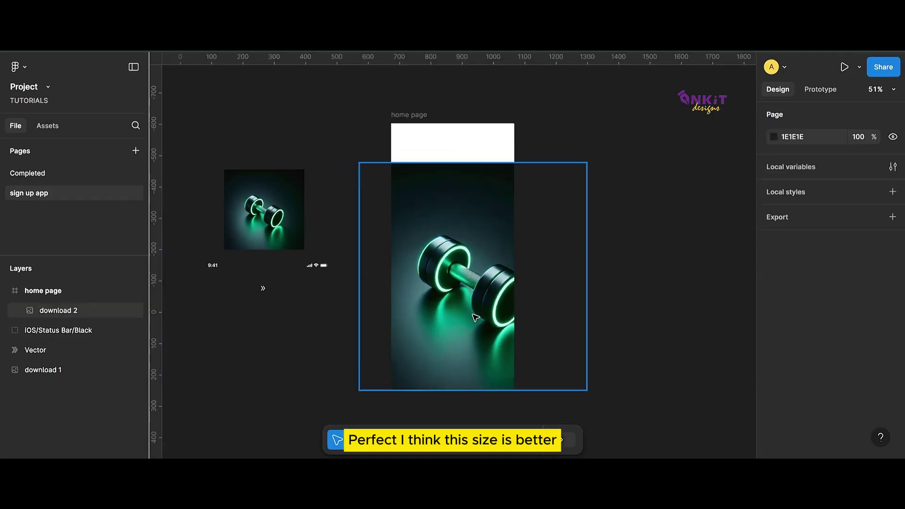
Step: Fill the home page frame with the dark colour 090D0C sampled from the upper edge of the dumbbell image
click(406, 119)
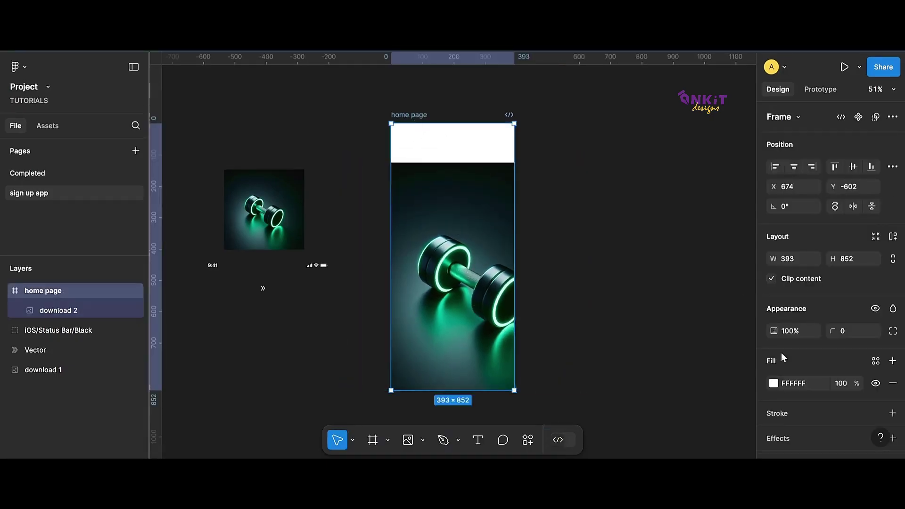
click(773, 383)
click(625, 321)
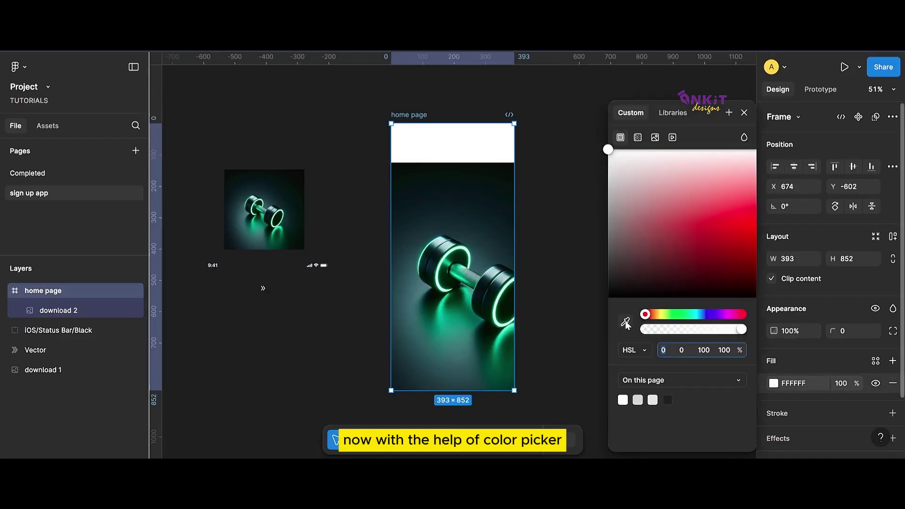
click(398, 165)
click(562, 154)
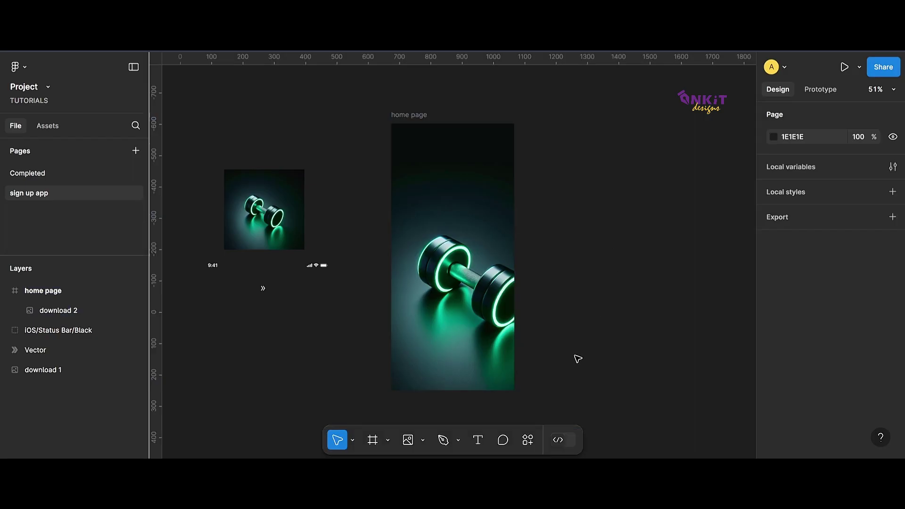
Step: Copy the iOS status bar group and paste it into the home page frame
click(316, 270)
key(ctrl+c)
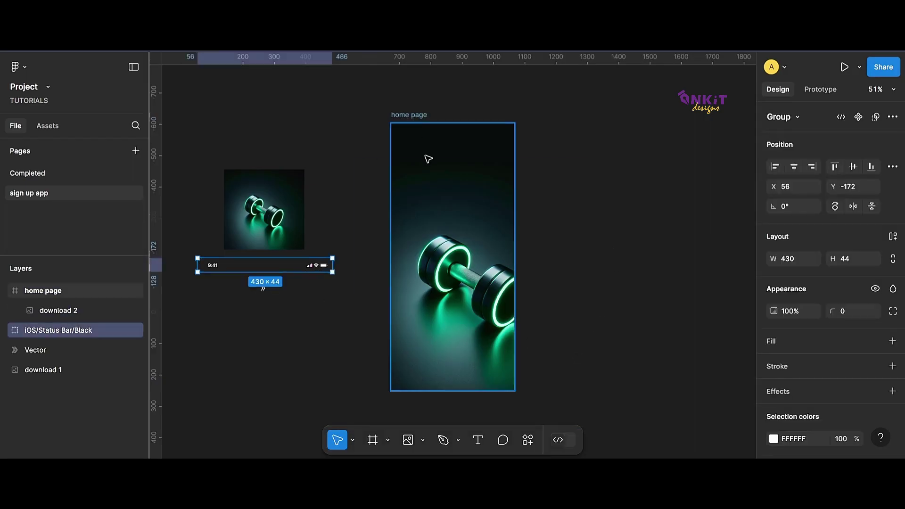
click(428, 158)
key(ctrl+v)
Step: Move the pasted status bar to the top of the home page frame and narrow it to about 409 px wide
drag(505, 259, 514, 138)
drag(385, 137, 386, 136)
scroll(484, 152, up, 3)
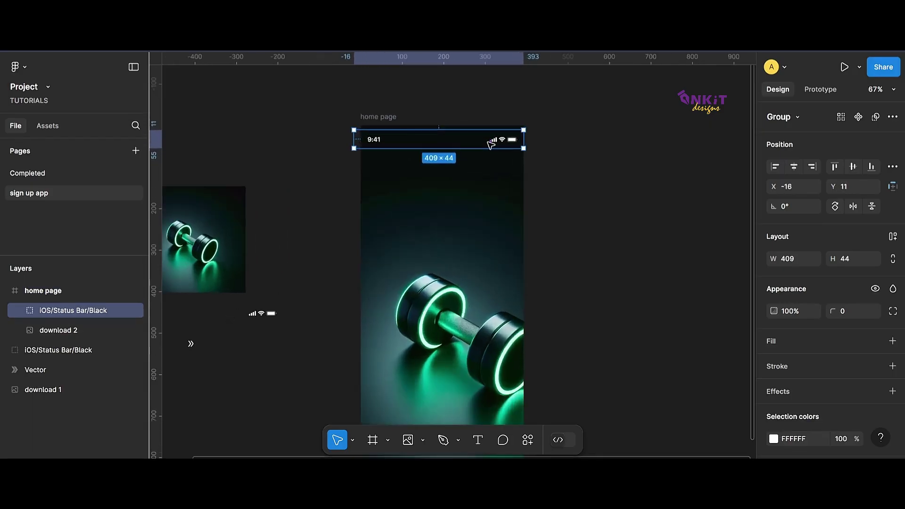
drag(489, 143, 490, 137)
click(602, 165)
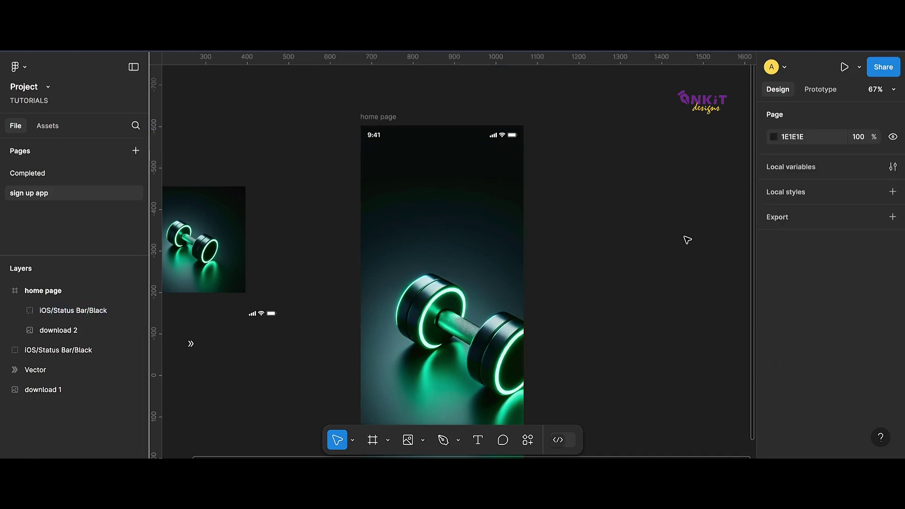
click(517, 137)
click(592, 194)
Step: Add a layout grid to the home page frame and switch its type to Columns
scroll(591, 194, down, 5)
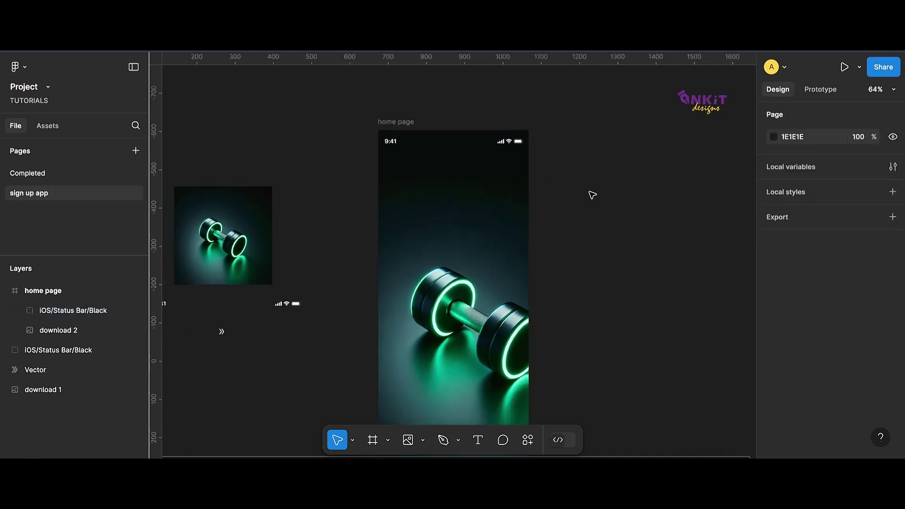
scroll(639, 266, down, 1)
click(491, 132)
scroll(857, 311, down, 2)
scroll(856, 311, down, 2)
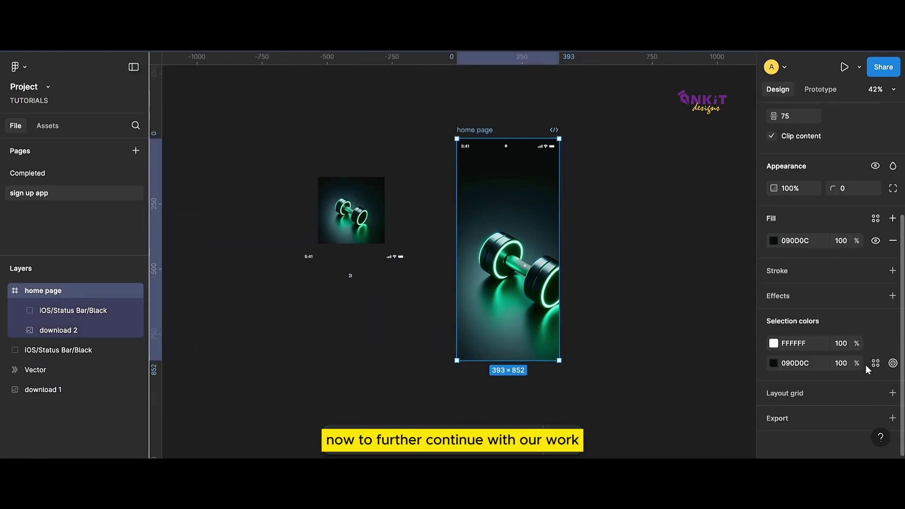
click(892, 393)
click(772, 416)
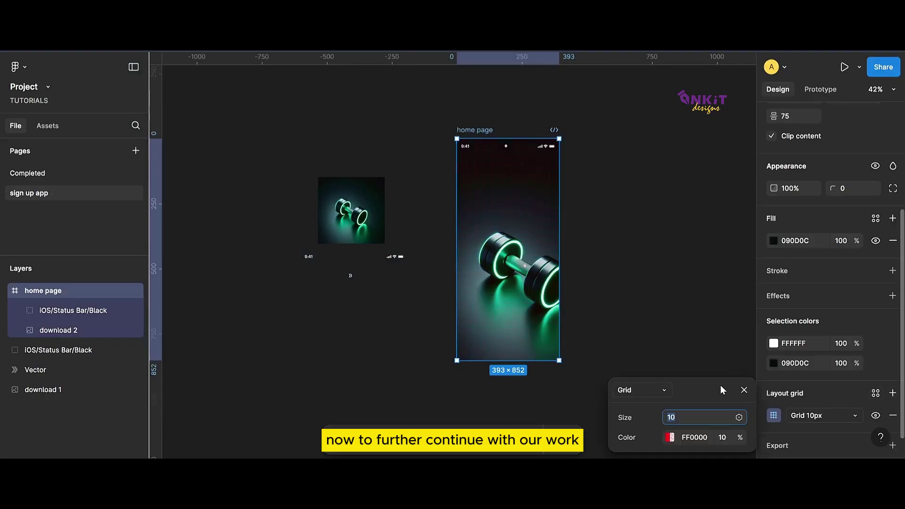
drag(721, 390, 714, 204)
click(661, 208)
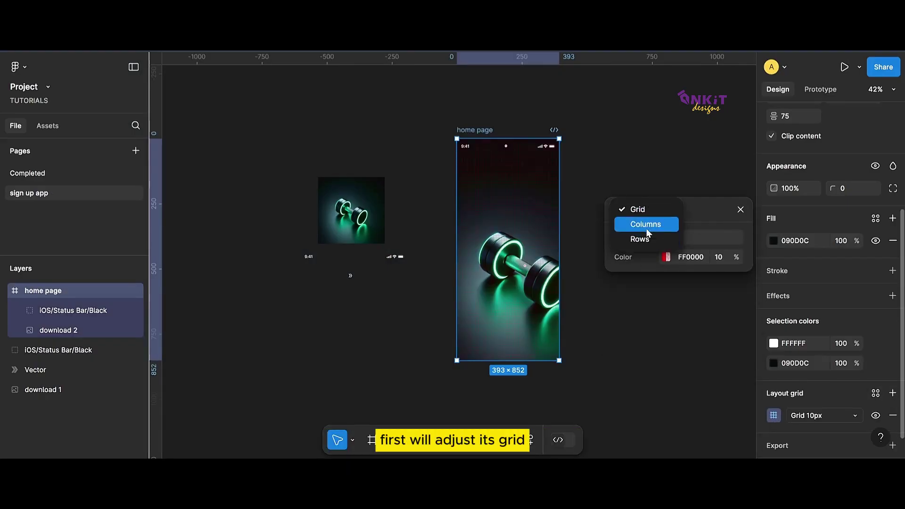
click(646, 226)
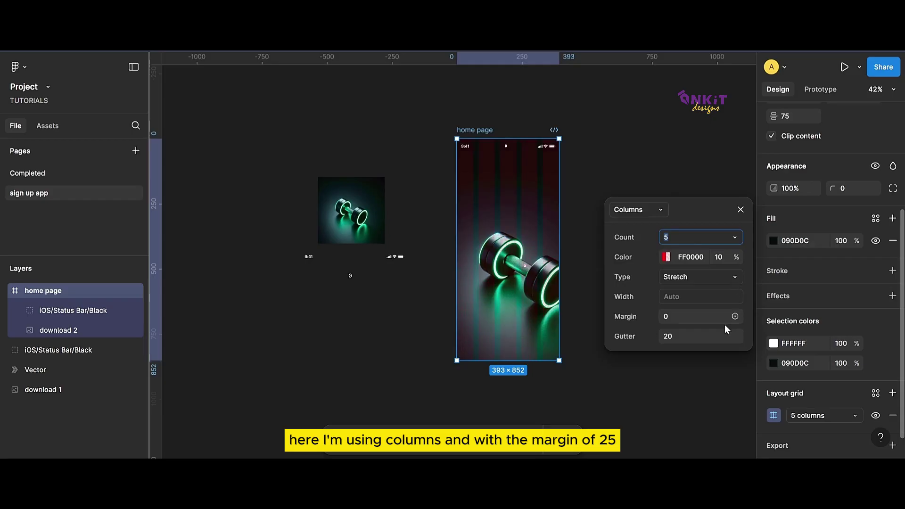
Step: Set the column grid's margin to 25
click(702, 315)
text(25)
key(Return)
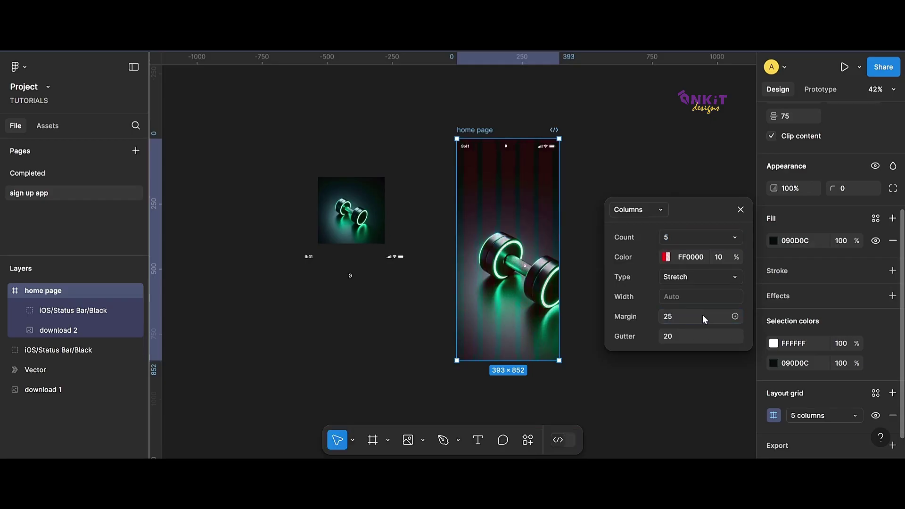
click(583, 254)
Step: Add the heading text "Swipe Up to keep your Fitness track." over the lower part of the home page frame
scroll(500, 205, up, 1)
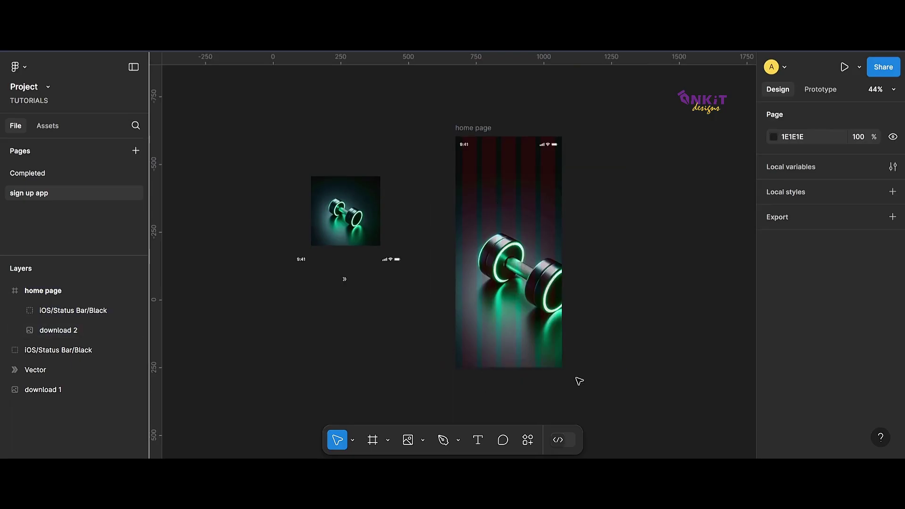
click(483, 442)
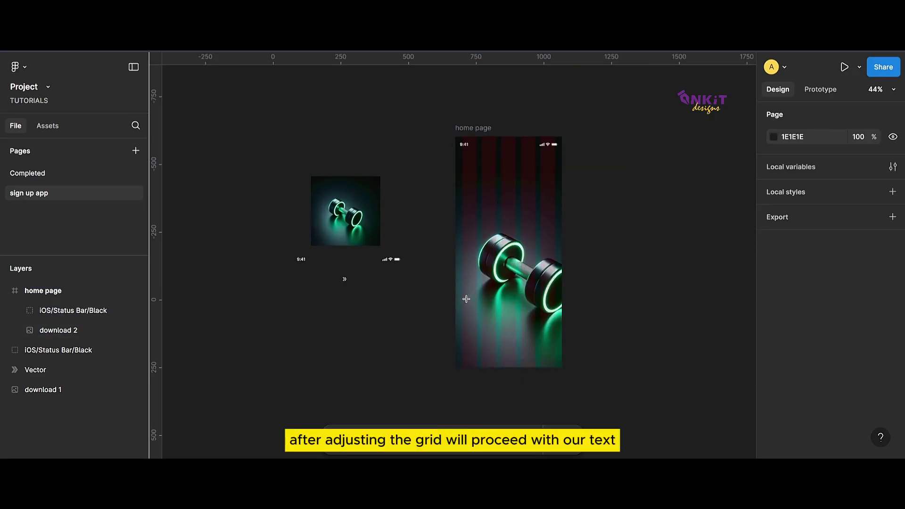
click(465, 305)
scroll(510, 318, up, 2)
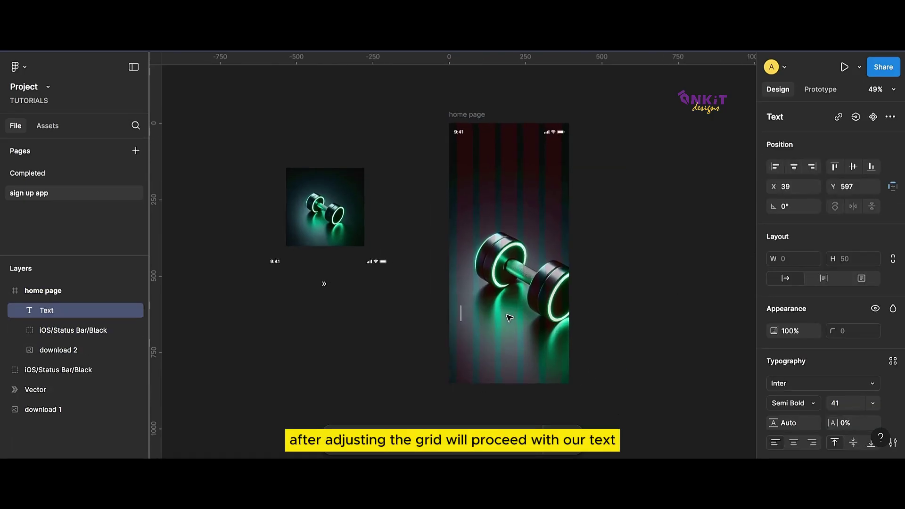
key(Caps_Lock)
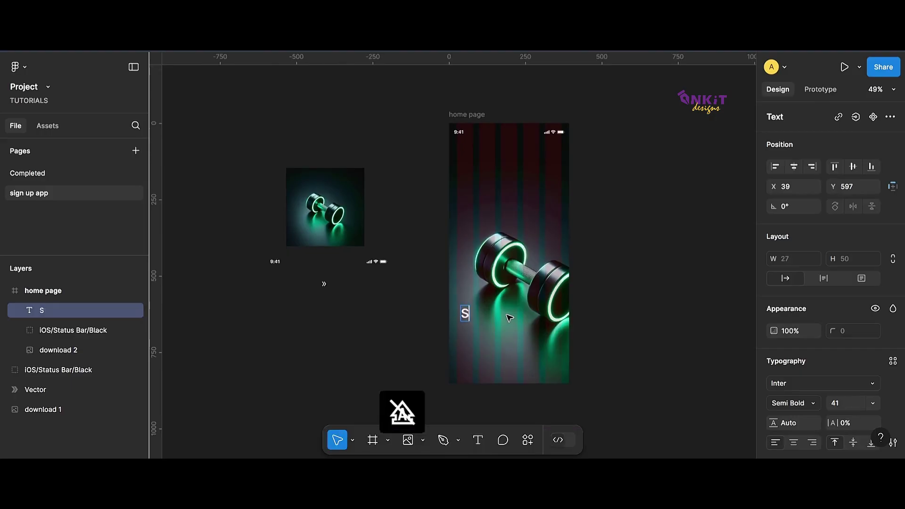
text(Swipe Up to keep)
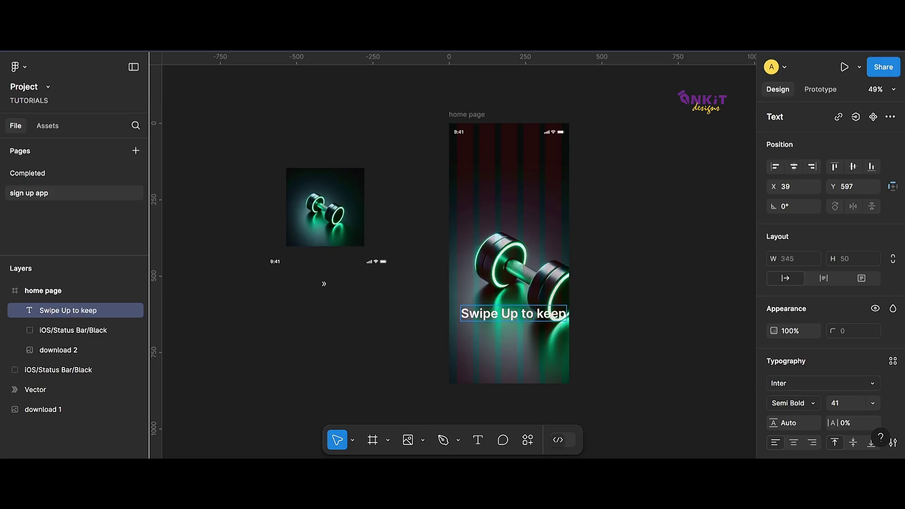
text( your Fitness track.)
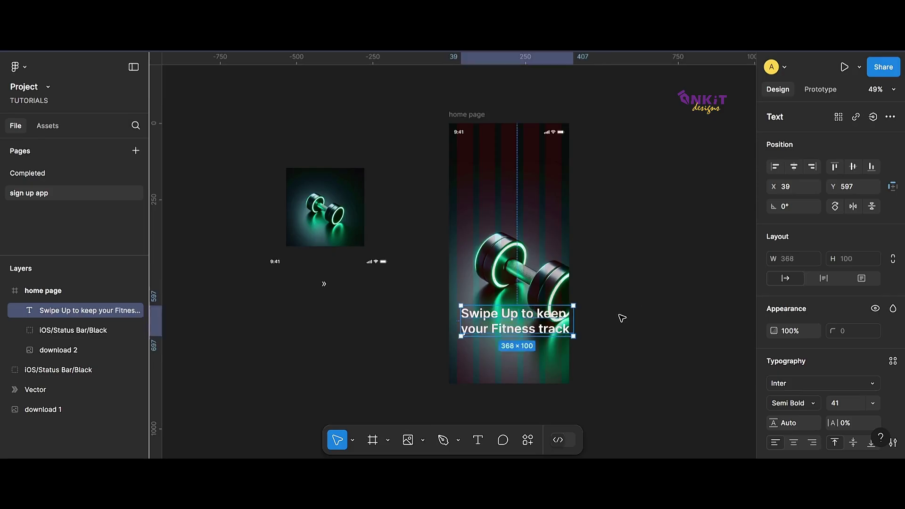
key(Escape)
key(Escape)
Step: Fit the heading's text box within the grid margins at about 354 px wide and set its font size to 38
click(519, 329)
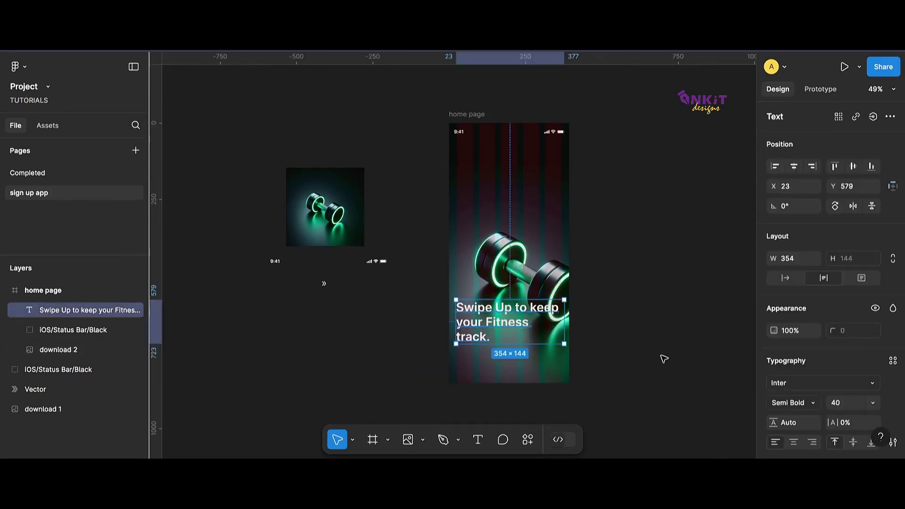
click(845, 405)
text(38)
key(Return)
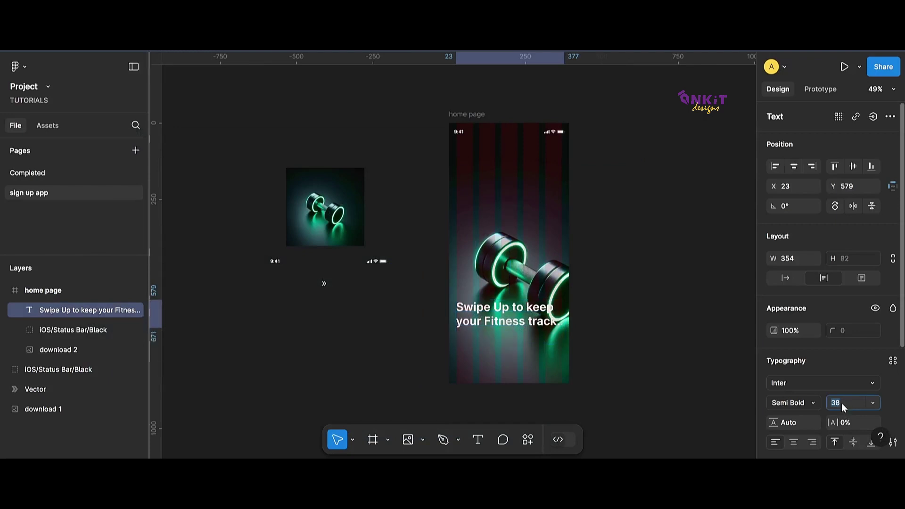
Step: Reduce the heading's font size by two more points, wrap it onto three lines and shift it slightly down
key(Down)
key(Down)
drag(565, 313, 515, 334)
click(629, 366)
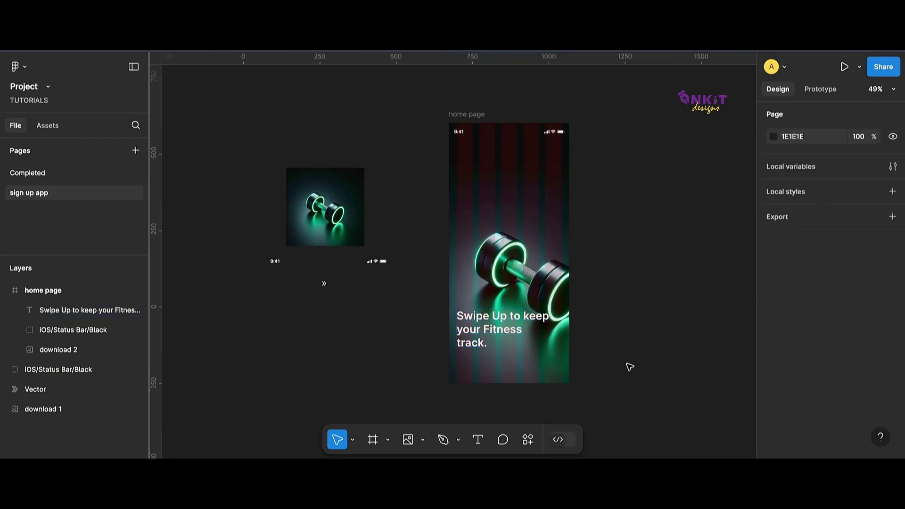
Step: Resize the status bar in the home page frame to 393 px wide and position it at X 0, Y 2
click(473, 138)
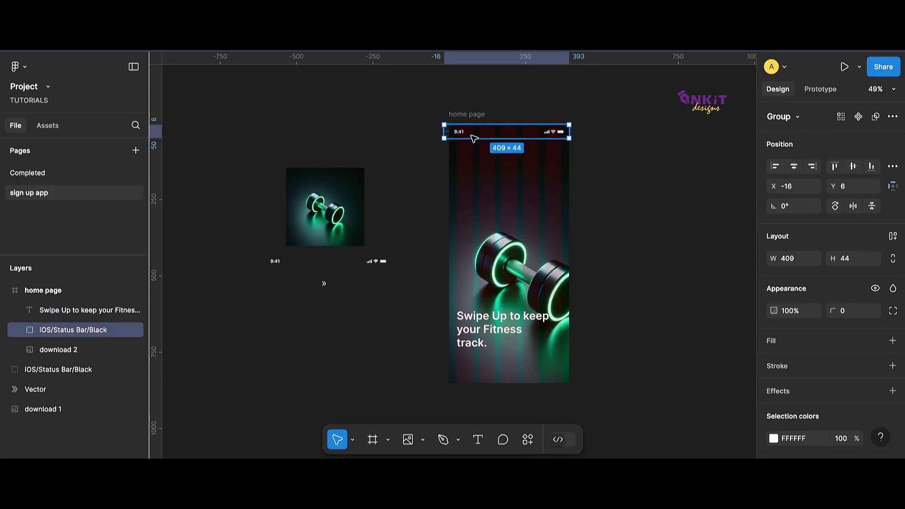
drag(441, 131, 444, 132)
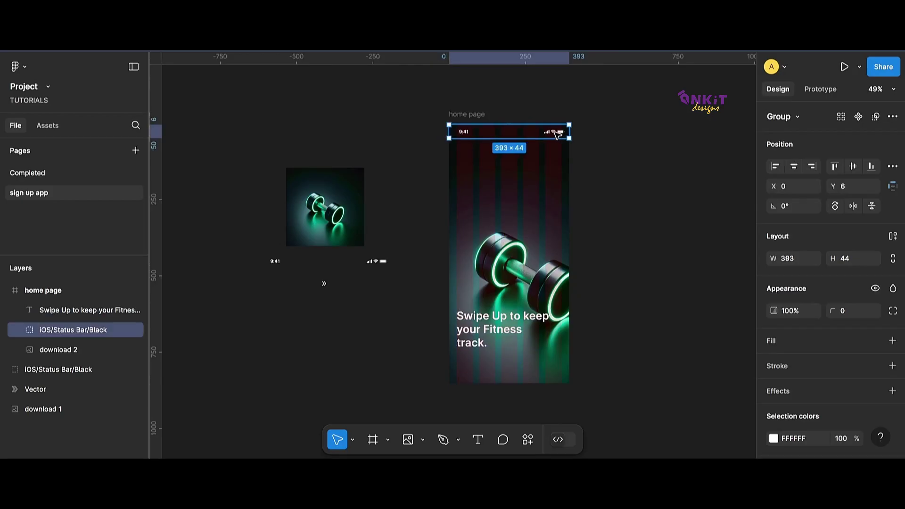
drag(555, 132, 556, 130)
key(Down)
key(Down)
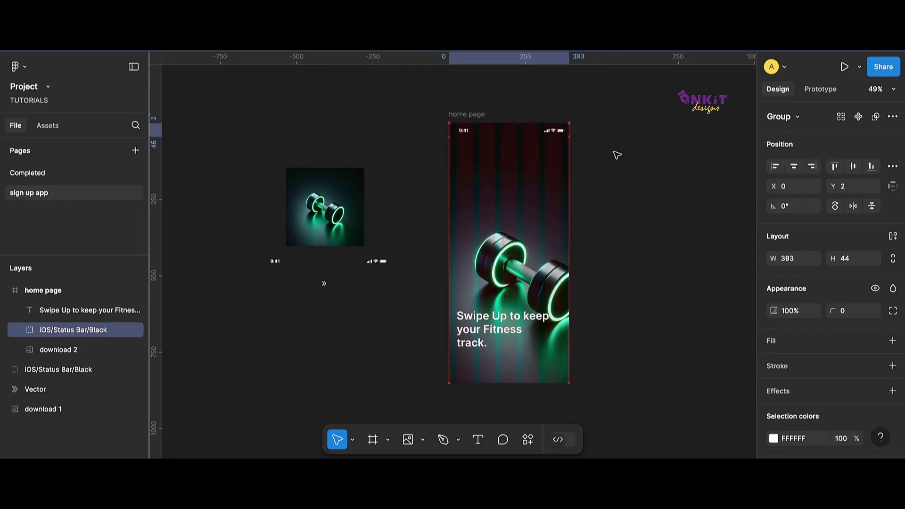
Step: Nudge the status bar in the home page frame to X -5, Y 5
key(Left)
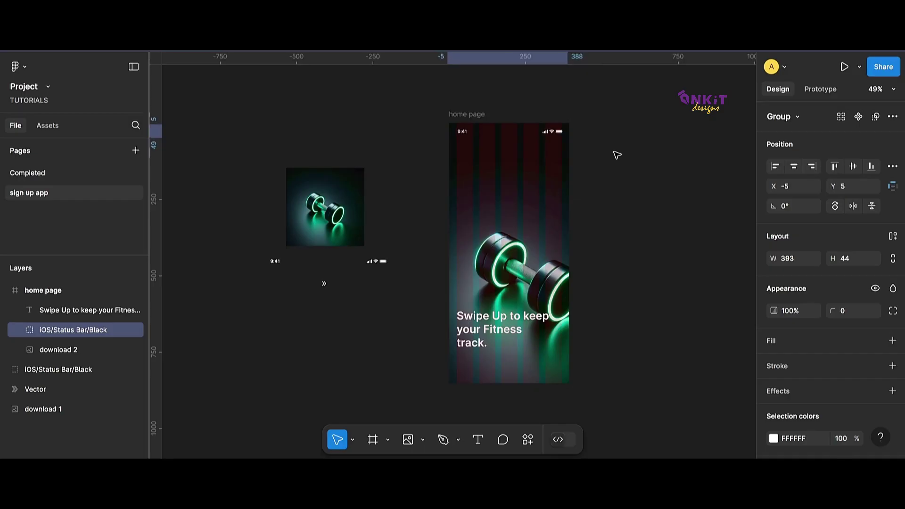
click(631, 169)
scroll(661, 212, down, 1)
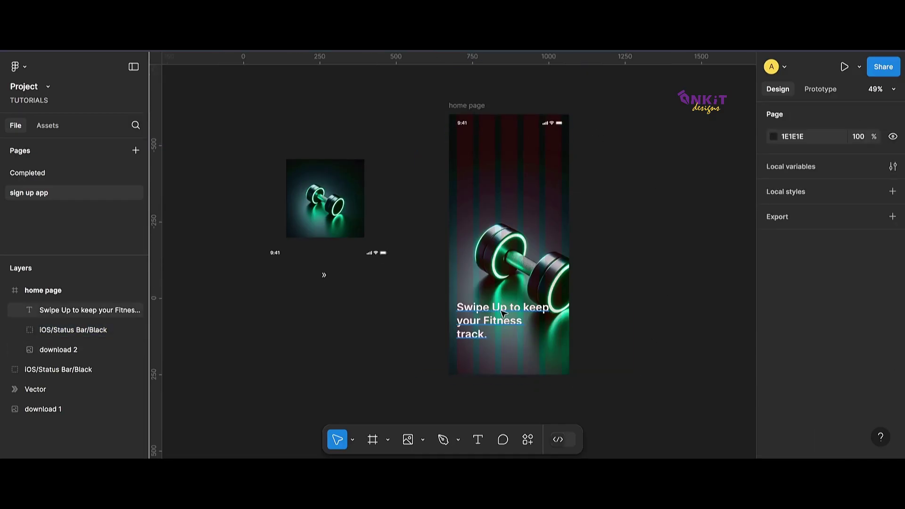
Step: Set the word "Fitness" in the heading to Extra Bold Italic
double_click(489, 321)
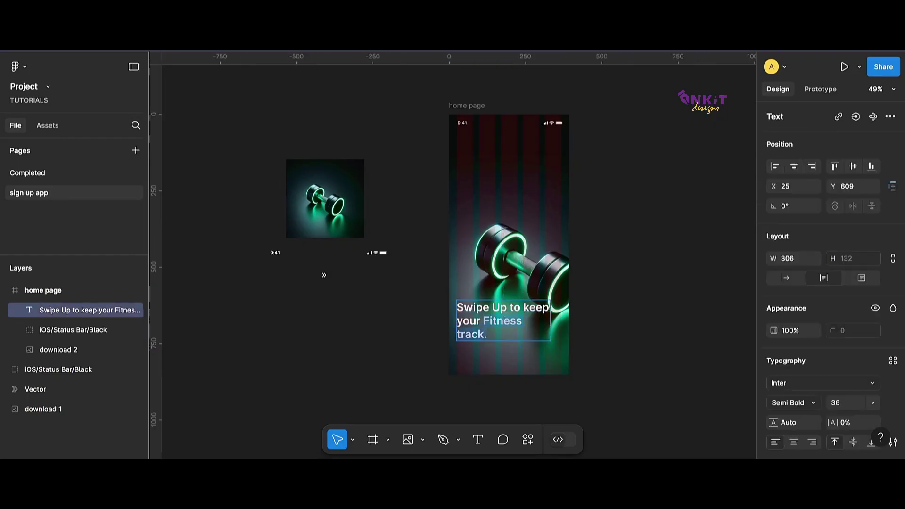
click(816, 404)
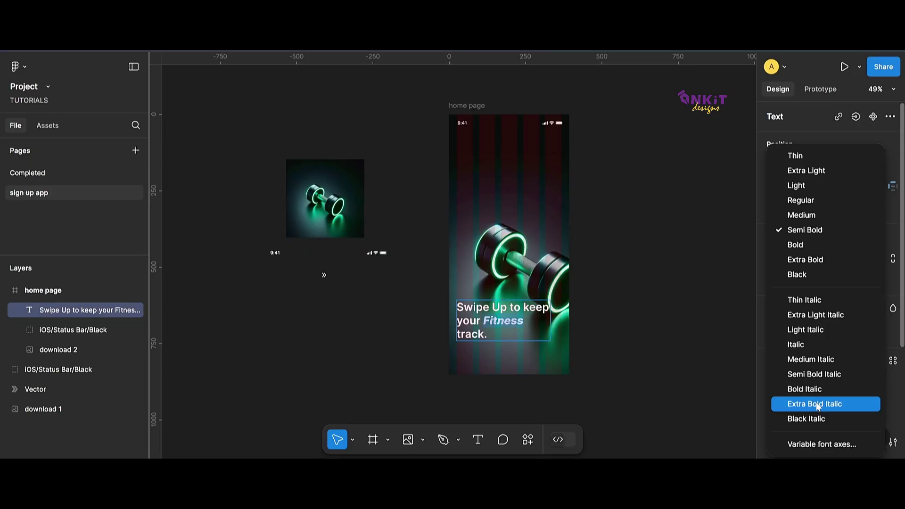
click(816, 404)
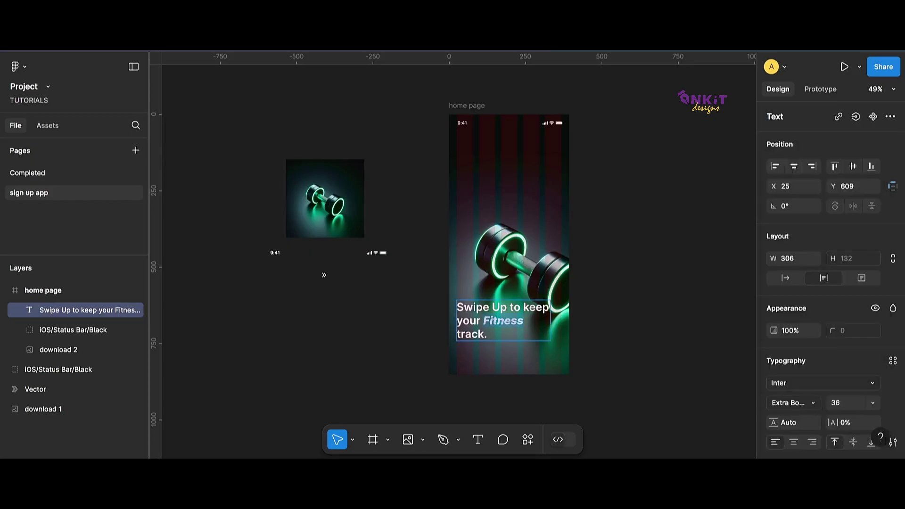
Step: Try a green sampled from the dumbbell as the fill of the word "Fitness", brightened to 35FA71
scroll(777, 431, down, 3)
click(773, 338)
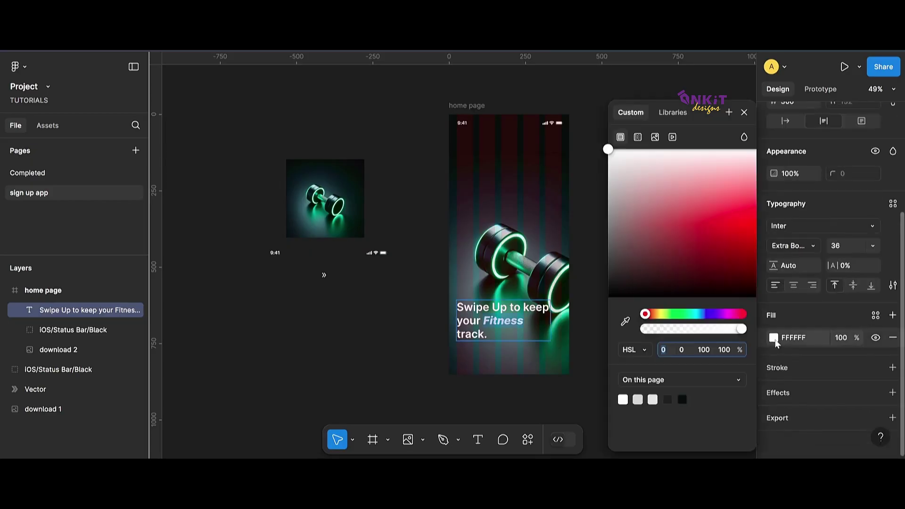
click(627, 325)
click(538, 287)
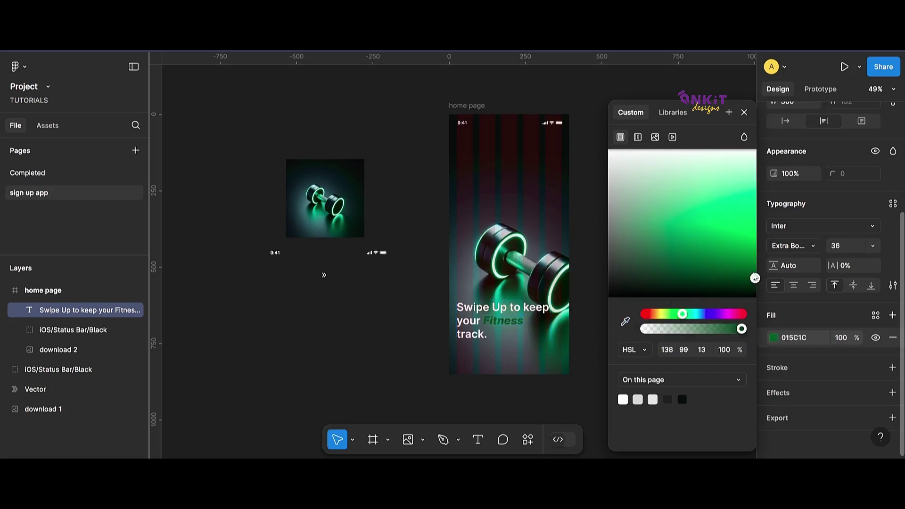
drag(754, 278, 749, 211)
Step: Try another colour sampled from the dumbbell's glowing rim on the word "Fitness"
click(626, 321)
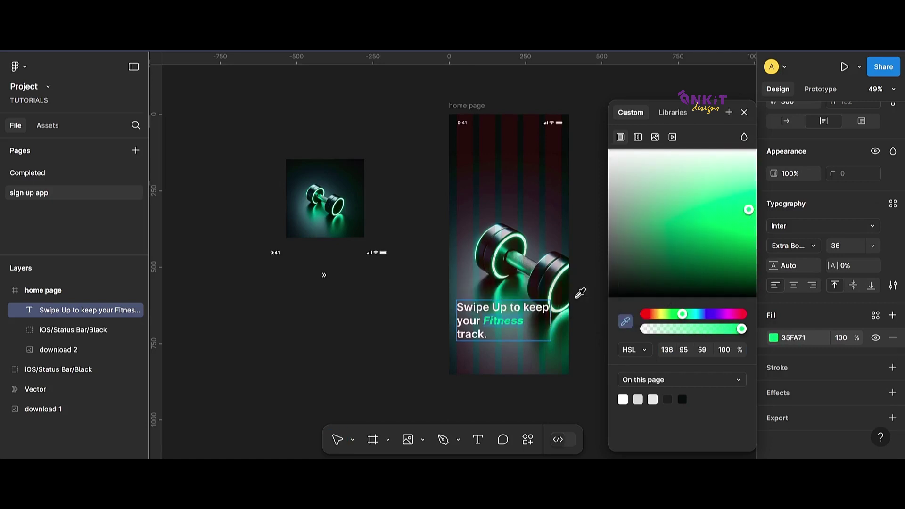
click(555, 283)
click(354, 327)
Step: Hide the column grid of the home page frame
click(456, 106)
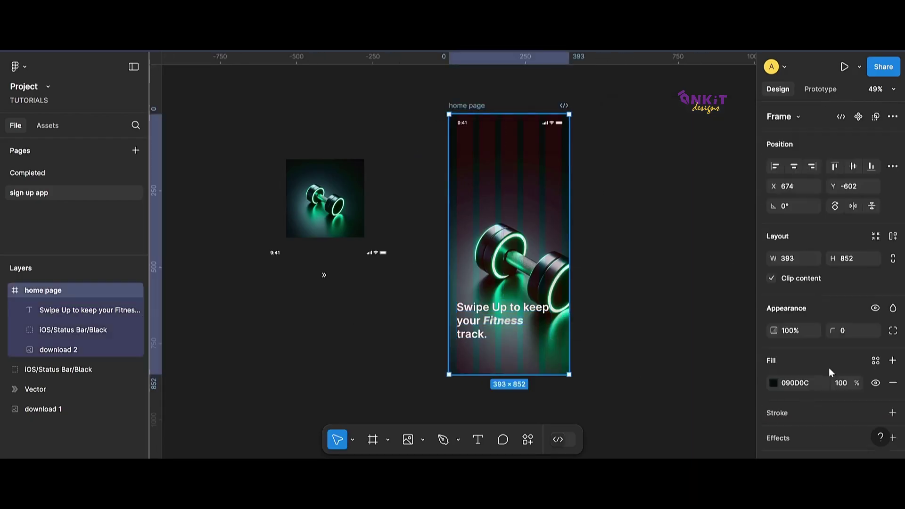
scroll(830, 370, down, 4)
click(875, 392)
Step: With the grid hidden, try a fresh colour sample from the dumbbell's rim as the fill of the word "Fitness"
double_click(518, 330)
click(490, 334)
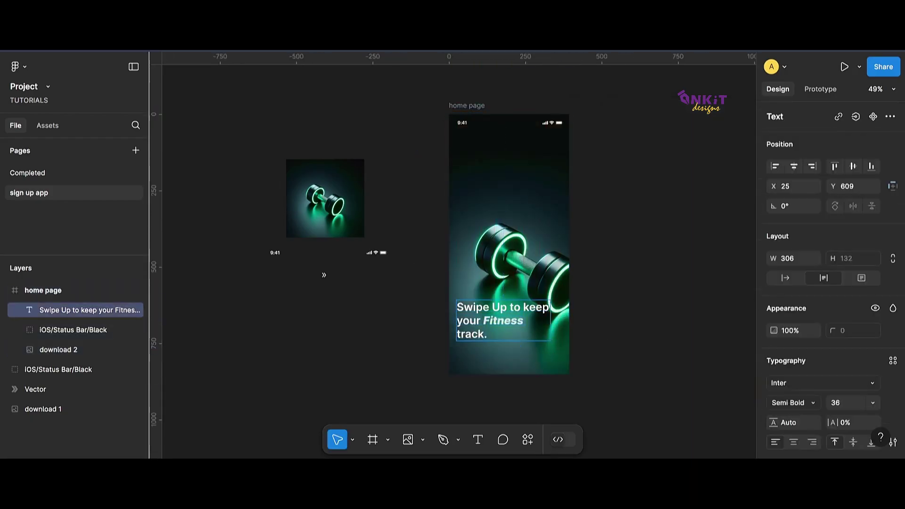
scroll(784, 411, down, 3)
click(774, 338)
click(625, 325)
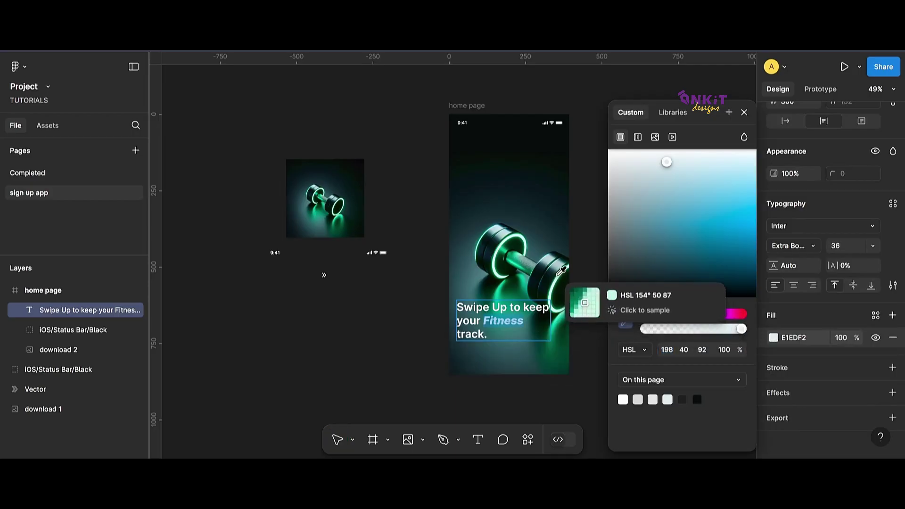
click(558, 273)
click(389, 371)
click(389, 371)
Step: Move the heading text up within the home page frame to about Y 593
click(503, 322)
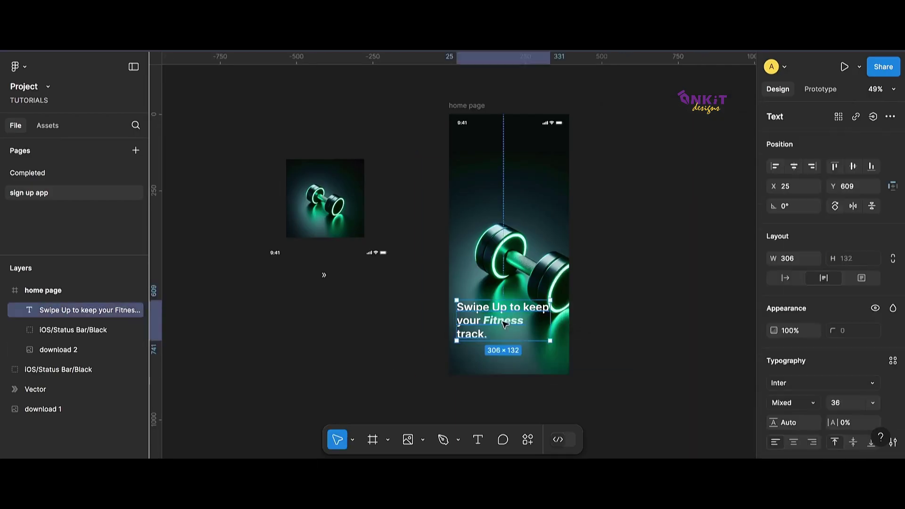
click(416, 320)
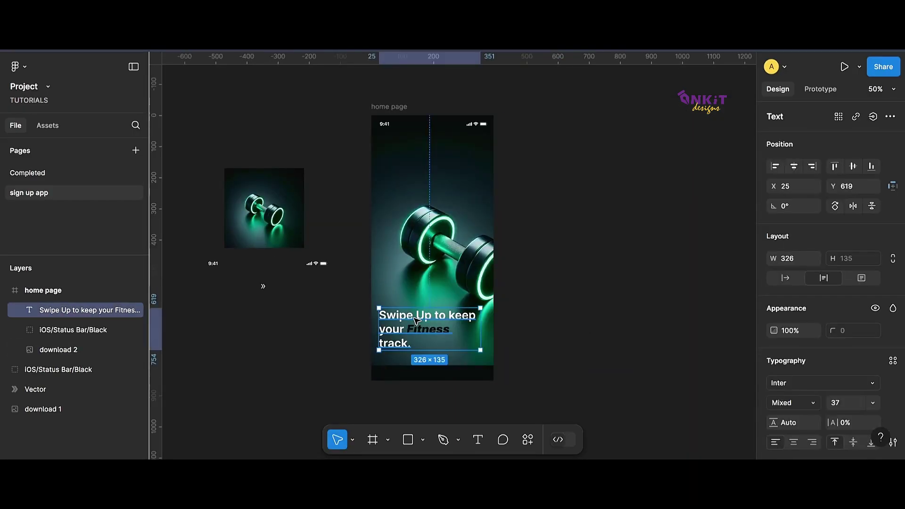
key(Up)
key(Up)
key(Up)
key(Up)
key(Up)
key(Up)
key(Up)
key(Up)
key(Up)
key(Up)
key(Up)
key(Up)
key(Up)
key(Up)
key(Up)
key(Up)
key(Up)
key(Up)
key(Up)
key(Up)
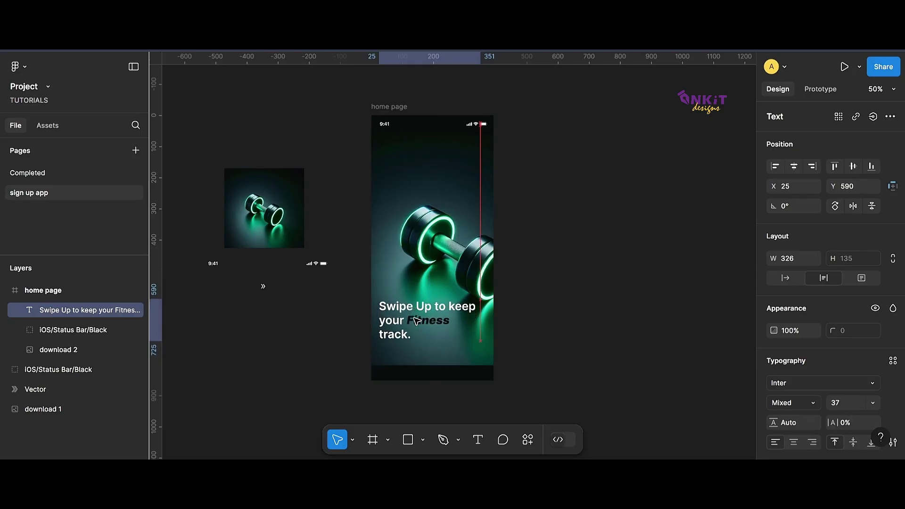
key(Down)
key(Down)
key(Down)
Step: Show the home page frame's column grid again and nudge the heading down to Y 595
click(390, 107)
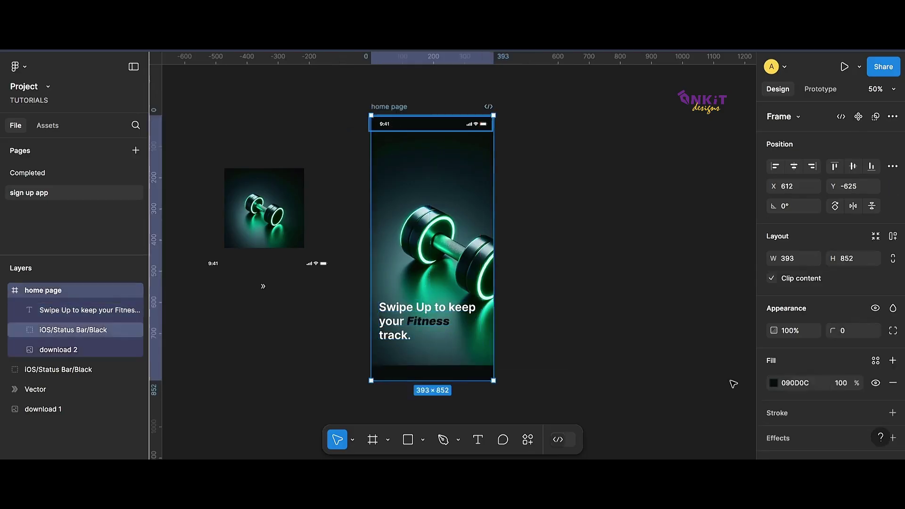
scroll(824, 419, down, 3)
scroll(823, 419, down, 2)
click(875, 388)
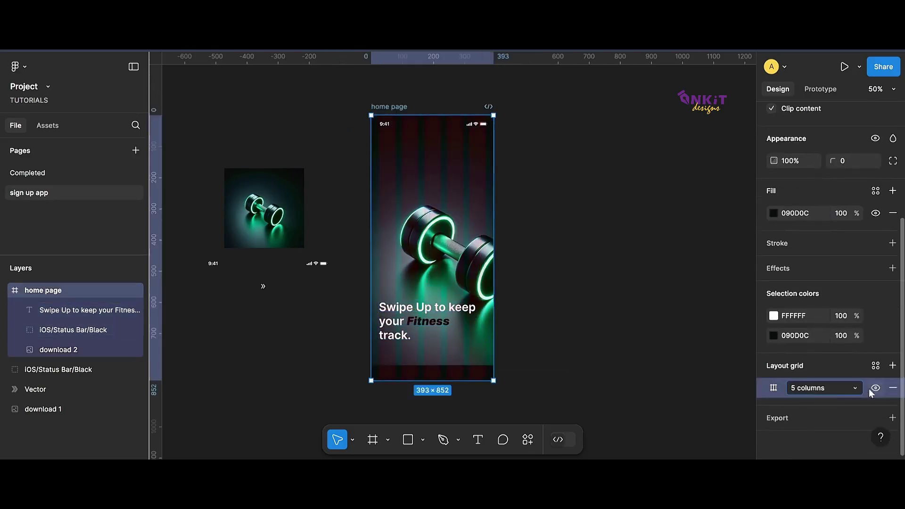
click(425, 321)
key(Down)
key(Down)
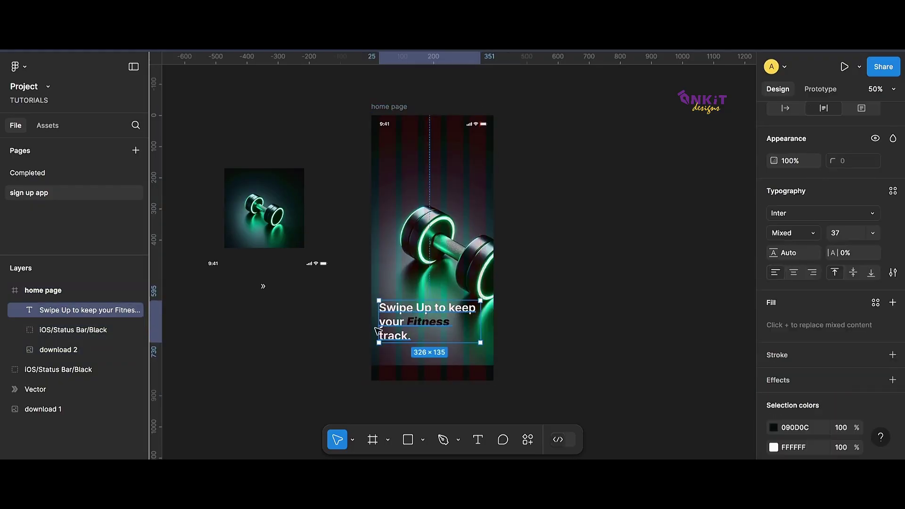
key(Escape)
Step: Rotate the double-arrow icon beside the frame by 90° so that it points up
click(263, 287)
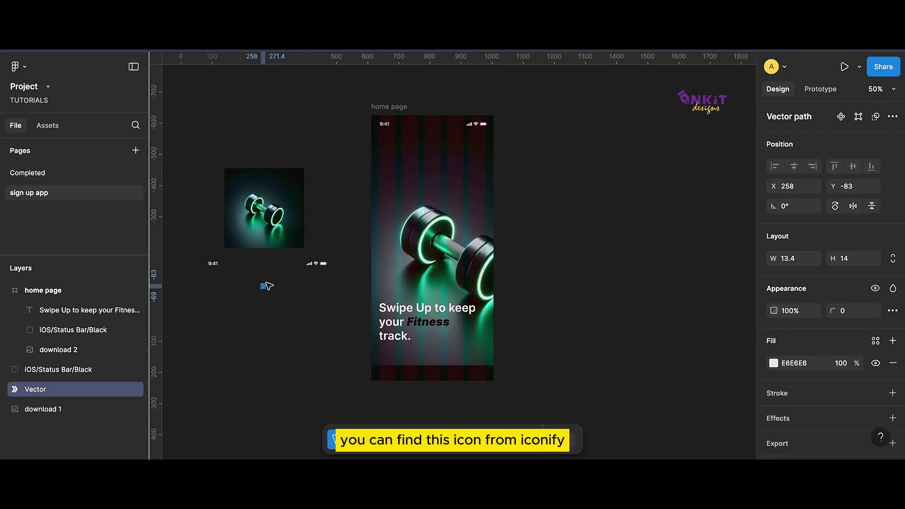
scroll(267, 286, up, 5)
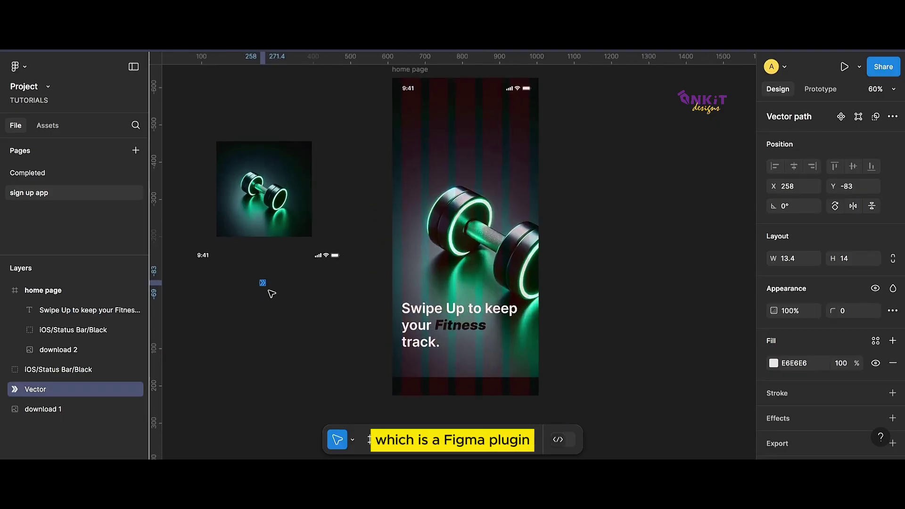
drag(271, 284, 274, 247)
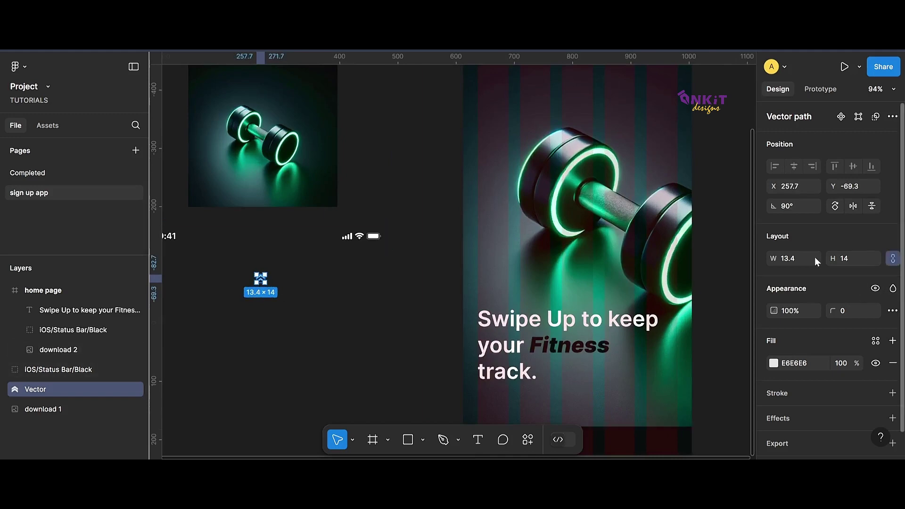
Step: Enlarge the double-arrow icon proportionally to 24 px wide
key(Up)
key(Up)
key(Up)
key(Up)
key(Up)
key(Up)
key(Up)
key(Up)
key(Up)
key(Up)
key(Up)
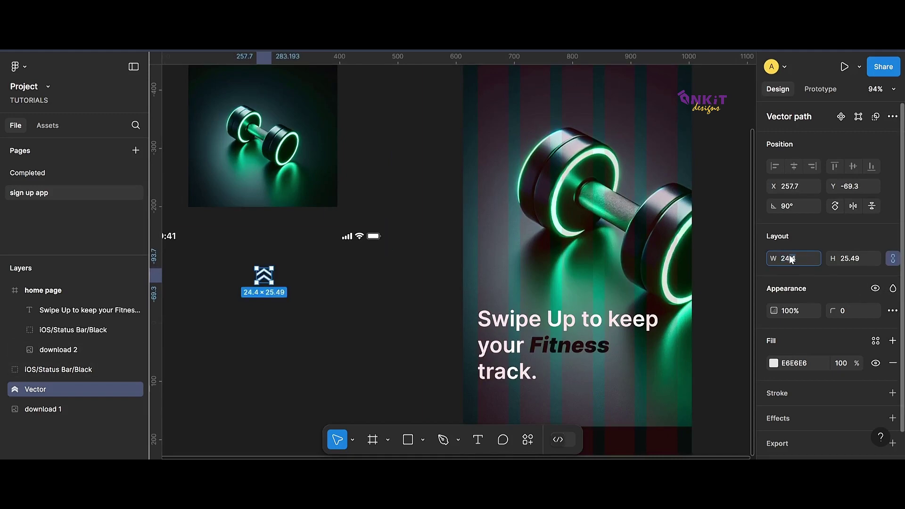
key(Return)
Step: Place the double-arrow icon in the home page frame, horizontally centred below the heading at X 184, Y 754
drag(264, 276, 586, 390)
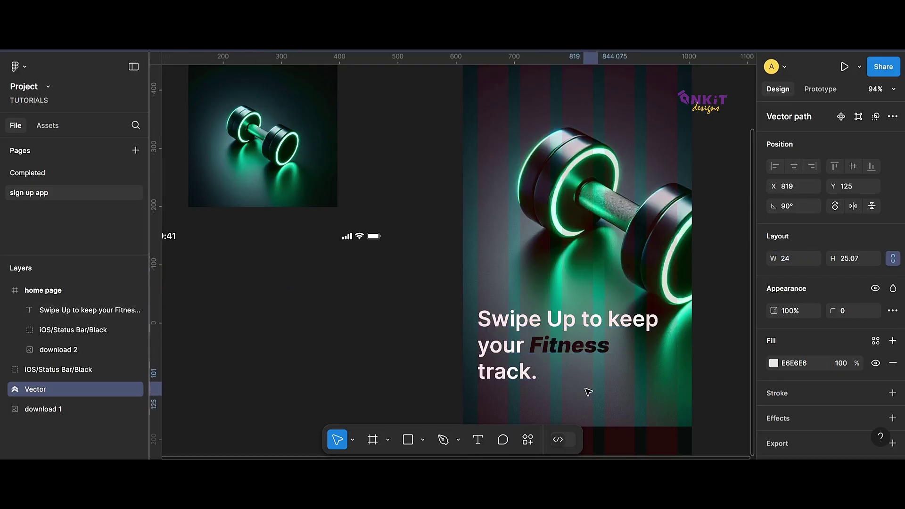
scroll(595, 413, down, 5)
scroll(677, 397, down, 1)
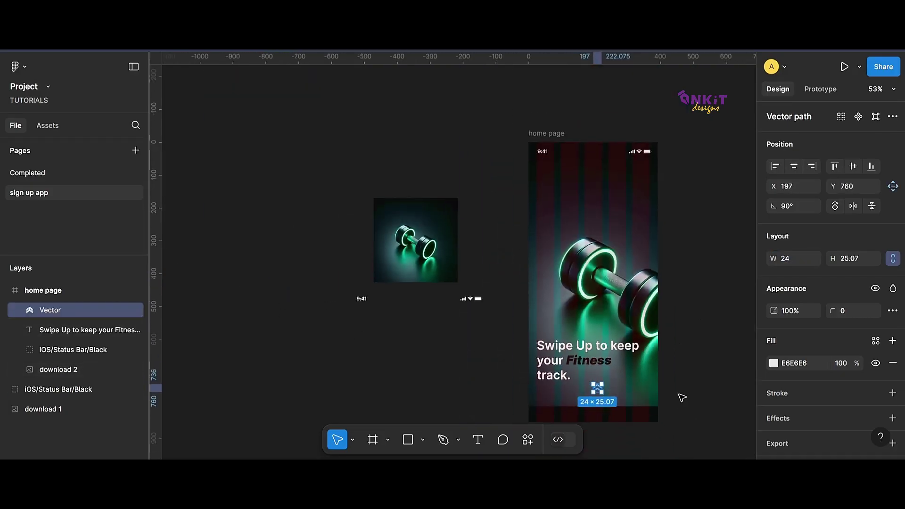
drag(595, 390, 592, 387)
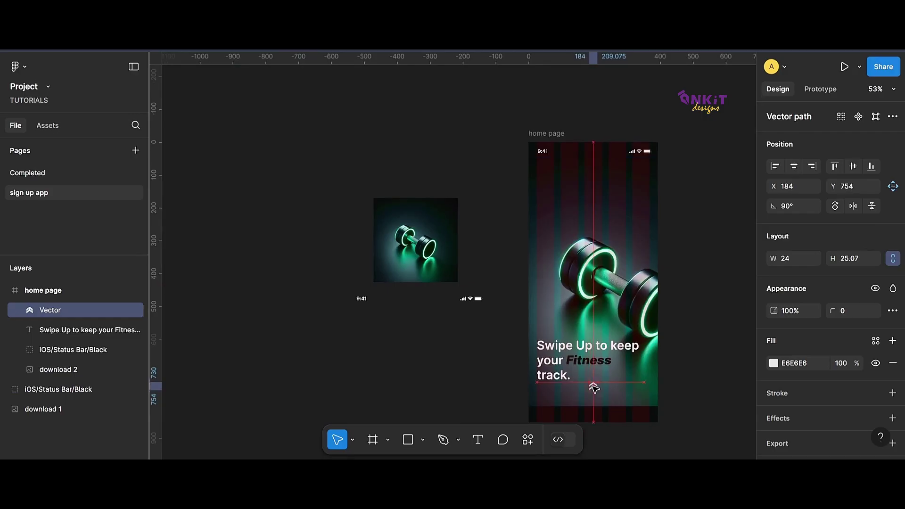
click(690, 426)
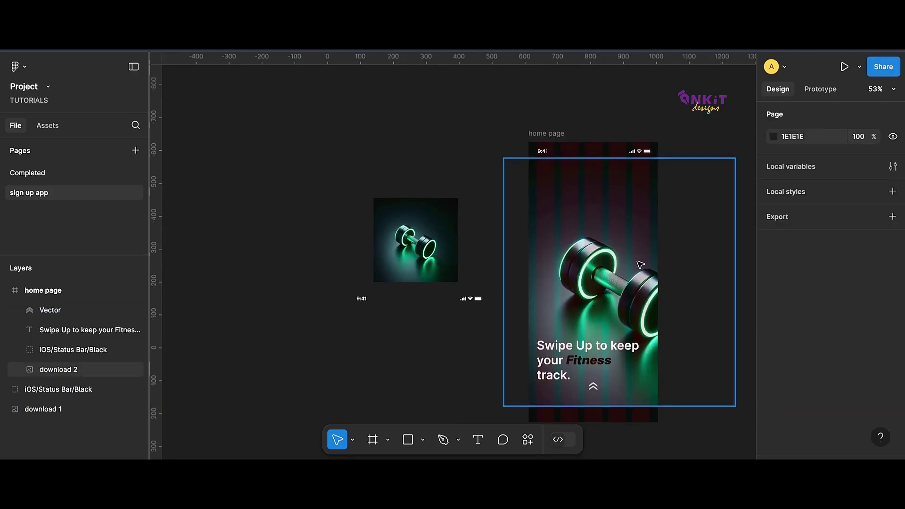
Step: Hide the home page frame's column grid to view the design without the guide columns
click(557, 133)
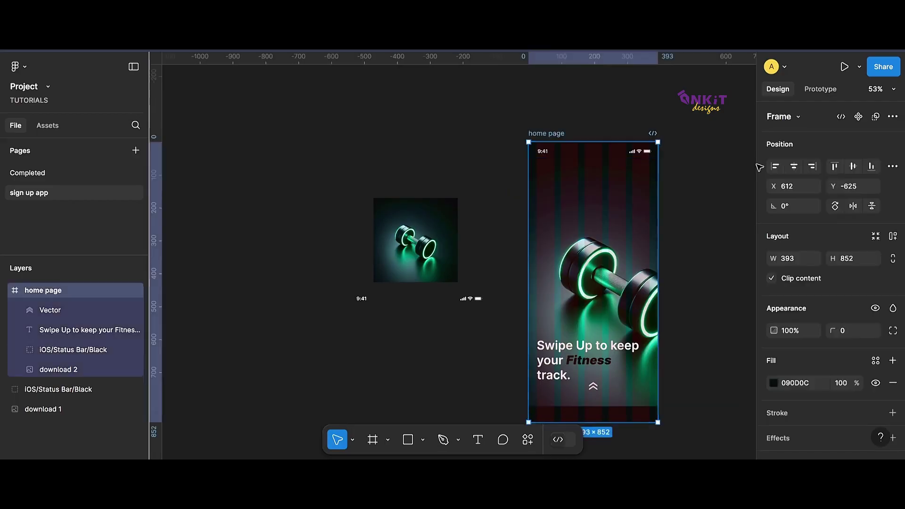
click(876, 392)
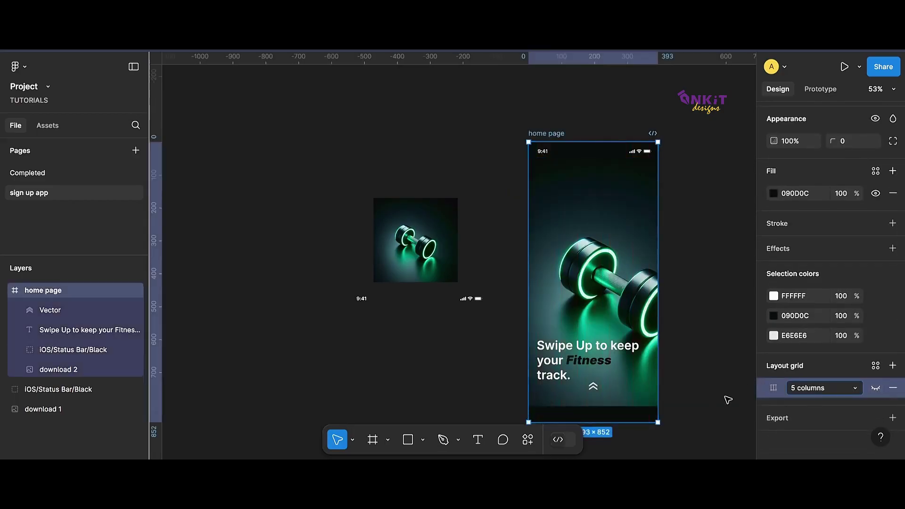
click(728, 403)
Step: Reduce the double-arrow icon to 21 px wide and re-centre it below the heading at X 186, Y 751
click(593, 392)
click(592, 389)
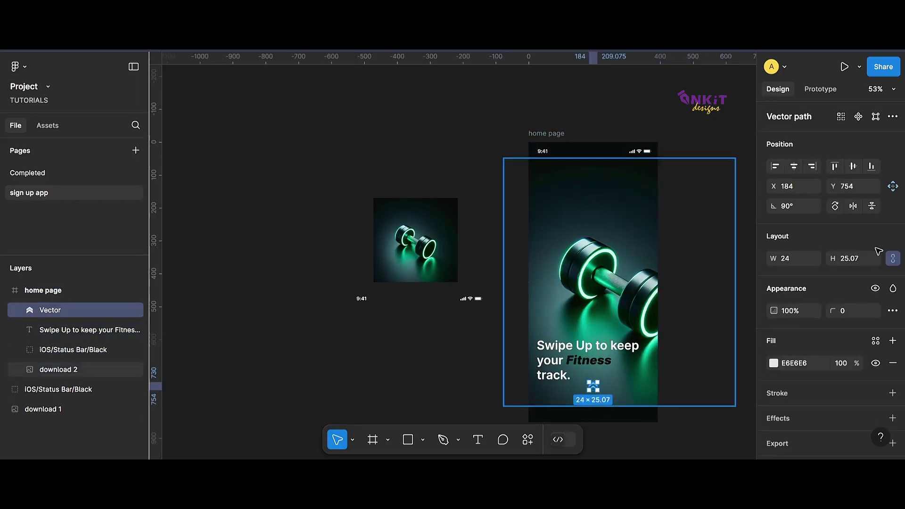
click(795, 262)
key(Down)
key(Down)
key(Down)
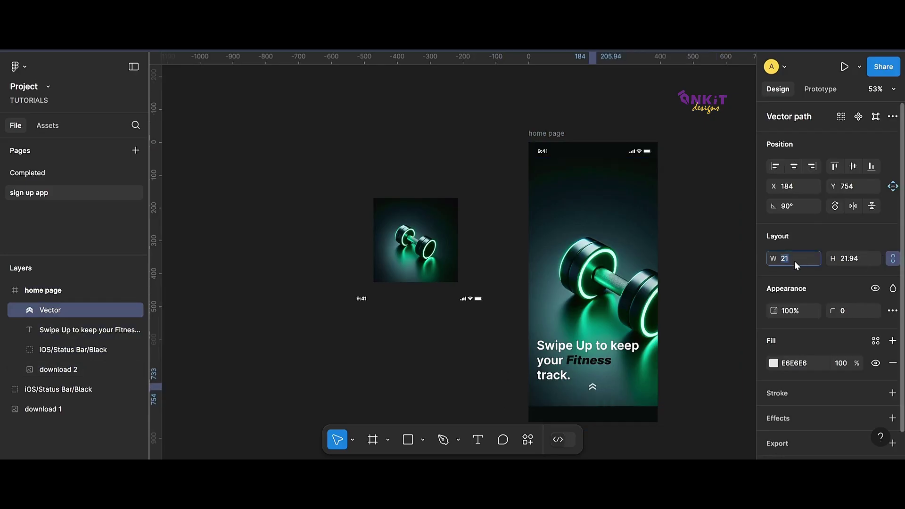
click(697, 365)
drag(592, 387, 594, 389)
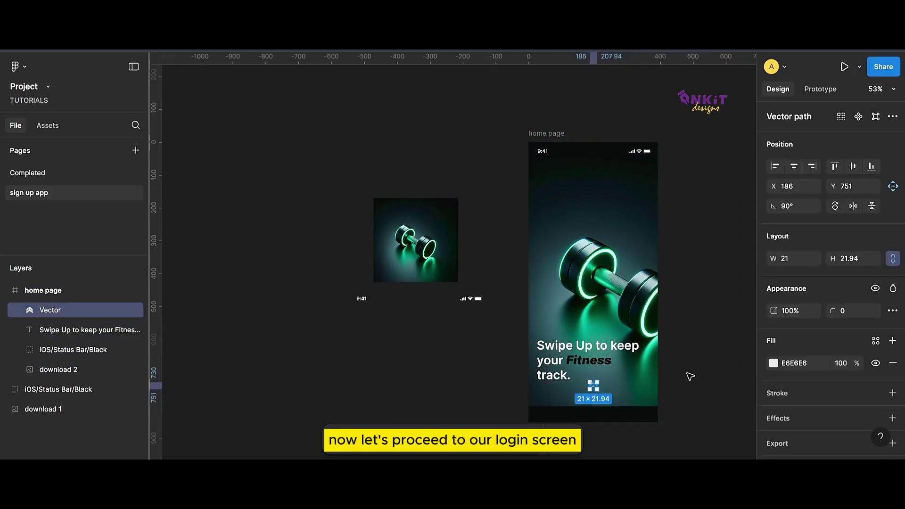
Step: Duplicate the home page frame and place the copy beside the original at X 1148, Y -625
click(710, 348)
scroll(688, 255, right, 5)
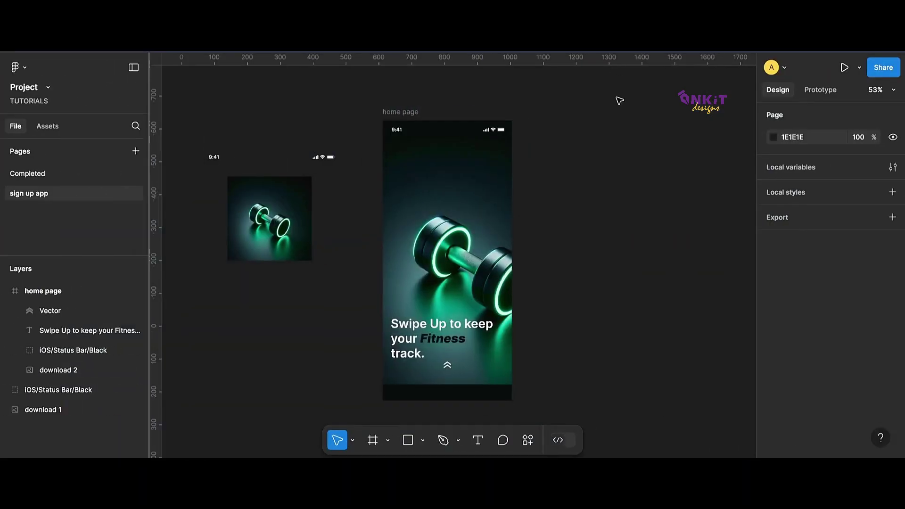
click(407, 113)
drag(551, 122, 583, 112)
drag(714, 242, 638, 236)
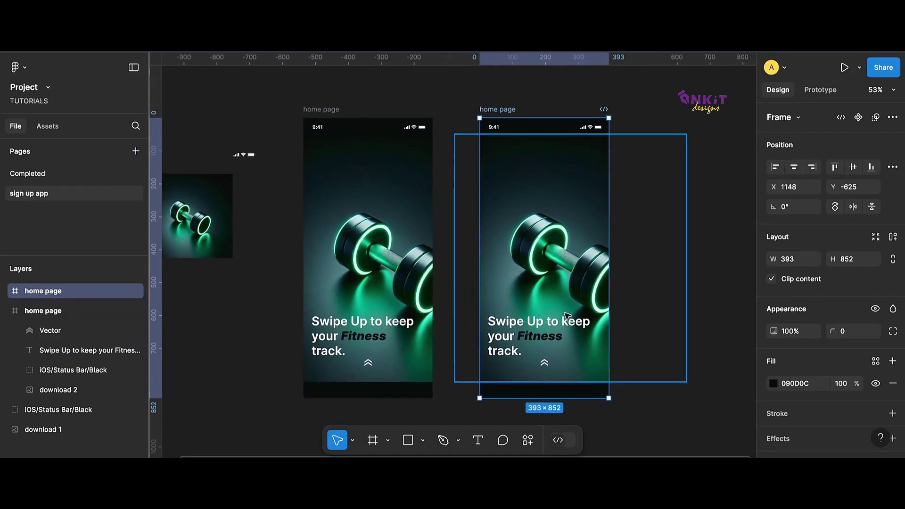
Step: Show the column grid on the duplicated home page frame
click(577, 250)
click(504, 109)
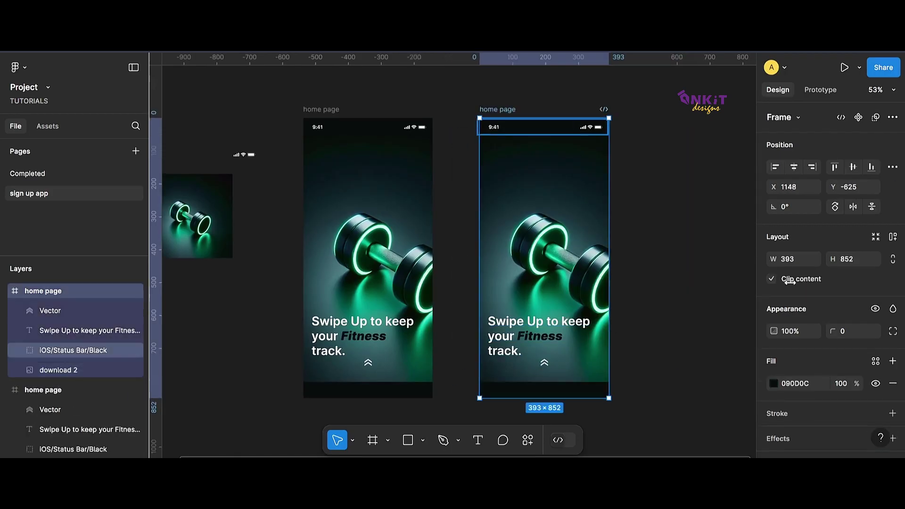
scroll(788, 279, down, 4)
click(875, 389)
Step: Move the dumbbell image in the duplicated frame up to Y -286, keeping it at X -76
click(601, 168)
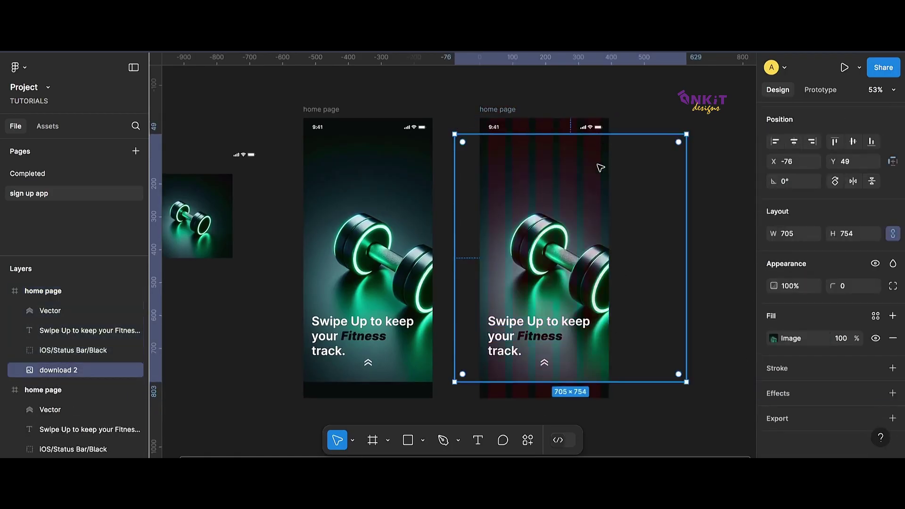
key(Up)
key(Up)
key(Up)
key(Up)
key(Up)
key(Up)
key(Up)
key(Up)
key(Up)
key(Up)
key(Up)
key(Up)
key(Up)
key(Up)
key(Up)
key(Up)
key(Up)
key(Up)
key(Up)
key(Up)
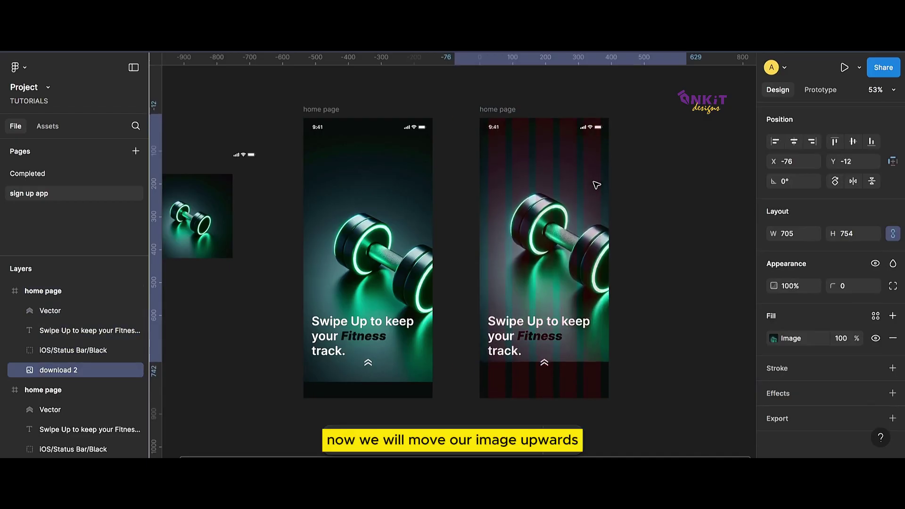
key(shift+Up)
key(shift+Up)
key(shift+Up)
key(shift+Up)
key(shift+Up)
key(shift+Up)
key(shift+Up)
key(shift+Up)
key(shift+Up)
key(shift+Up)
key(shift+Up)
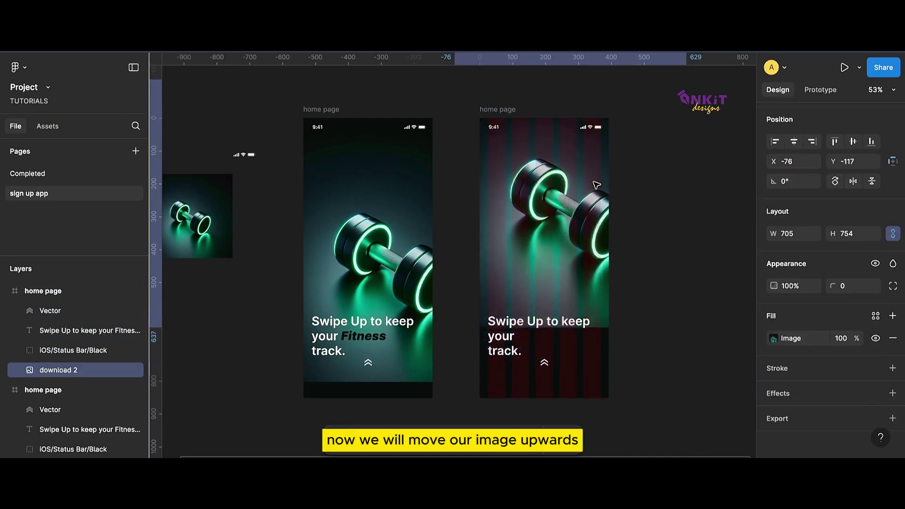
key(shift+Up)
key(shift+Up)
key(shift+Up)
key(shift+Up)
key(shift+Up)
key(shift+Up)
key(shift+Up)
key(shift+Up)
key(shift+Up)
key(shift+Up)
key(shift+Up)
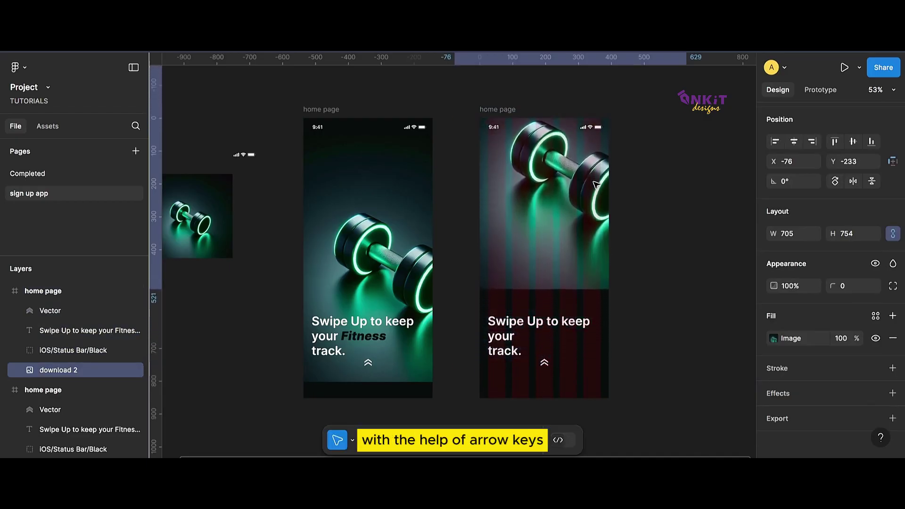
key(shift+Up)
key(shift+Up)
key(Up)
key(Up)
key(Up)
key(Up)
key(Up)
key(Up)
key(Up)
key(Up)
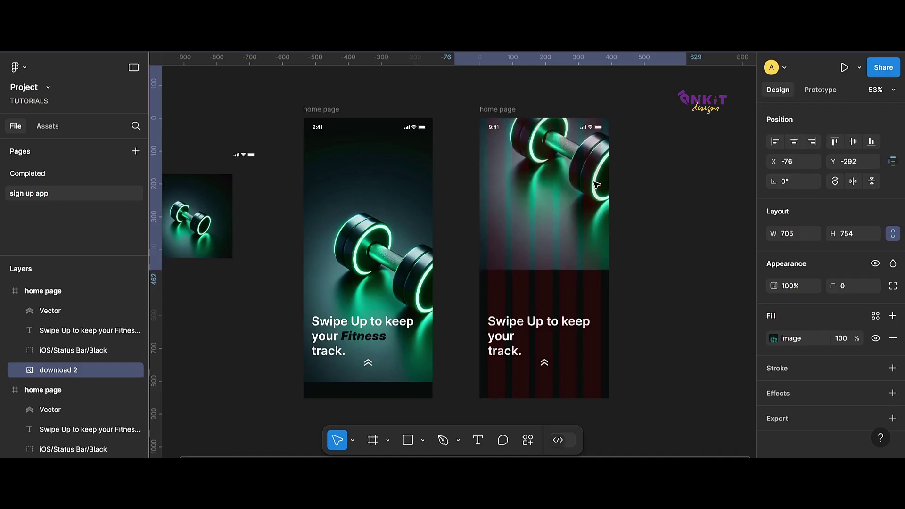
key(Down)
key(Down)
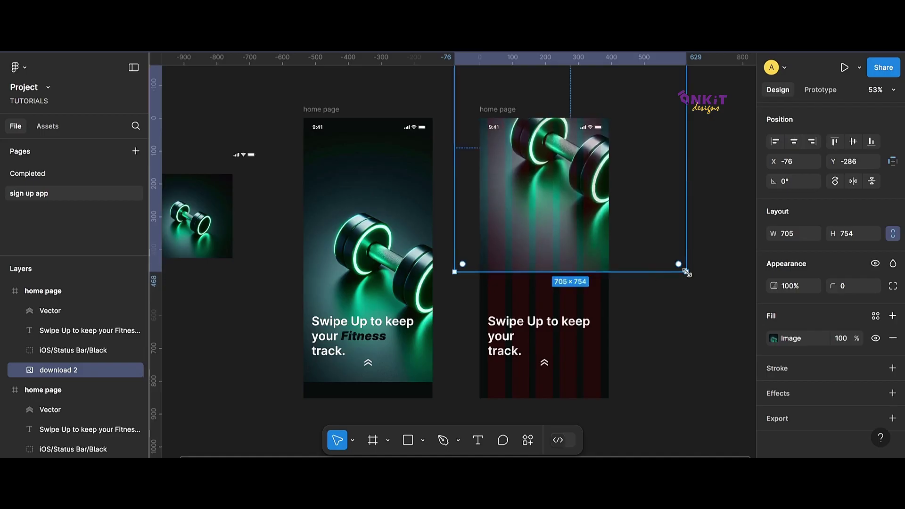
Step: Delete the heading text and the double-arrow icon from the duplicated frame
click(567, 331)
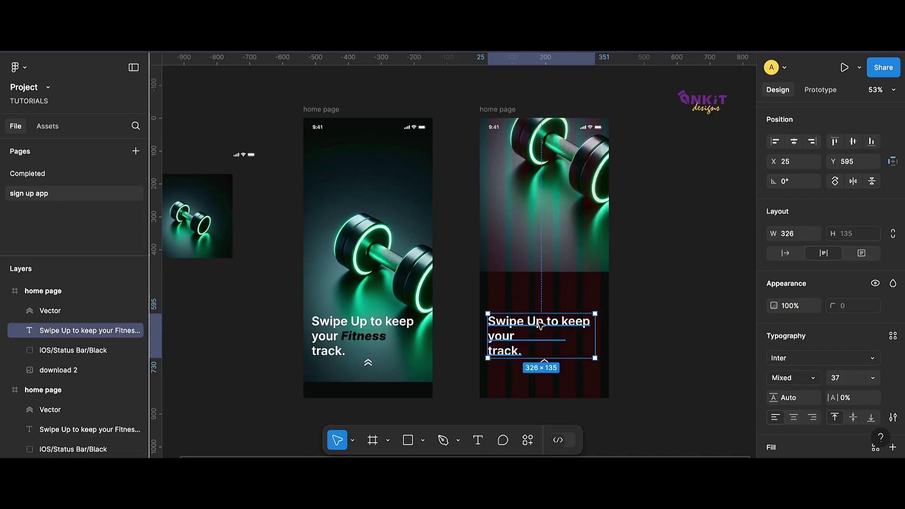
key(Delete)
click(545, 363)
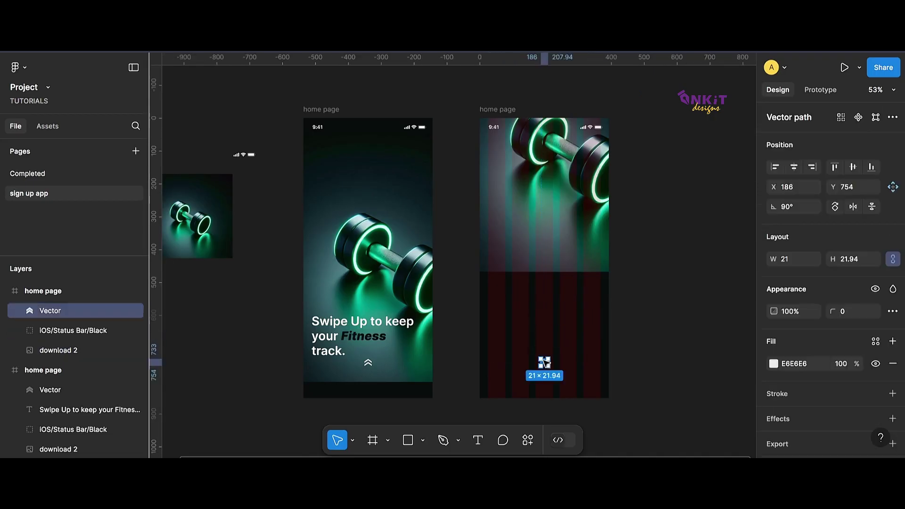
key(Delete)
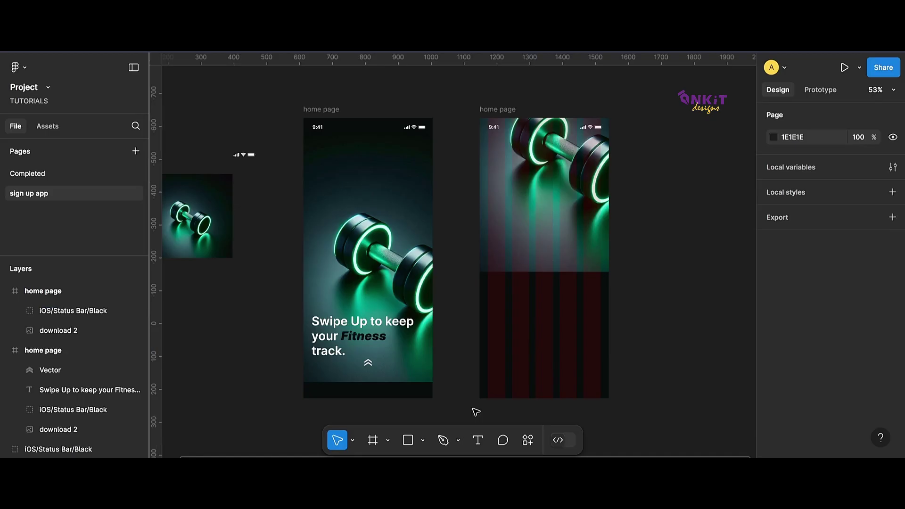
Step: Draw a rectangle about 388 × 511 px at X 0, Y 341 in the duplicated frame and fill it with white, FFFFFF
click(422, 440)
click(447, 321)
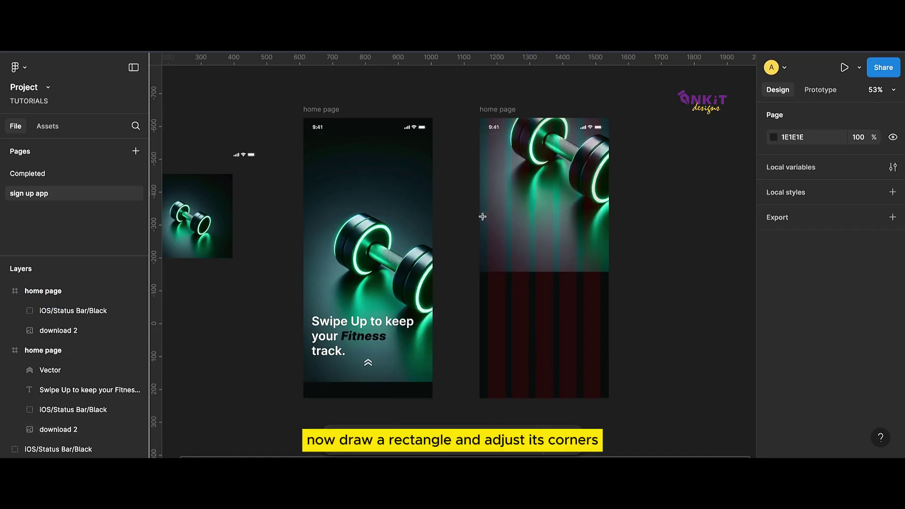
drag(479, 230, 607, 398)
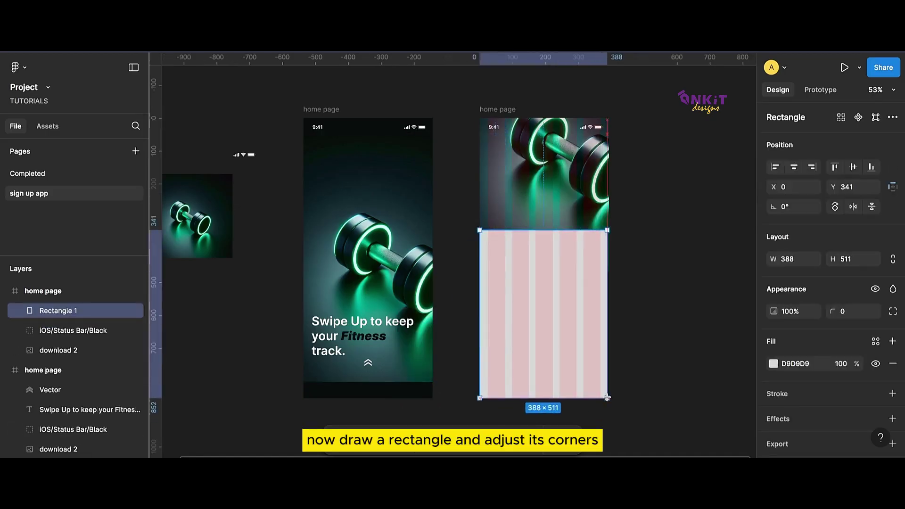
click(774, 364)
drag(653, 173, 608, 149)
click(456, 244)
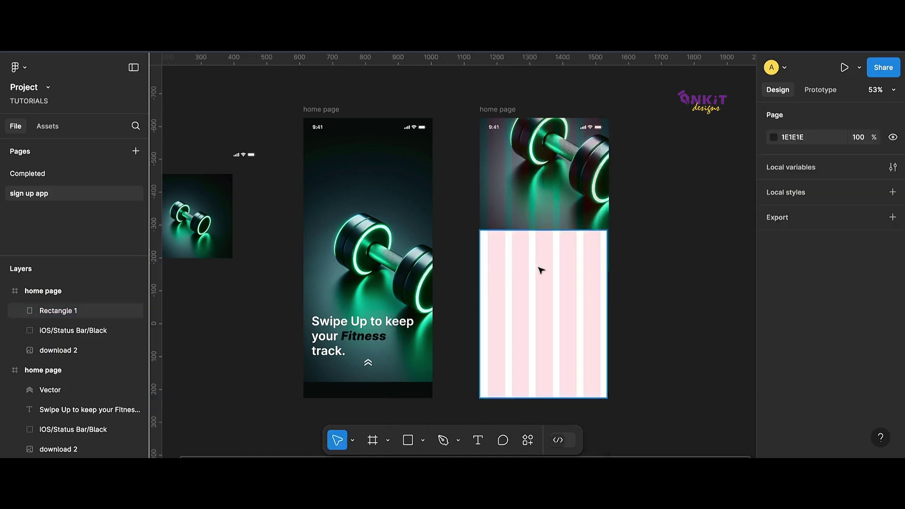
Step: Widen the white rectangle to 393 px to span the frame and round its two upper corners to a radius of 10
click(540, 266)
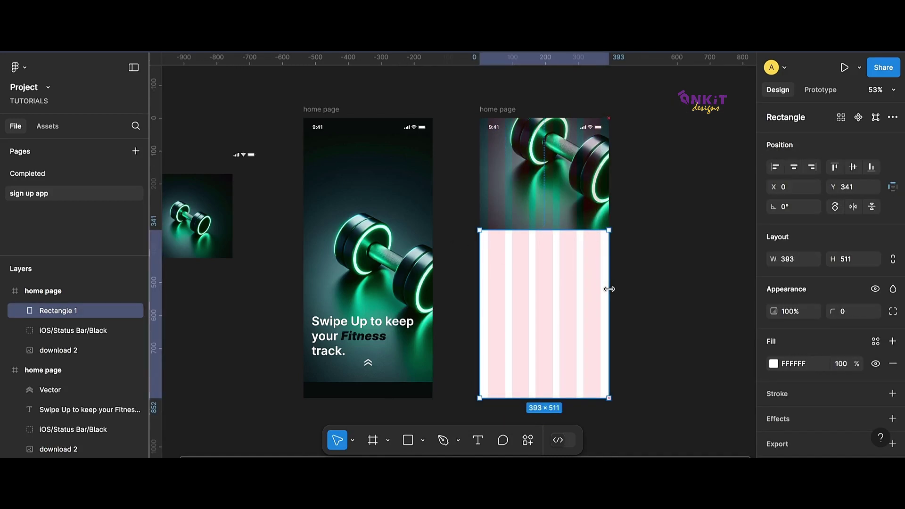
drag(608, 289, 610, 289)
click(892, 312)
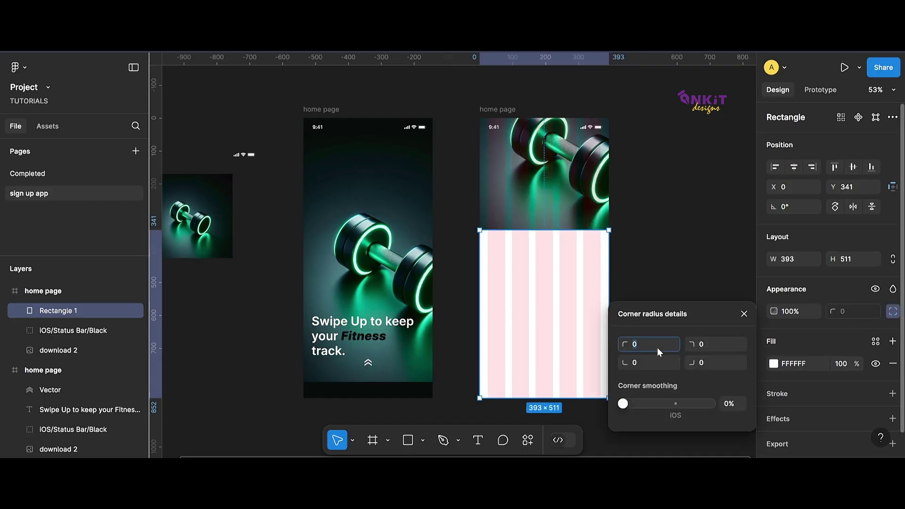
text(6)
key(Return)
text(10)
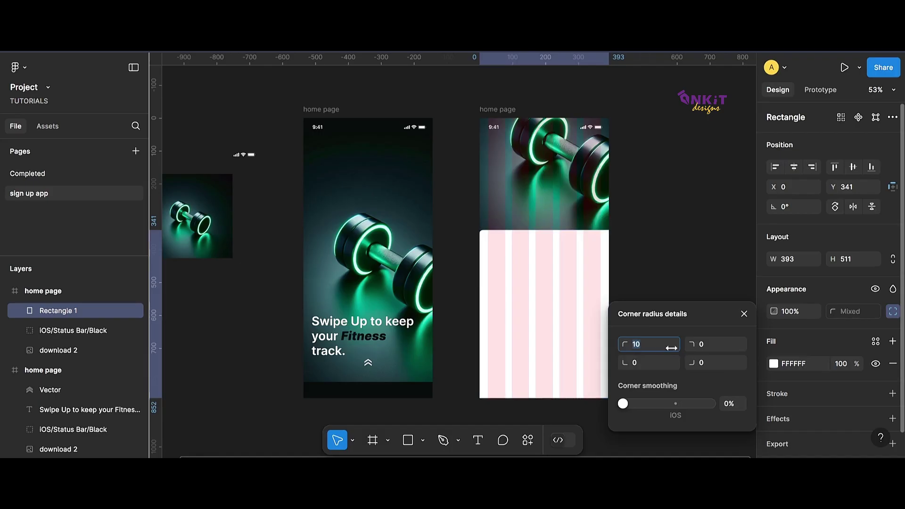
click(714, 349)
text(9)
key(Return)
text(10)
key(Return)
click(664, 230)
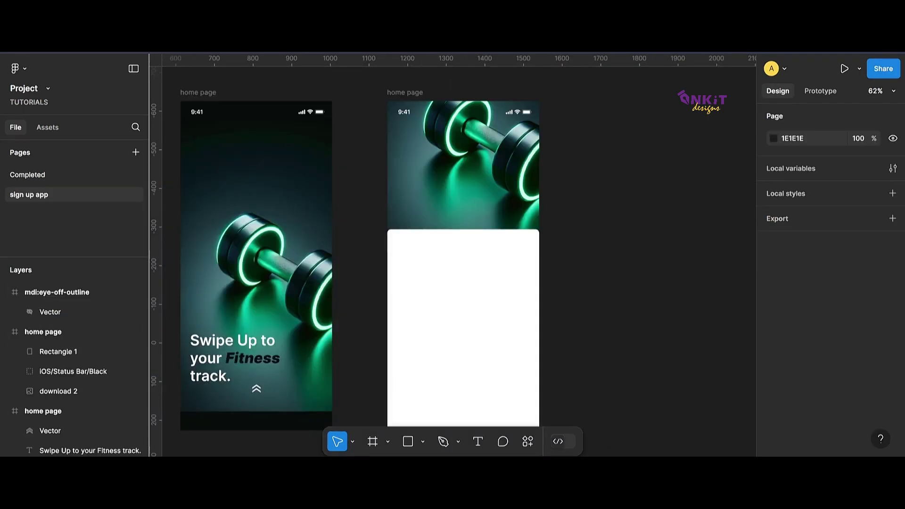
Step: Copy the home page heading onto the duplicated frame's dumbbell image at X 28, Y 180, and show that frame's column grid
click(274, 363)
drag(367, 279, 481, 204)
click(419, 94)
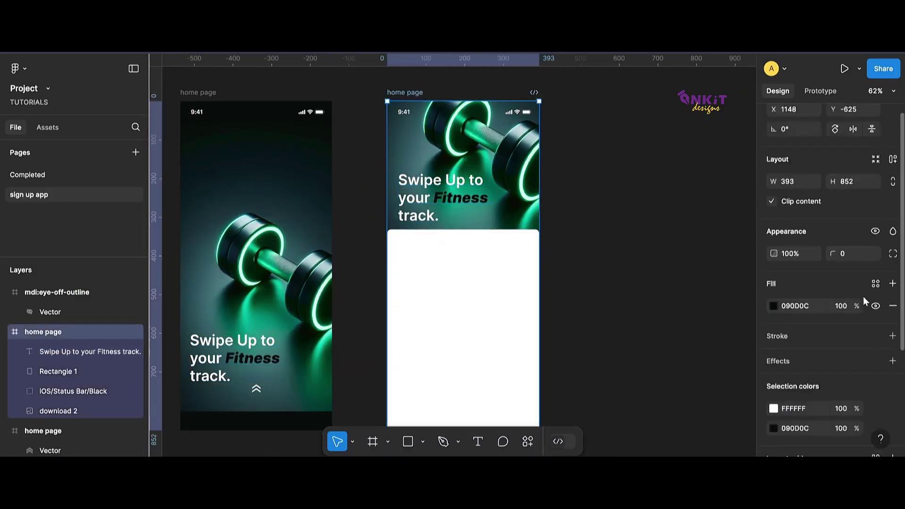
scroll(830, 330, down, 3)
click(873, 394)
Step: Replace the copied heading with the two-line text "Hello" and "Welcome Back!"
click(469, 200)
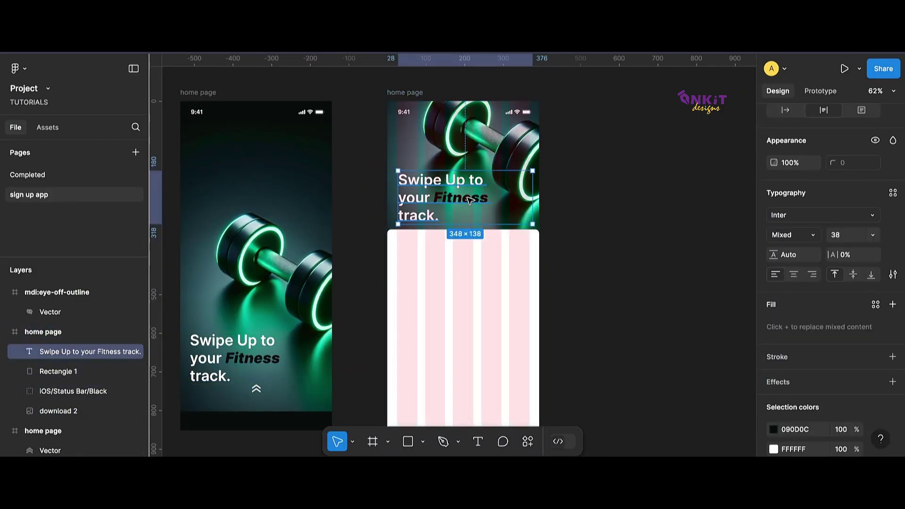
key(space)
key(Caps_Lock)
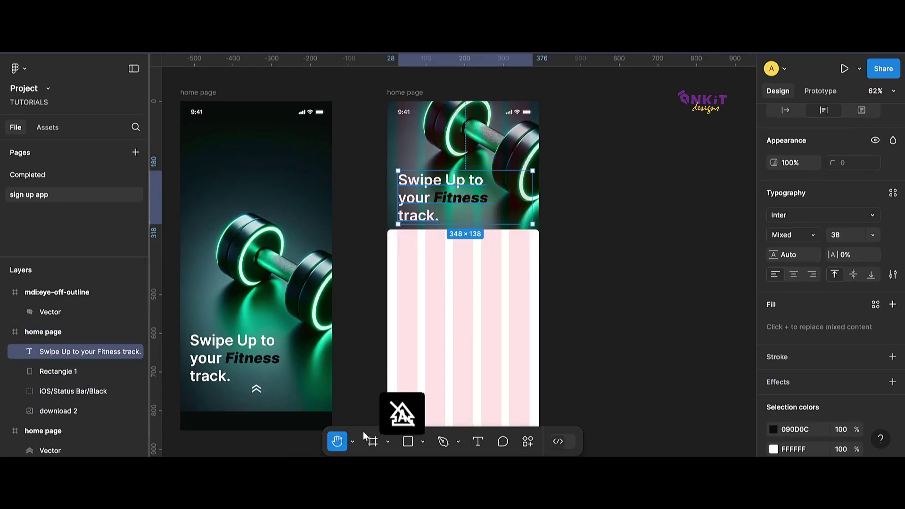
click(478, 441)
click(443, 198)
key(ctrl+a)
key(ctrl+a)
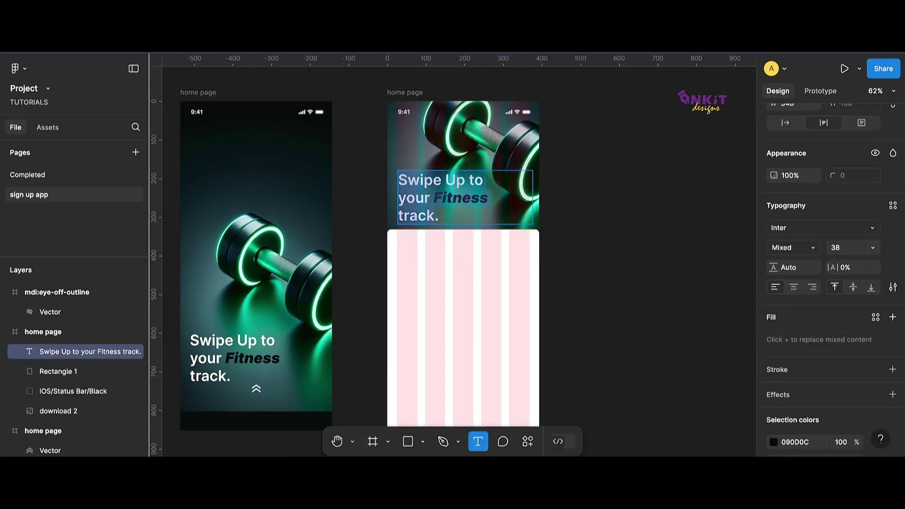
text(Hello)
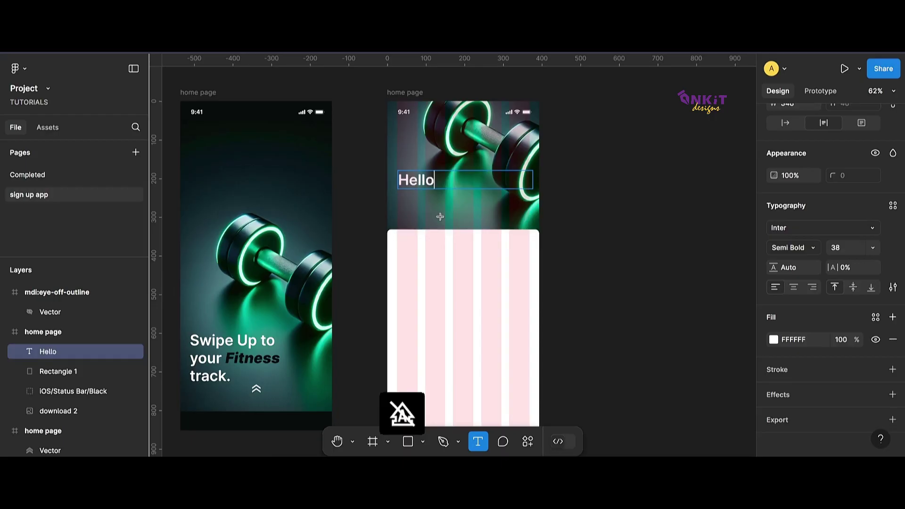
key(Return)
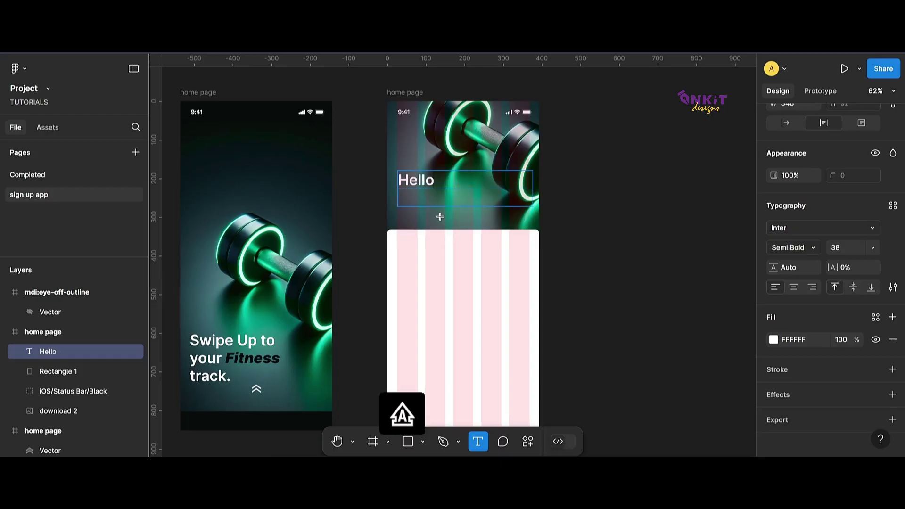
text(Welcome Back!)
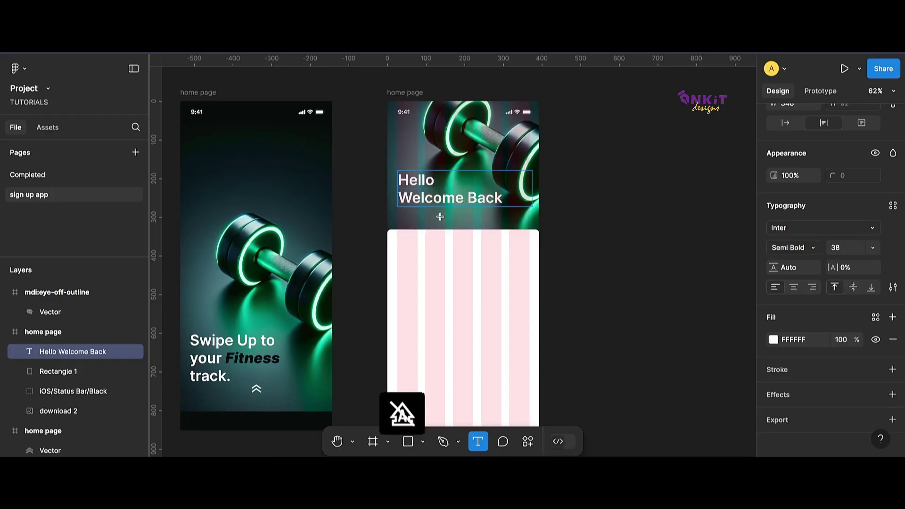
Step: Reduce the greeting text to font size 30 and move it down to X 28, Y 217
key(ctrl+a)
drag(854, 249, 826, 250)
key(Down)
key(Down)
key(Down)
key(Down)
key(Down)
key(Down)
key(Down)
key(Down)
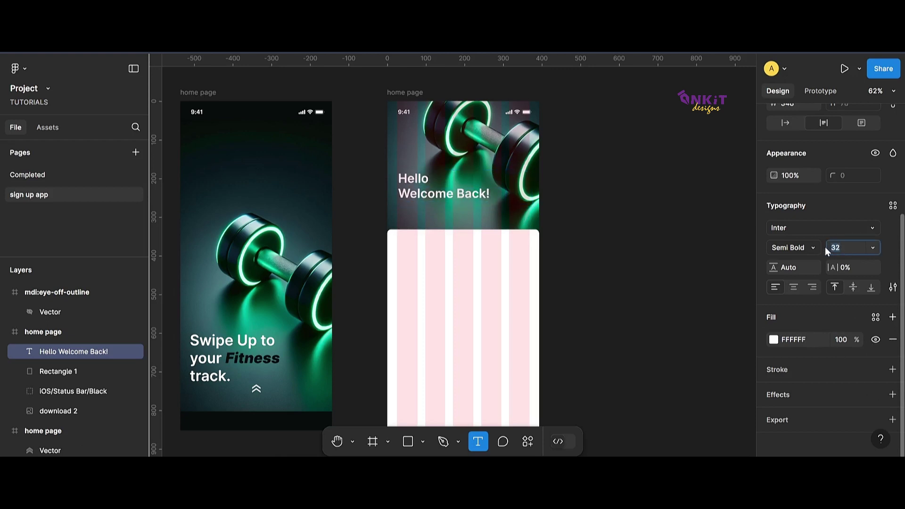
click(608, 221)
drag(425, 195, 423, 209)
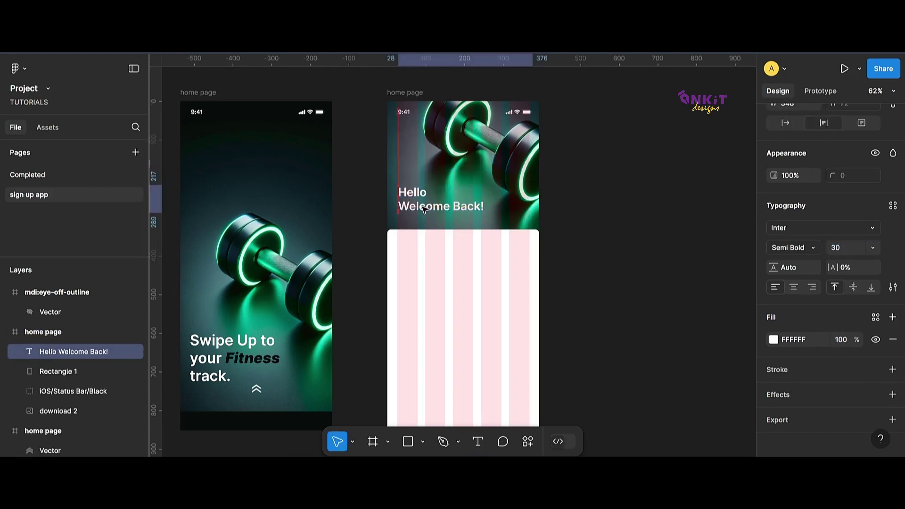
click(457, 232)
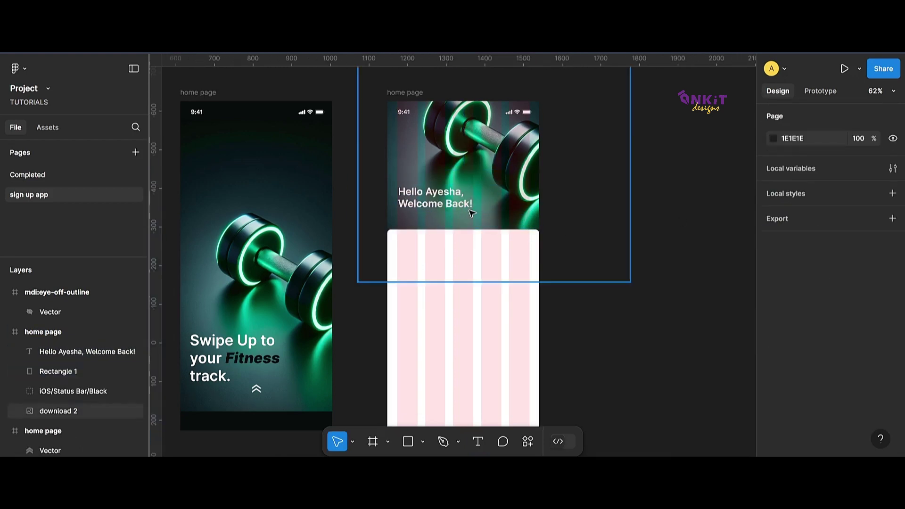
Step: Move the dumbbell image behind the greeting down and shrink it to about 561 × 577 px
click(454, 207)
key(Down)
key(Down)
key(Down)
key(Down)
key(Down)
key(Down)
key(Down)
key(Down)
key(Down)
key(Down)
key(Down)
key(Down)
key(Down)
key(Down)
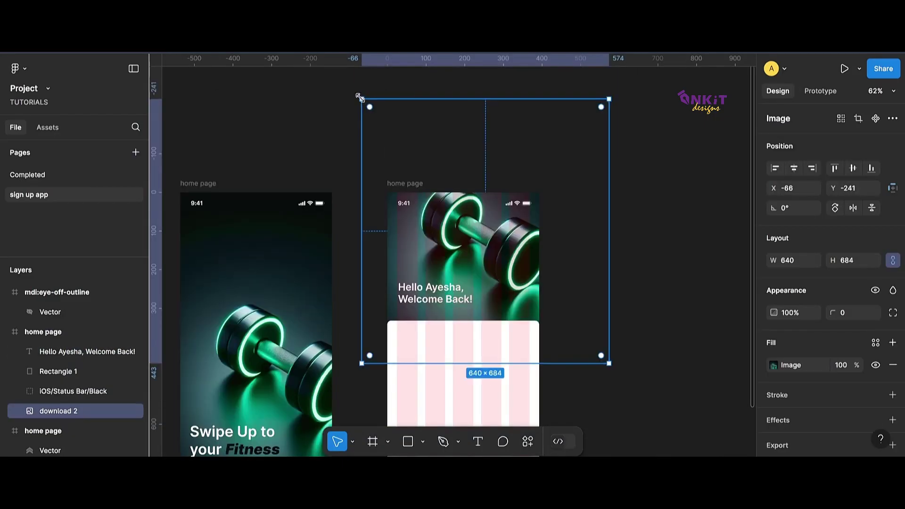
drag(359, 101, 392, 140)
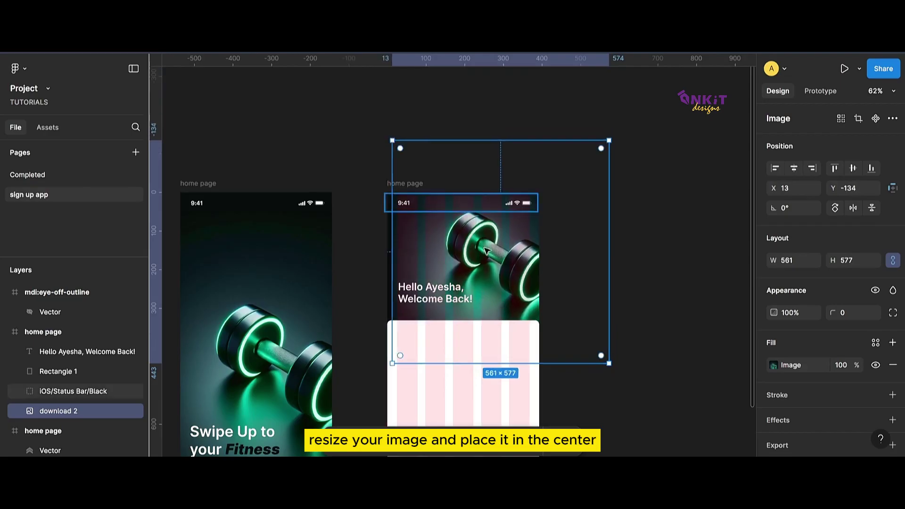
Step: Shrink the dumbbell image further to about 511 × 531 px and centre the whole dumbbell in the area above the white panel
drag(492, 255, 478, 253)
drag(596, 361, 580, 340)
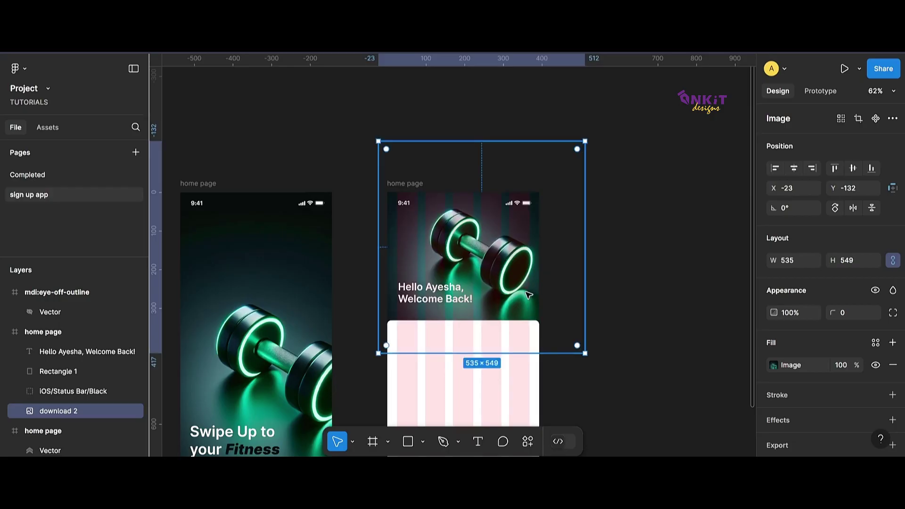
drag(529, 296, 532, 295)
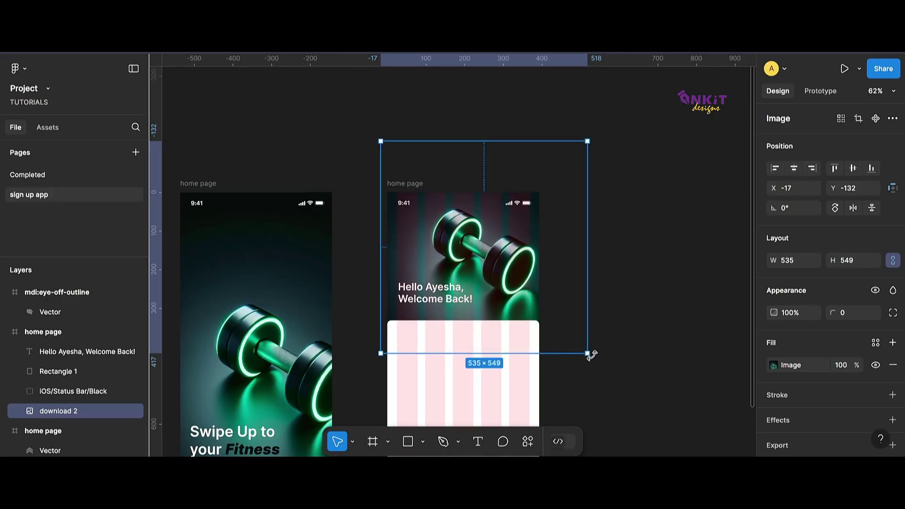
click(618, 349)
click(515, 273)
drag(588, 353, 577, 346)
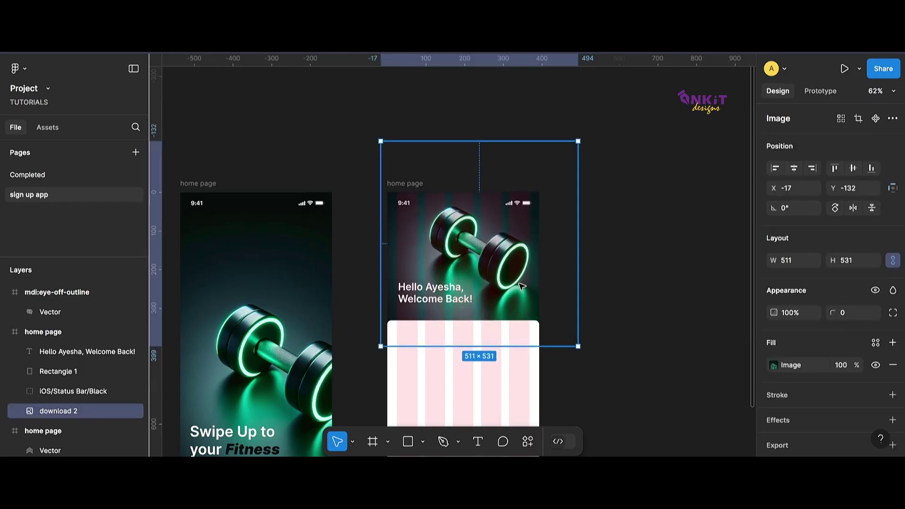
drag(519, 283, 520, 287)
click(568, 294)
Step: Hide the column grid on the duplicated home page frame
click(394, 186)
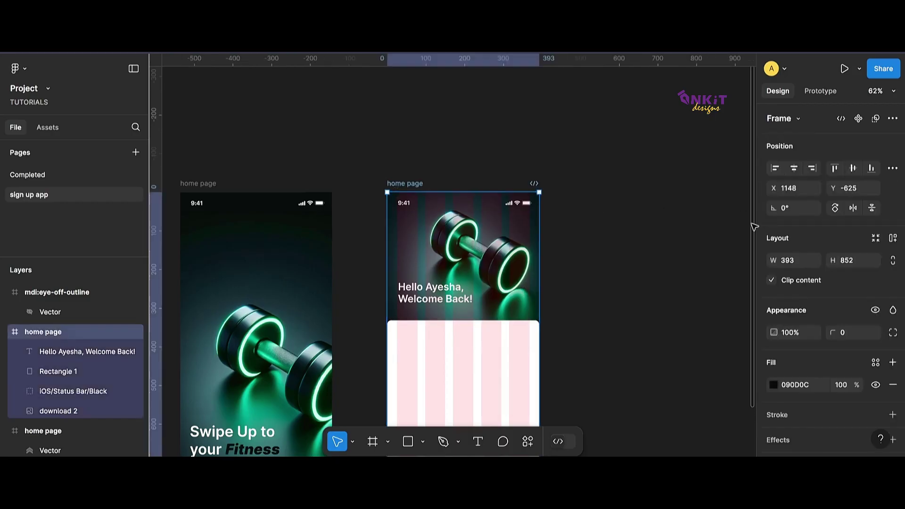
scroll(753, 227, down, 1)
scroll(839, 384, down, 5)
click(875, 390)
click(659, 291)
Step: Nudge the greeting text to X 28, Y 230, in line with the status bar time above it
scroll(659, 290, down, 2)
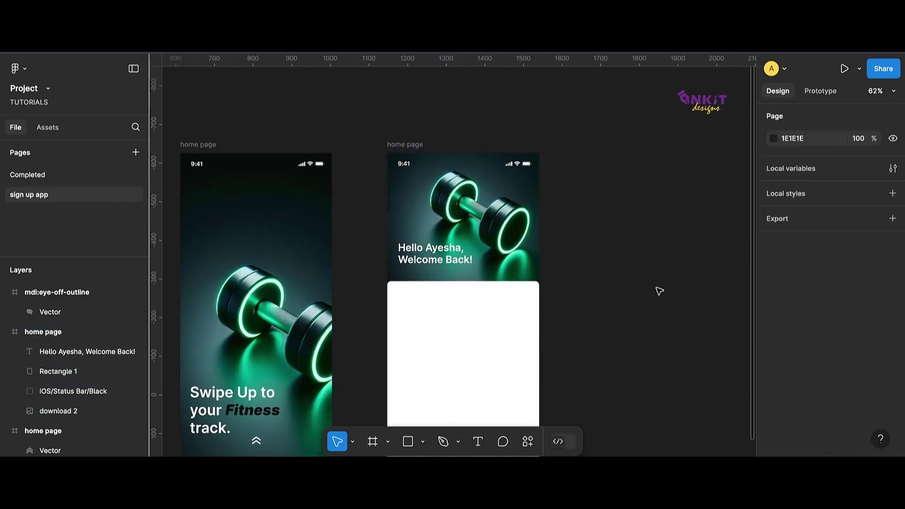
scroll(587, 277, down, 3)
scroll(587, 287, down, 2)
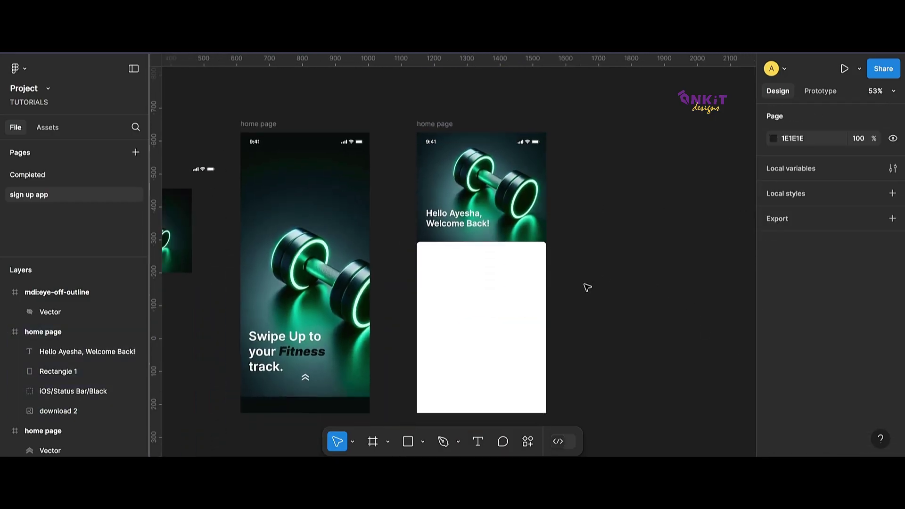
click(472, 222)
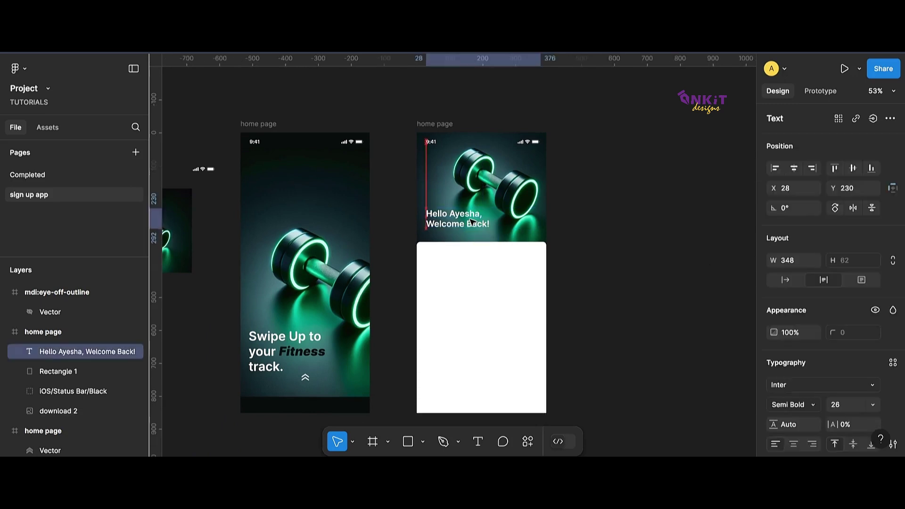
click(593, 262)
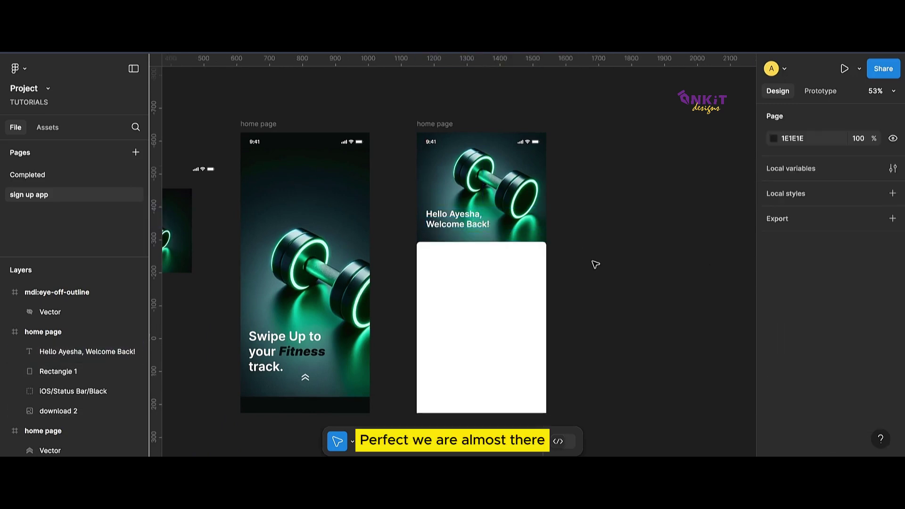
scroll(458, 217, down, 1)
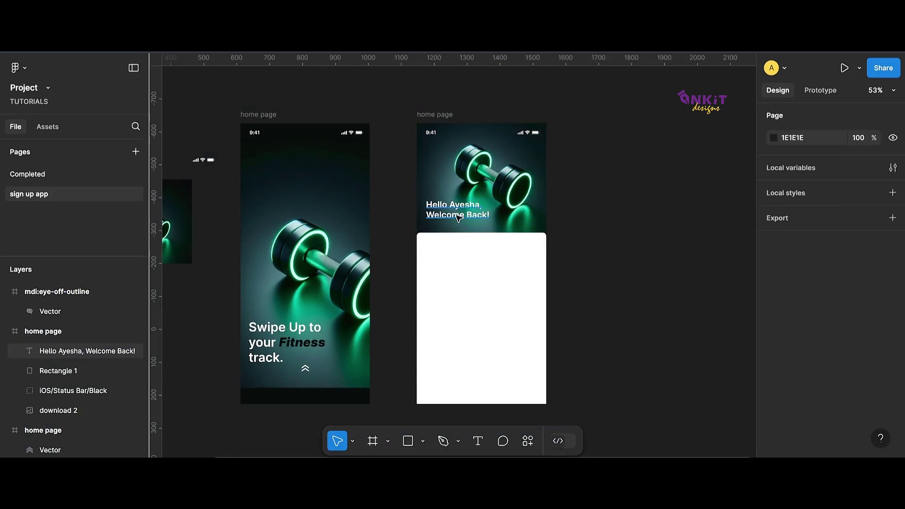
Step: Duplicate the greeting text into the top of the white panel and give the copy the dark fill 090D0C
click(458, 217)
drag(458, 217, 462, 265)
scroll(807, 400, down, 3)
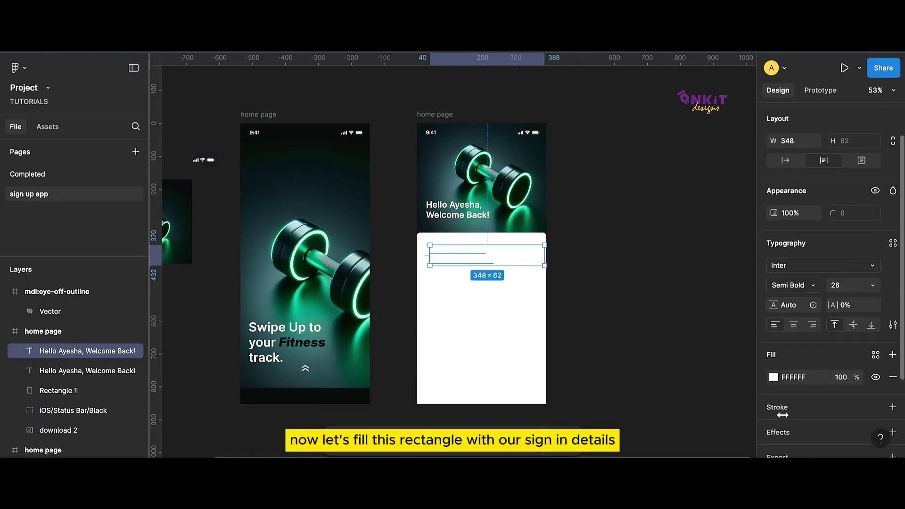
click(773, 373)
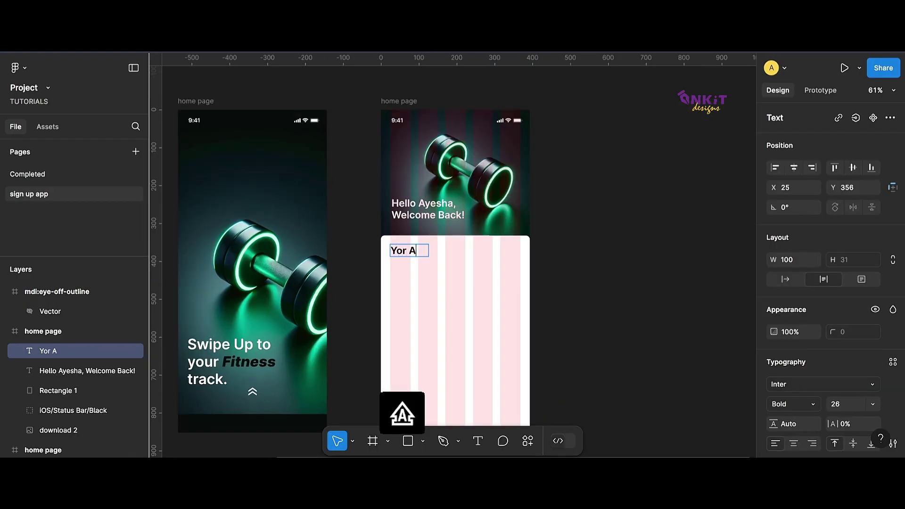
Step: Make the copied text read "Your Account" and widen its box to 173 px so it fits on one line
text(ccount)
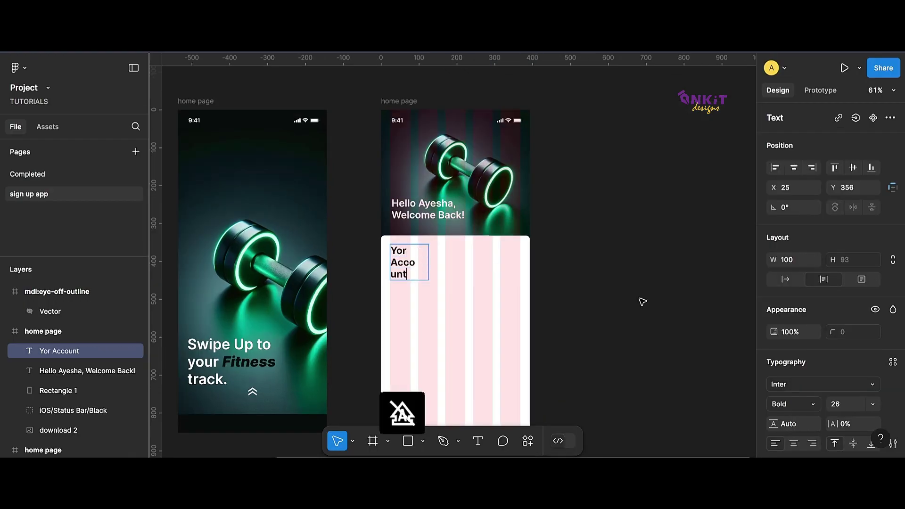
key(Escape)
drag(429, 265, 450, 255)
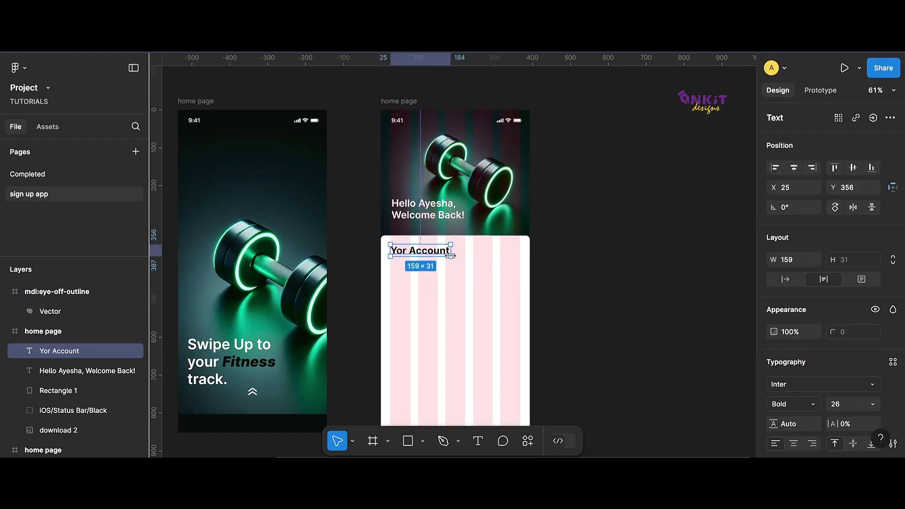
double_click(411, 252)
double_click(398, 250)
text(Your)
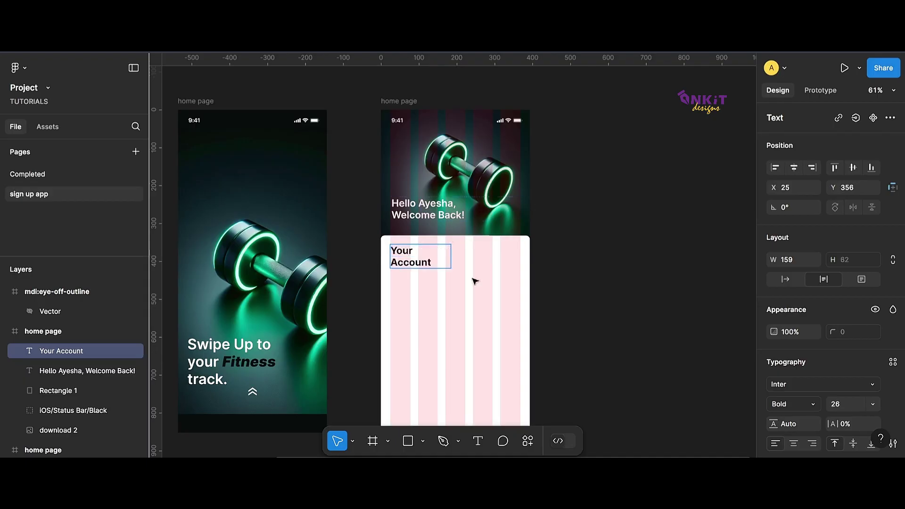
key(Escape)
drag(450, 257, 459, 255)
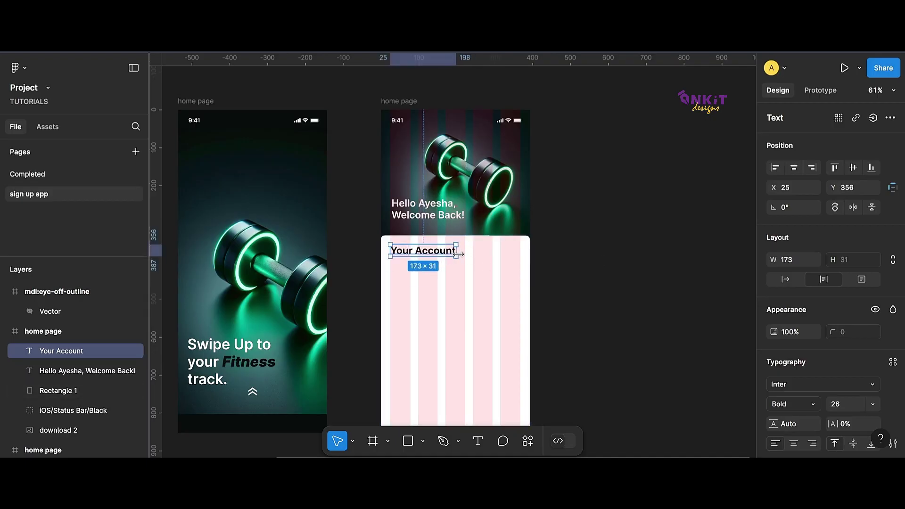
Step: Colour the "Your Account" heading dark green 16503F, starting from a green sampled from the dumbbell image
click(509, 278)
click(424, 250)
scroll(853, 372, down, 3)
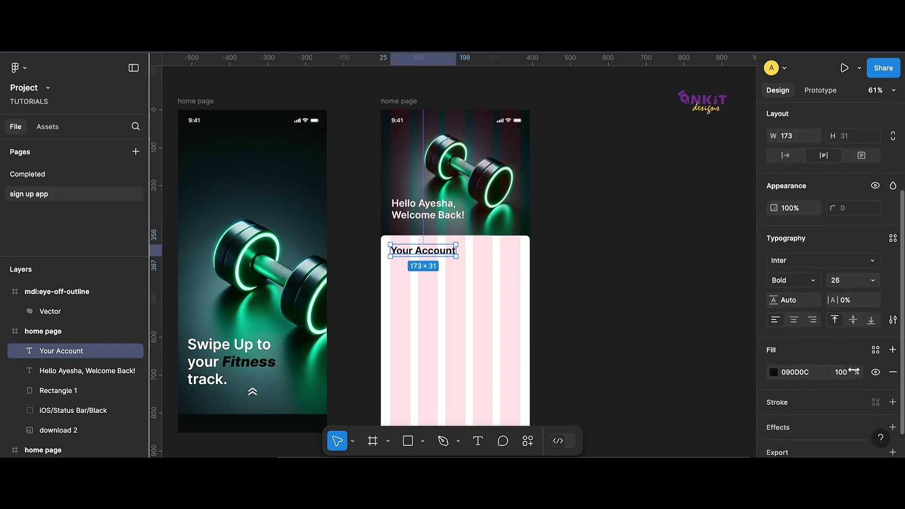
click(773, 372)
mouse_move(651, 291)
mouse_down()
mouse_move(625, 289)
mouse_move(608, 269)
mouse_move(608, 297)
mouse_move(620, 254)
mouse_move(655, 275)
mouse_up()
click(625, 322)
click(501, 196)
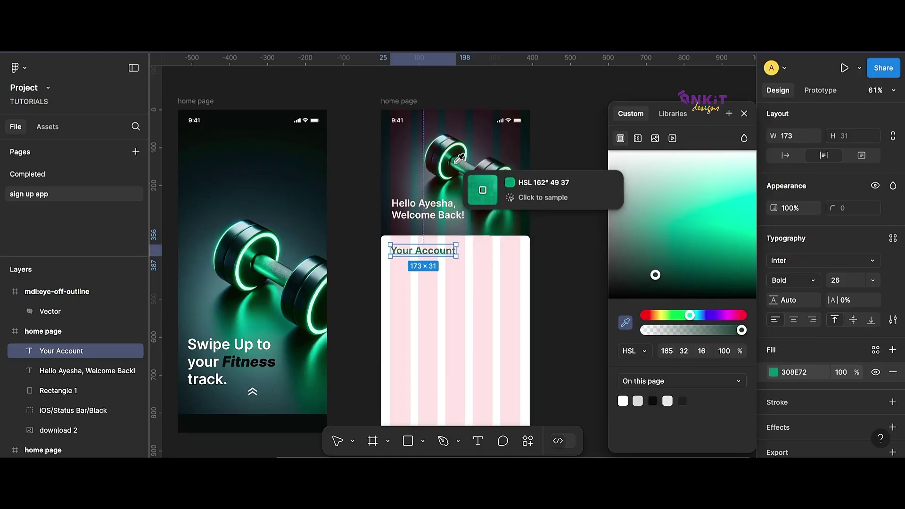
drag(685, 241, 691, 272)
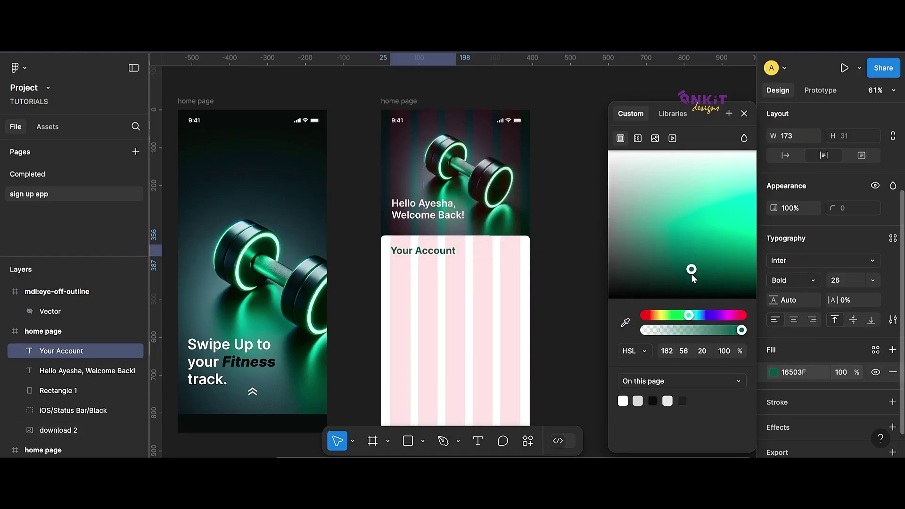
click(571, 203)
click(394, 103)
click(591, 337)
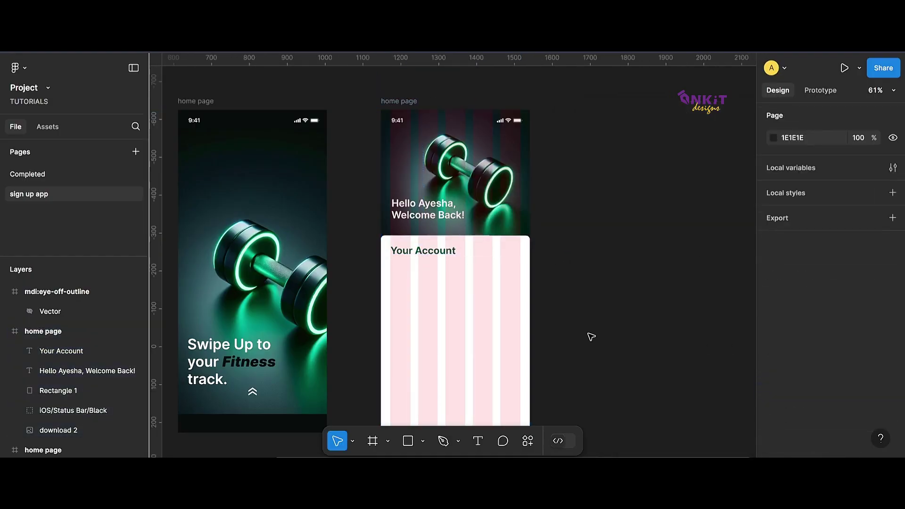
Step: Draw a rectangle of about 343 × 54 px across the grid columns below the "Your Account" heading, at about X 25, Y 426
scroll(472, 380, up, 5)
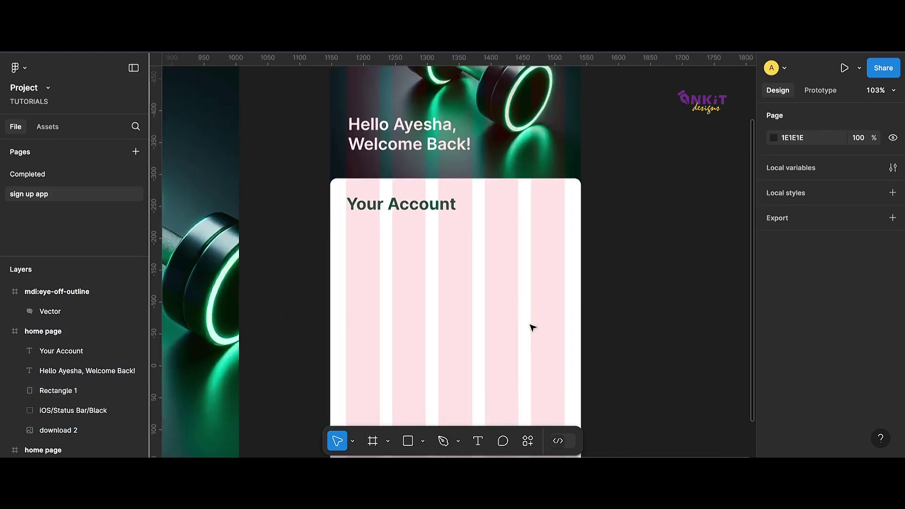
click(408, 440)
drag(345, 239, 564, 273)
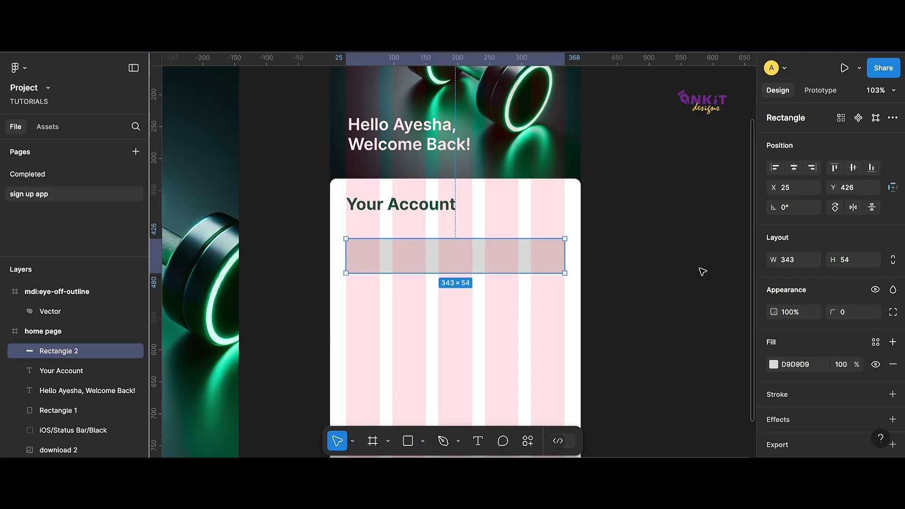
Step: Turn the rectangle into an outlined field with no fill and a 1 px inside stroke in grey 959796
scroll(816, 410, down, 1)
click(892, 371)
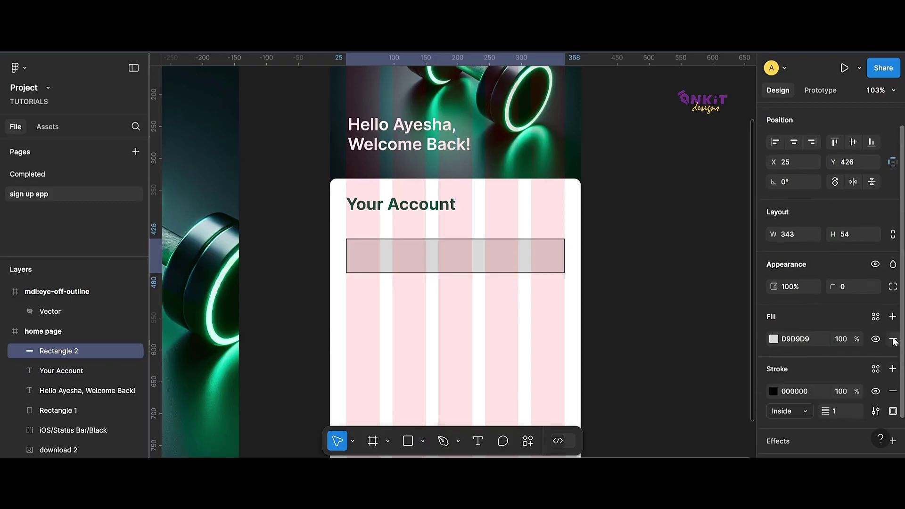
click(892, 341)
click(773, 364)
click(697, 401)
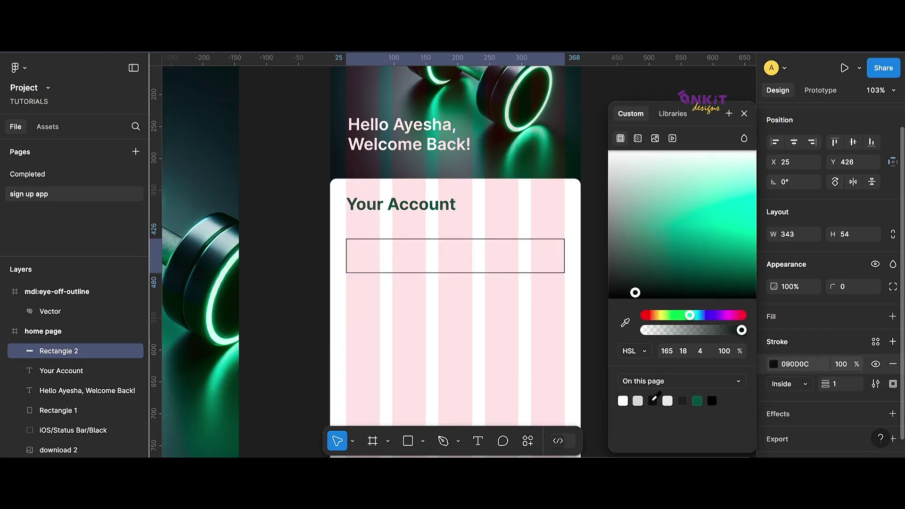
click(637, 401)
drag(608, 172, 610, 211)
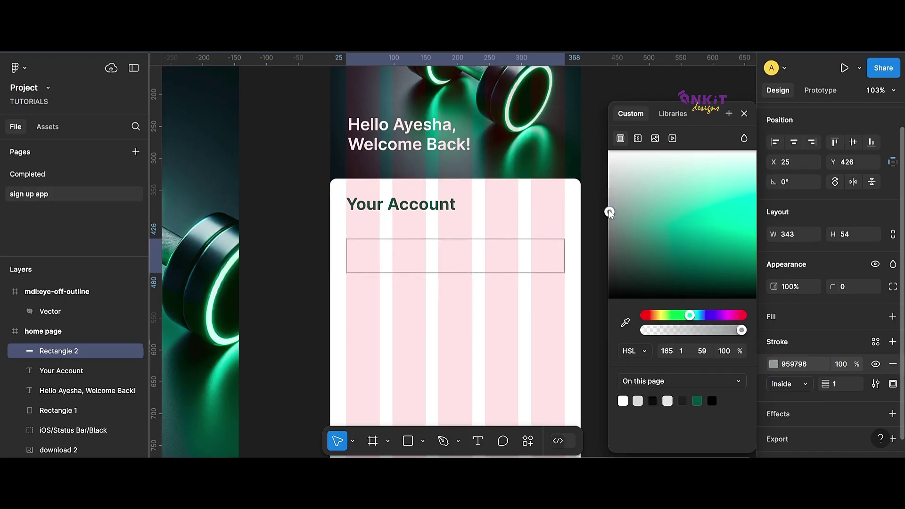
Step: Add the placeholder text "Enter Email" inside the outlined field
key(t)
click(380, 257)
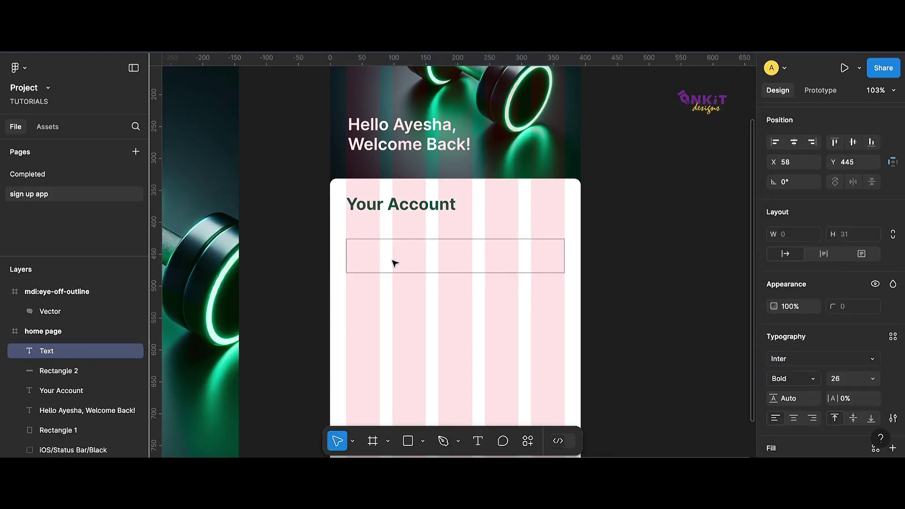
key(Caps_Lock)
text(En)
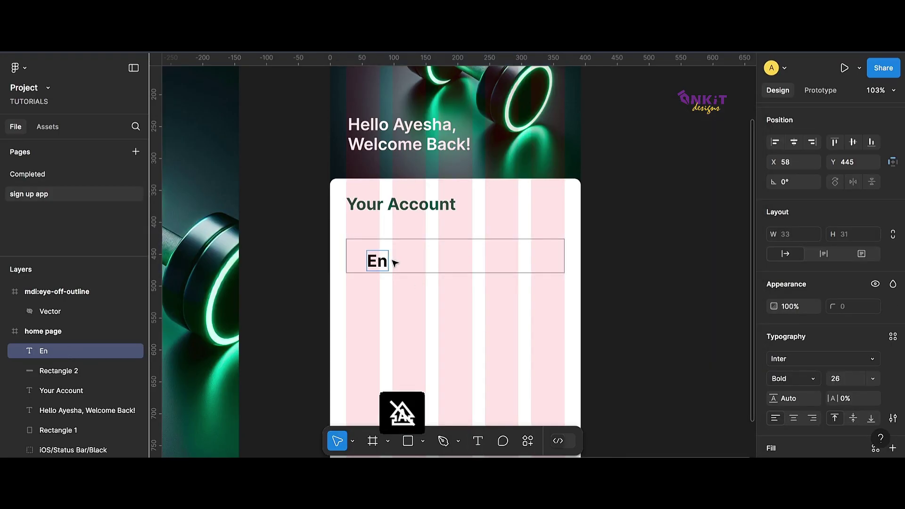
text(ter Email)
key(ctrl+a)
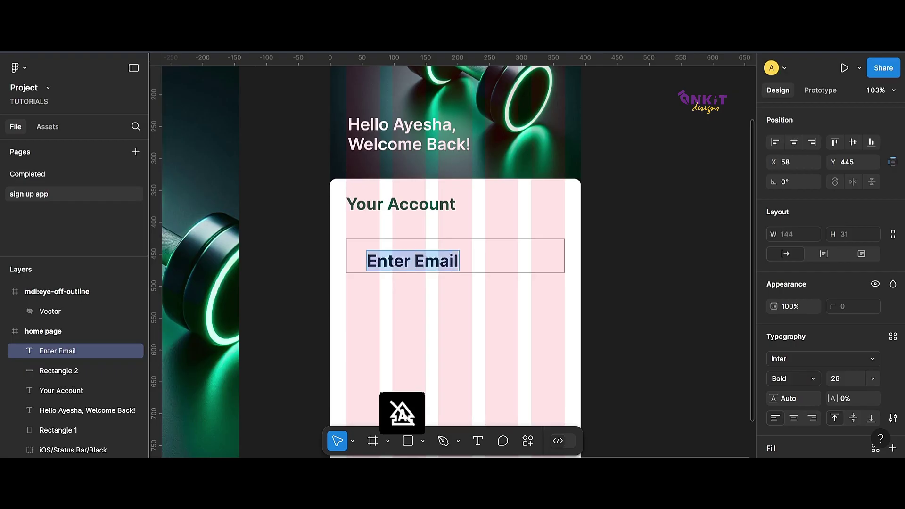
Step: Change the "Enter Email" text to Regular weight and fill it with grey 959796
scroll(791, 292, down, 3)
click(794, 318)
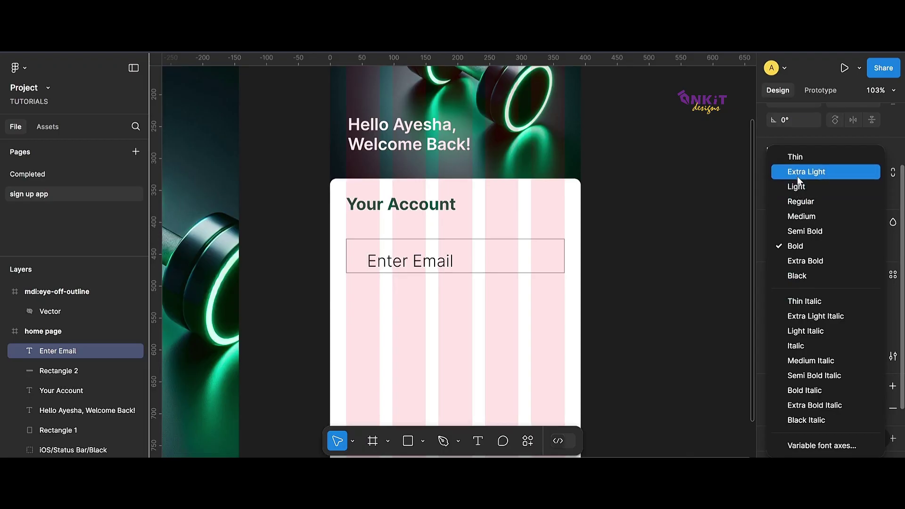
click(801, 202)
click(773, 408)
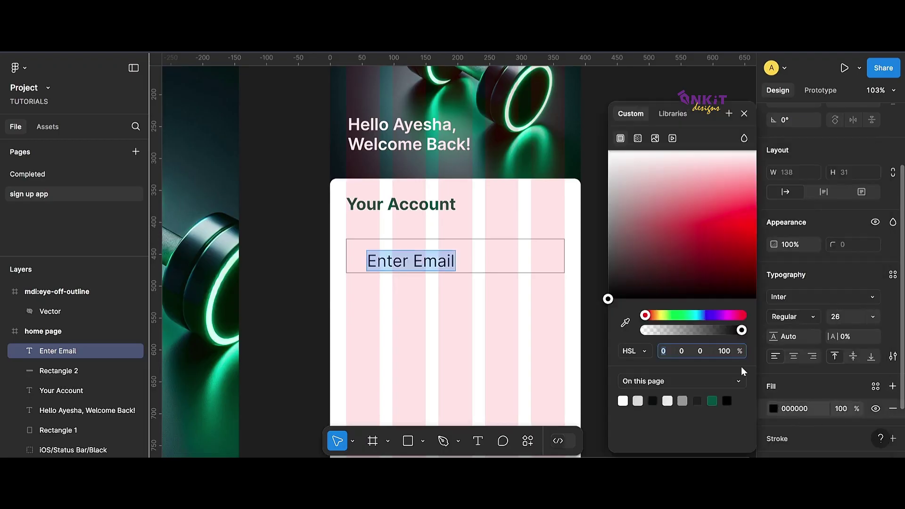
click(686, 397)
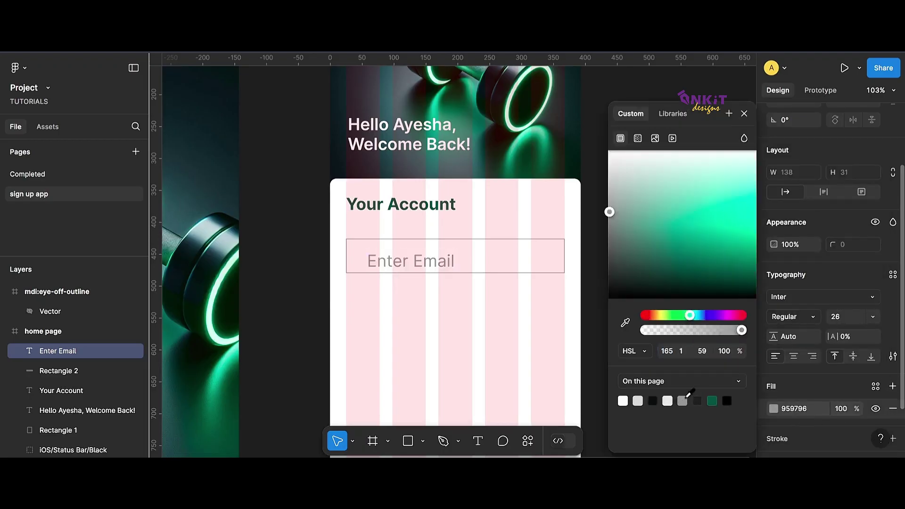
Step: Set the "Enter Email" text to size 16 and place it near the field's left edge at X 46, Y 444
click(841, 315)
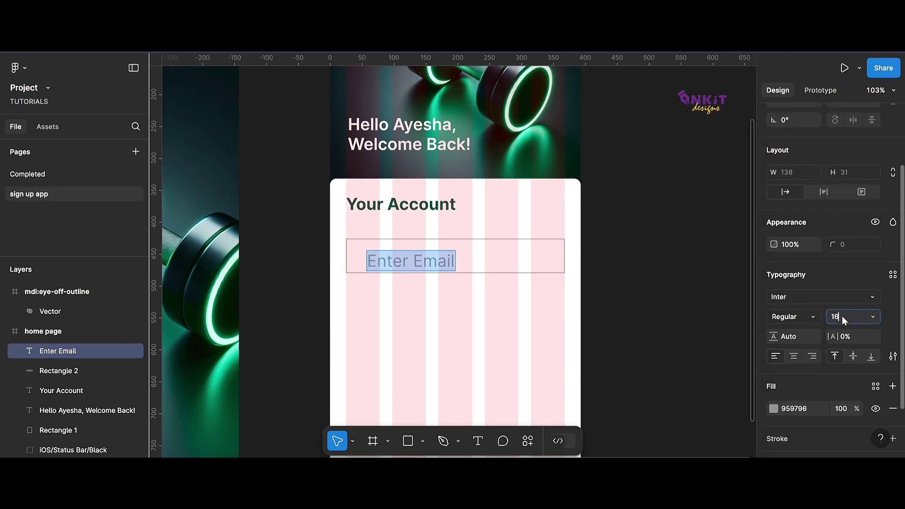
text(16)
key(Escape)
click(841, 316)
text(16)
key(Return)
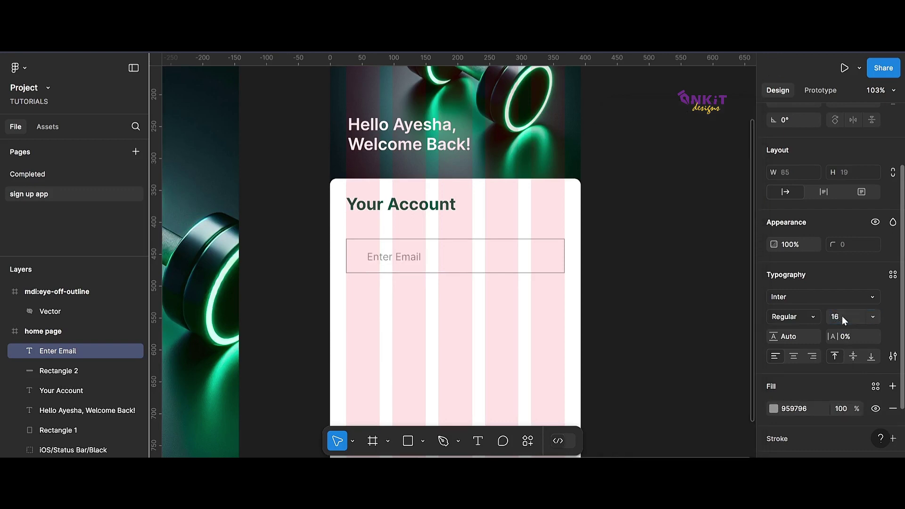
key(Escape)
drag(394, 259, 387, 262)
click(660, 283)
Step: Hide the 5-column layout grid on the duplicated home page frame
scroll(646, 280, down, 5)
click(488, 91)
scroll(885, 377, down, 5)
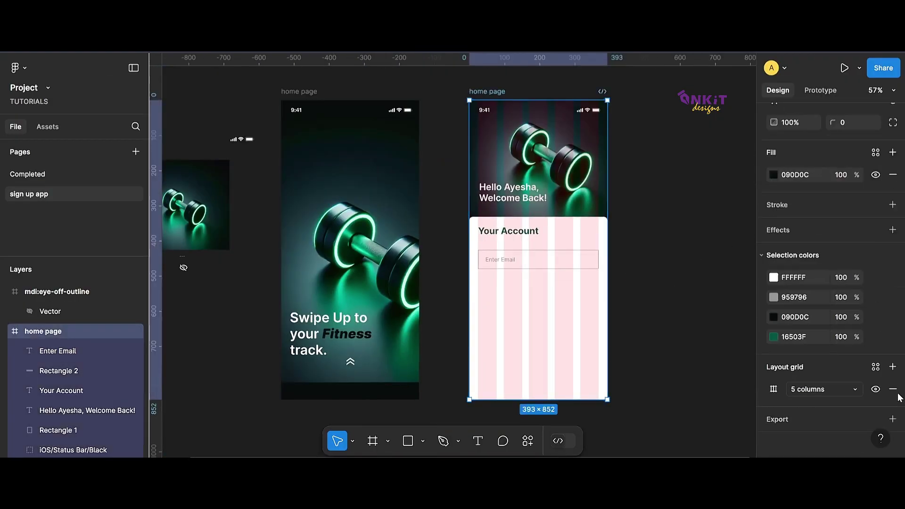
click(875, 389)
Step: Select the "Enter Email" text together with its field rectangle and darken their stroke to grey 646867
drag(652, 249, 477, 281)
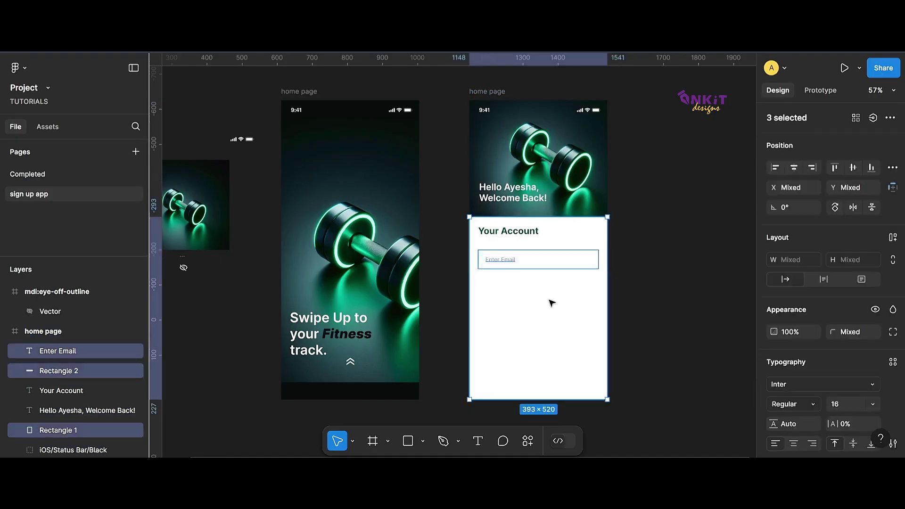
click(506, 260)
shift+click(584, 268)
scroll(781, 348, down, 5)
click(773, 345)
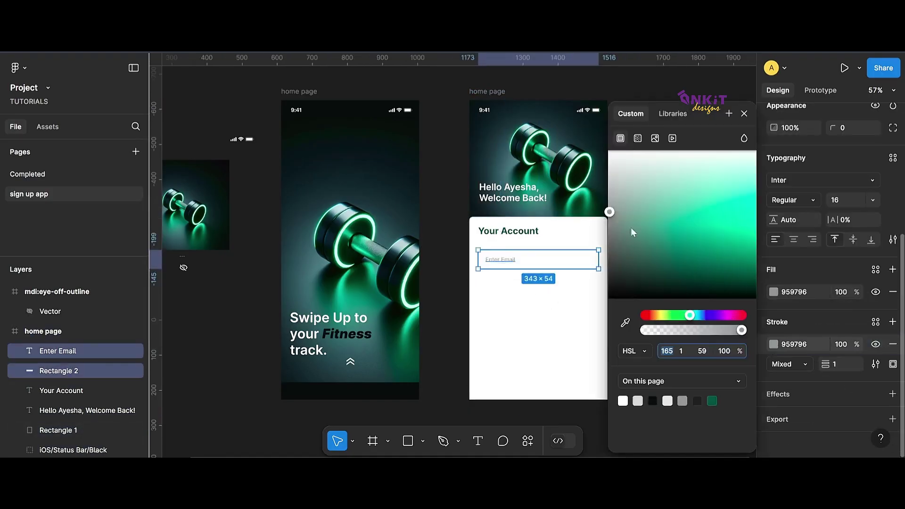
drag(609, 211, 609, 242)
click(605, 409)
Step: Set the stroke weight of the "Enter Email" text alone to 0
scroll(623, 309, up, 5)
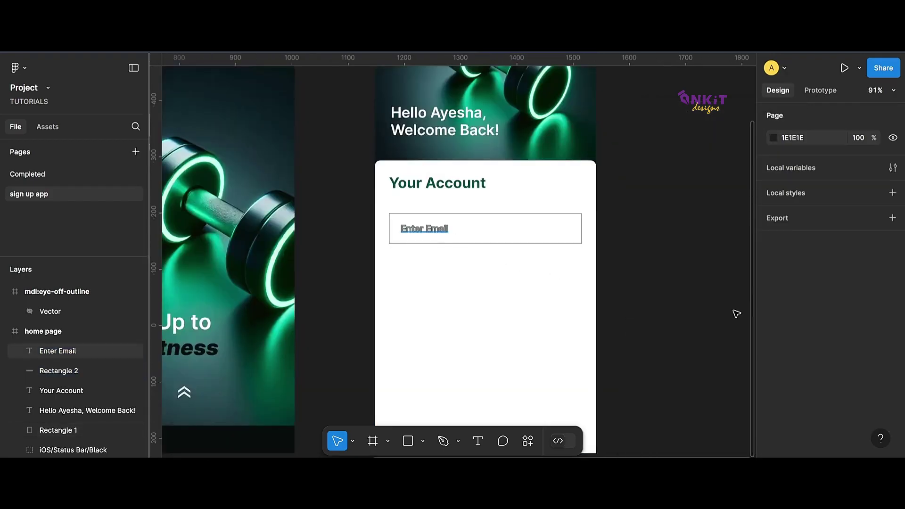
click(425, 229)
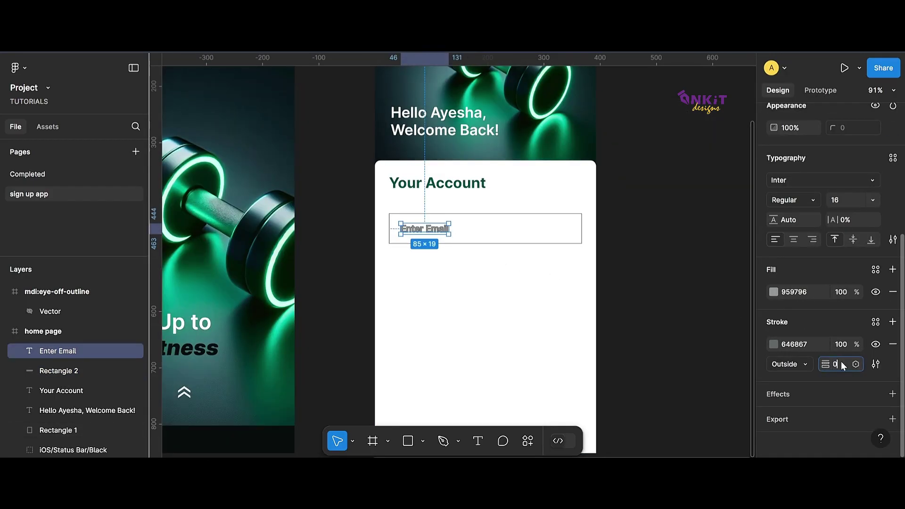
key(Down)
click(440, 238)
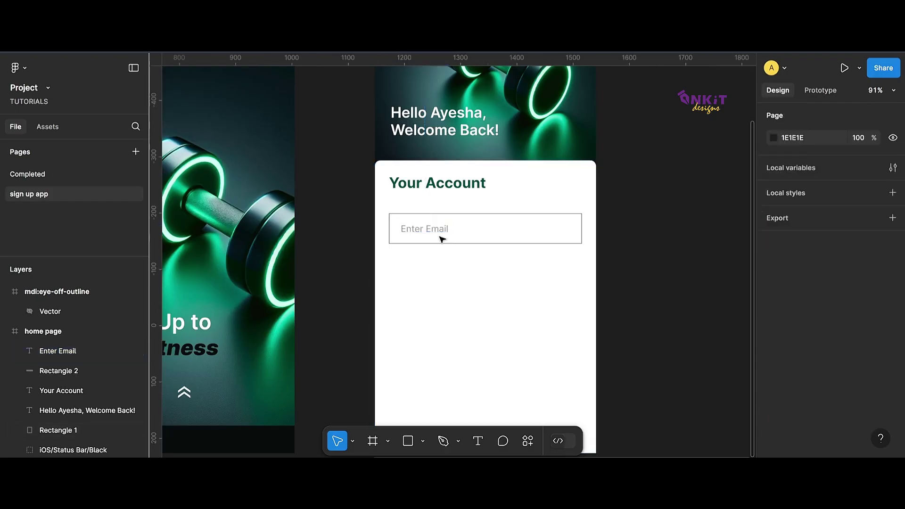
Step: Darken the stroke colour of the "Enter Email" text to a deeper grey
click(431, 230)
click(774, 344)
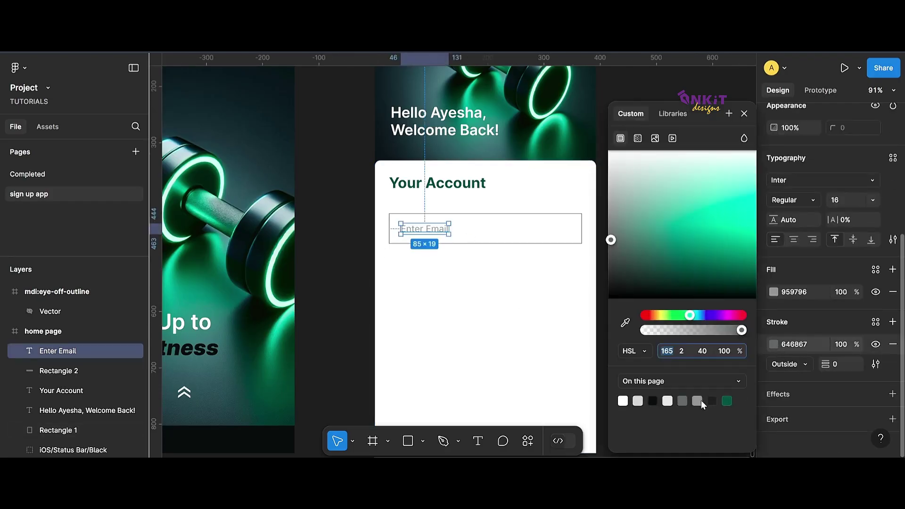
click(623, 322)
click(582, 235)
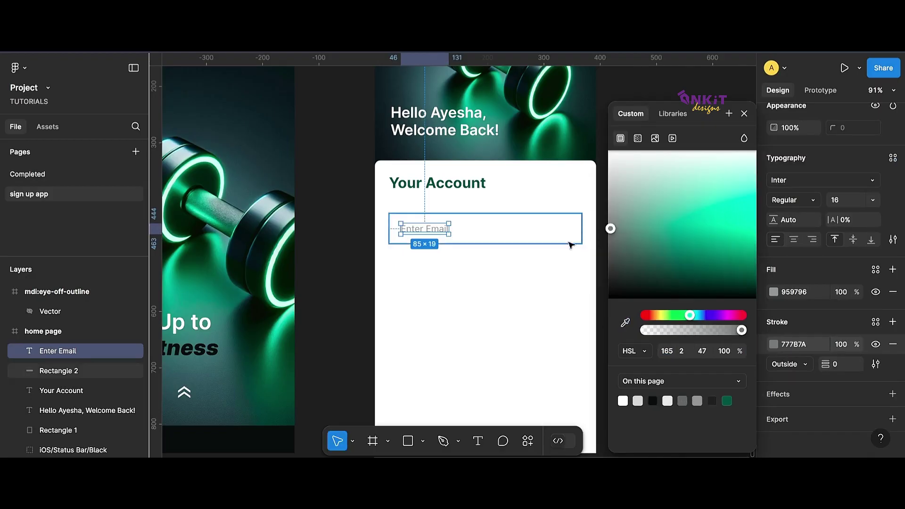
mouse_move(610, 228)
mouse_down()
mouse_move(612, 268)
mouse_move(609, 248)
mouse_up()
click(367, 237)
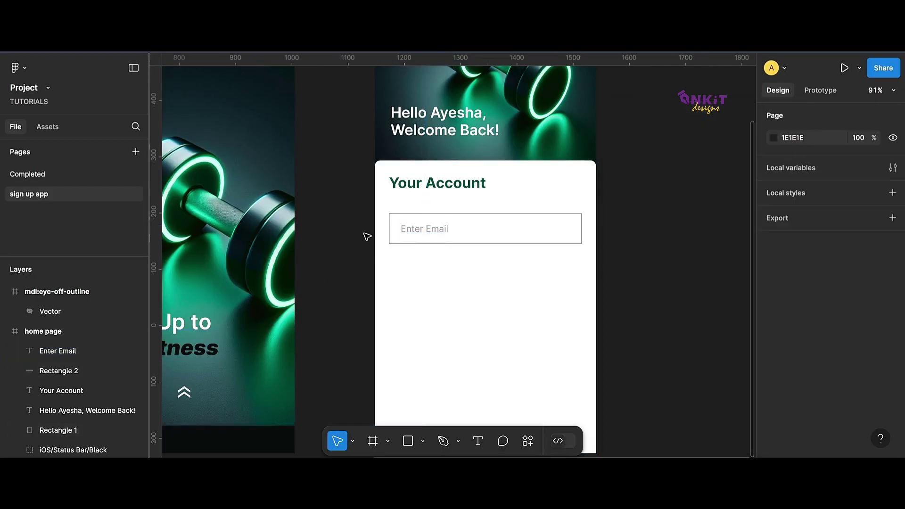
Step: Select the "Enter Email" text together with its field rectangle and darken the text fill to a grey around 545F5C
drag(367, 237, 446, 249)
click(740, 305)
click(415, 233)
click(450, 243)
scroll(450, 243, down, 5)
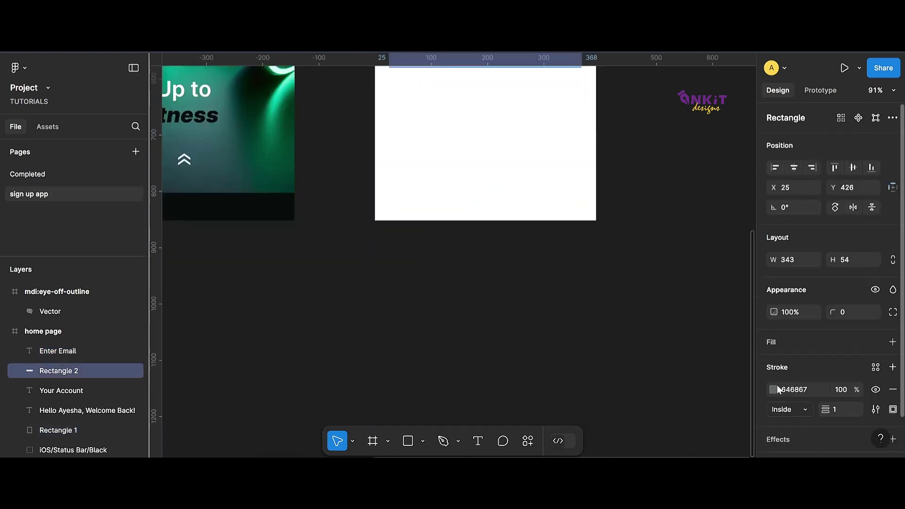
scroll(458, 245, up, 5)
shift+click(410, 237)
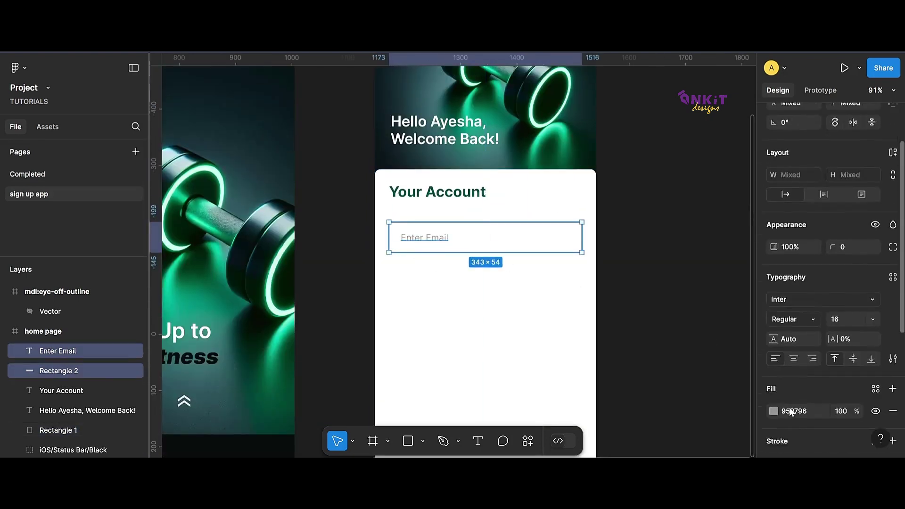
scroll(791, 411, down, 2)
click(772, 371)
drag(610, 216, 619, 254)
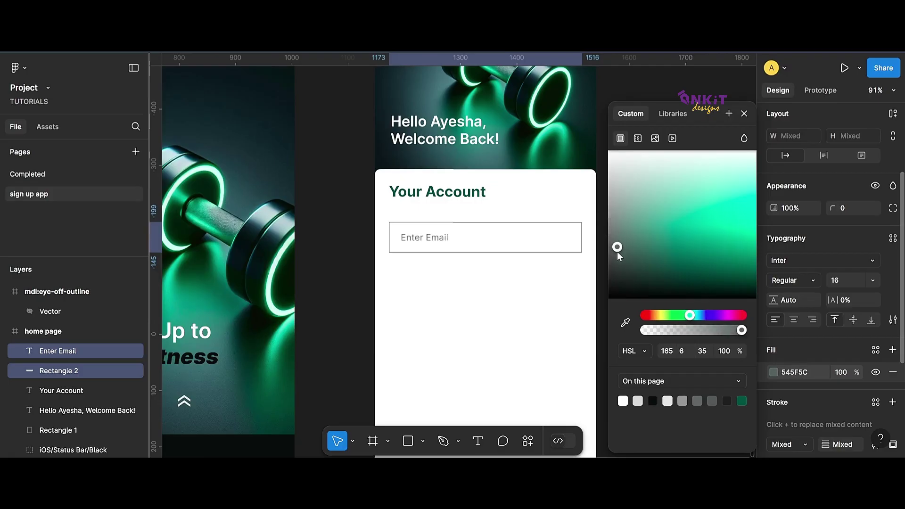
click(368, 269)
Step: Check the white panel's individual corner radii, and round the email field rectangle with a corner radius of 5
click(457, 192)
click(551, 195)
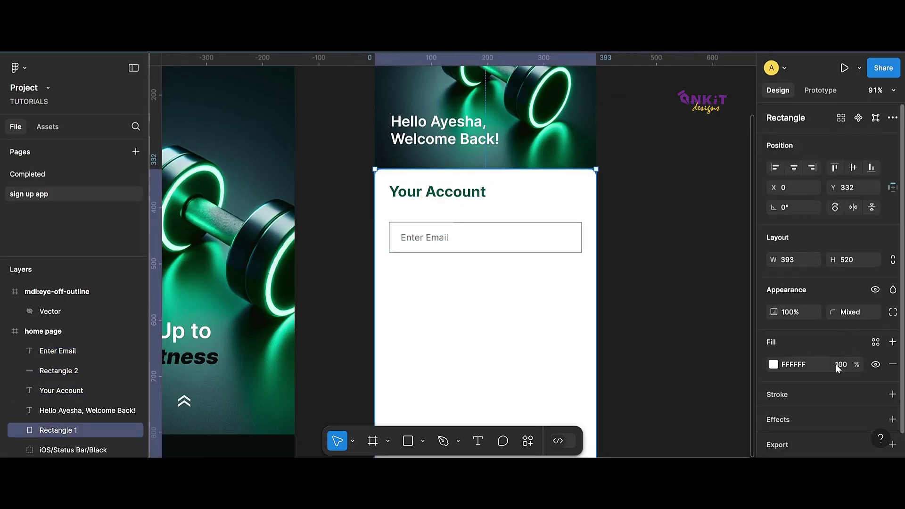
scroll(842, 317, down, 1)
click(893, 287)
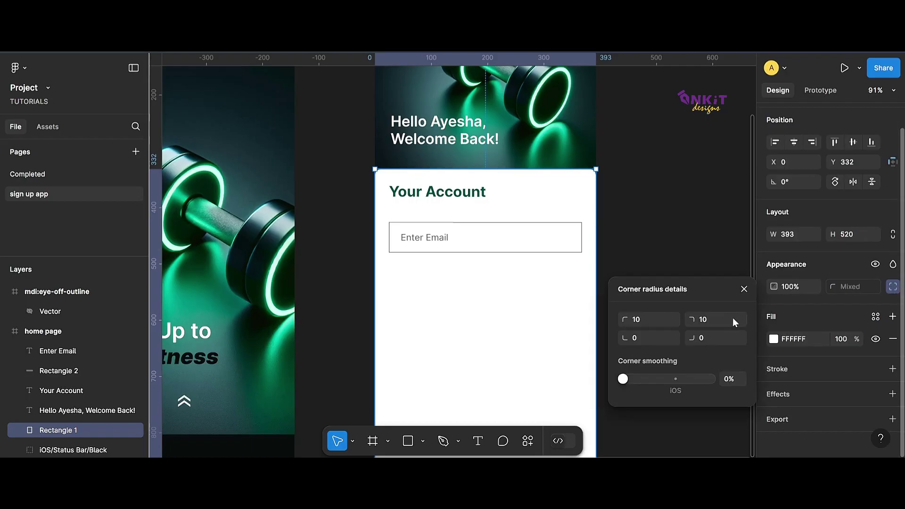
click(669, 248)
click(583, 236)
click(857, 313)
text(1)
key(Return)
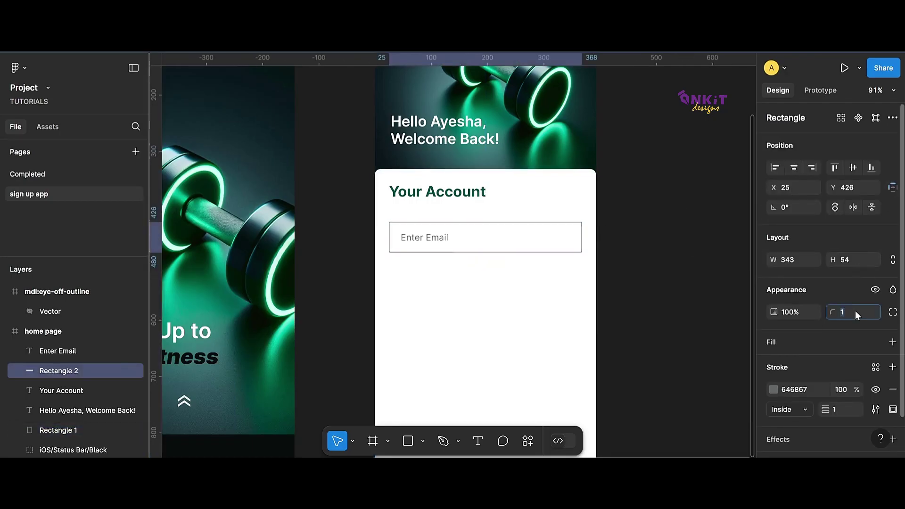
click(687, 277)
Step: Show the 5-column layout grid on the login frame again
scroll(693, 284, down, 3)
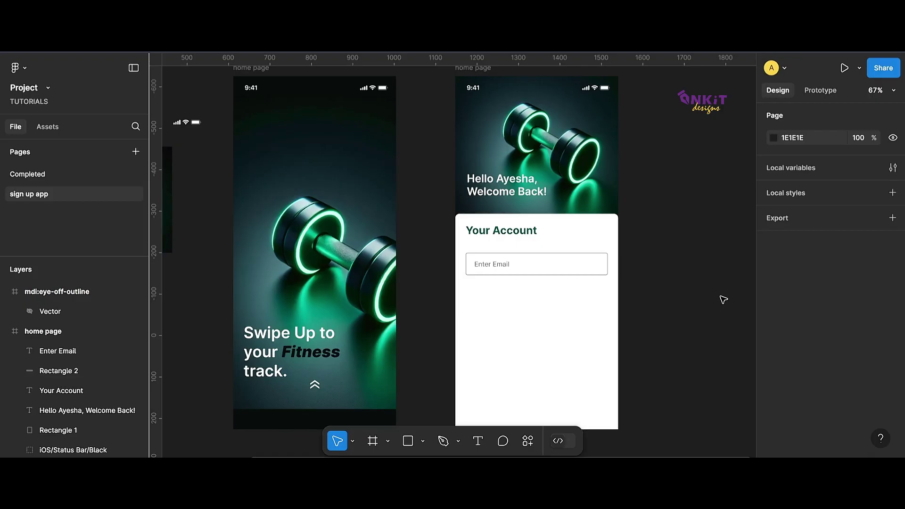
click(473, 68)
scroll(475, 74, up, 1)
click(873, 388)
click(660, 323)
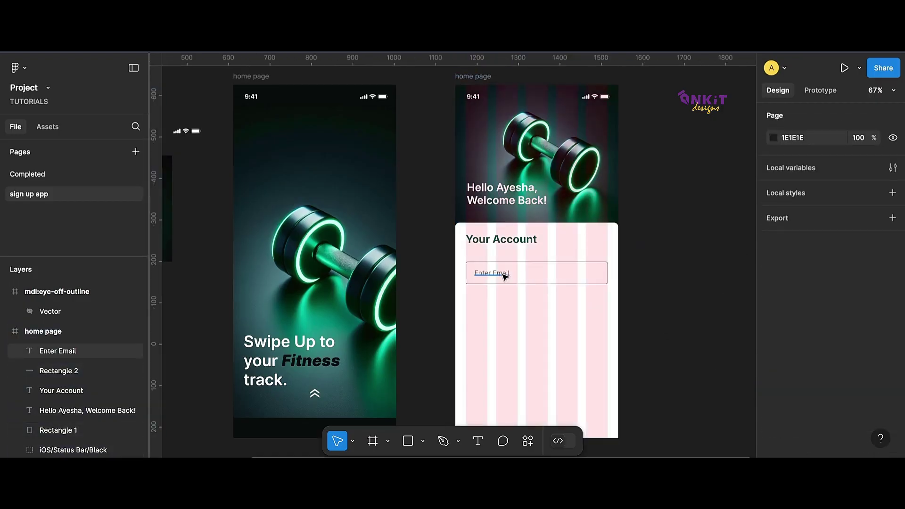
Step: Duplicate the "Enter Email" text and its field rectangle directly below the original
click(504, 277)
shift+click(572, 284)
drag(571, 283, 572, 306)
scroll(549, 305, up, 5)
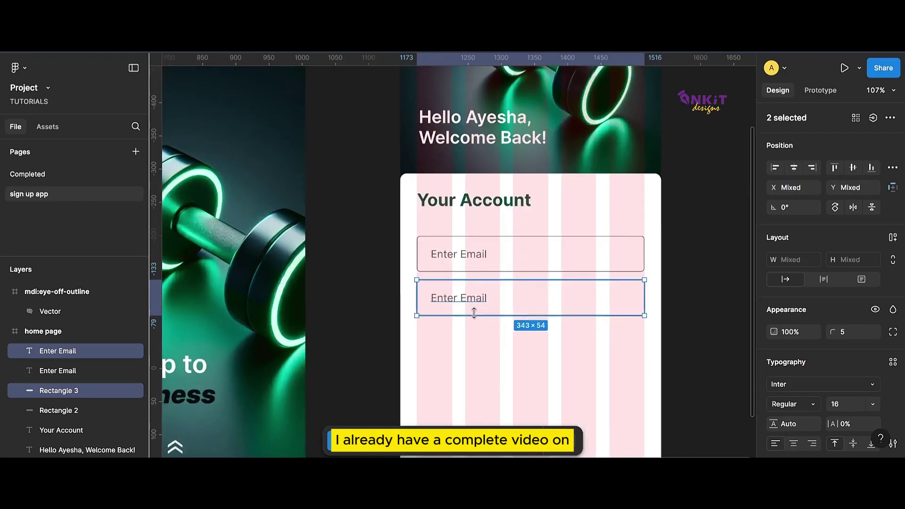
Step: Change the placeholder text in the duplicated field to "Enter Password"
click(489, 294)
double_click(489, 295)
key(Caps_Lock)
text(Password)
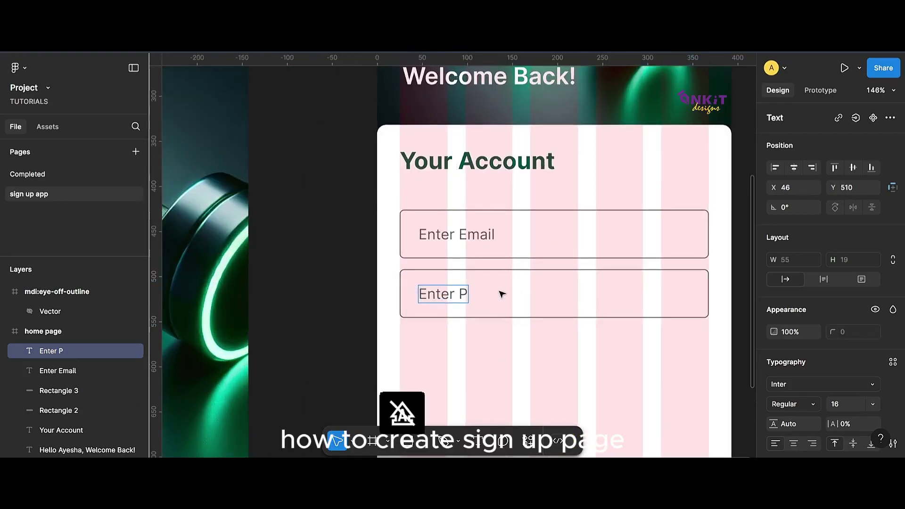
key(Escape)
scroll(697, 337, down, 5)
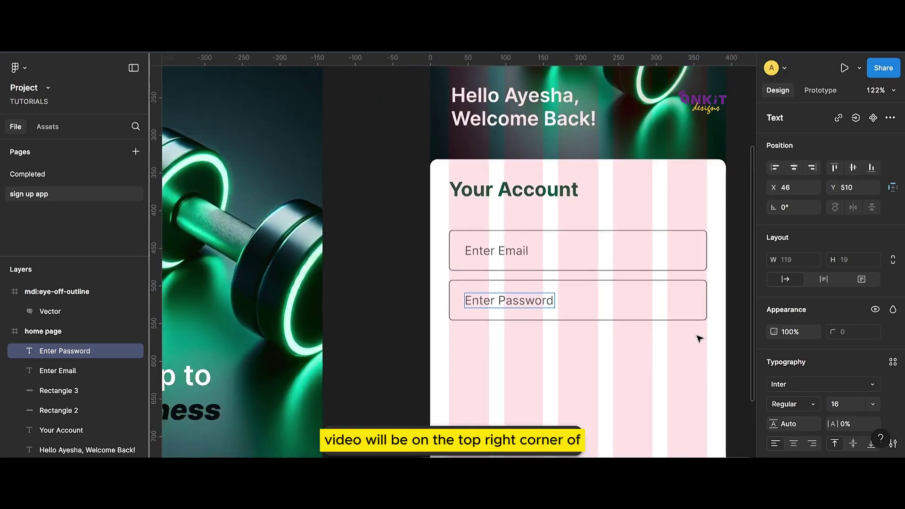
Step: Place the eye-off icon at the right end of the password field and recolour it to grey 565A59
drag(172, 272, 697, 294)
scroll(767, 372, down, 1)
click(773, 339)
click(697, 401)
click(537, 332)
Step: Select the eye-off icon in the password field and lock its aspect ratio
click(694, 296)
click(892, 260)
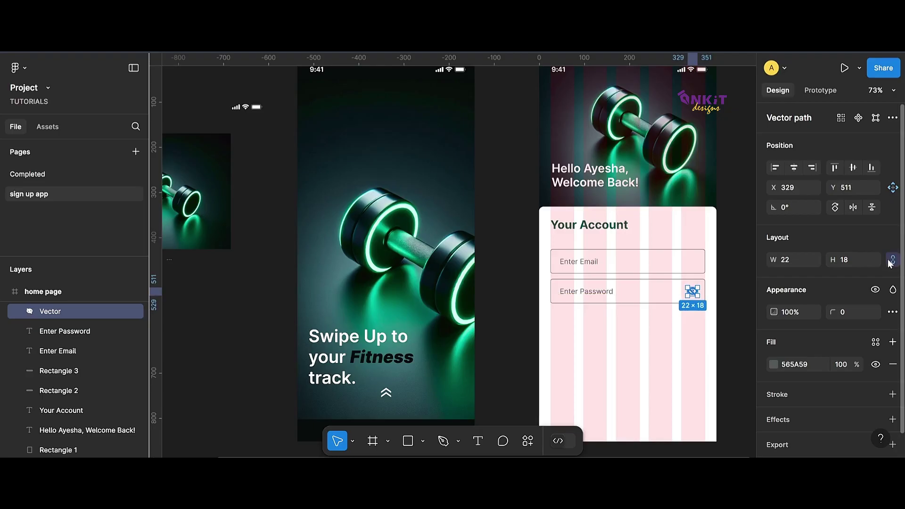
click(789, 260)
click(748, 287)
Step: Duplicate the "Enter Password" text below the password field, reword it to "Forgot my Password" and place it at X 214, Y 558
scroll(638, 363, up, 3)
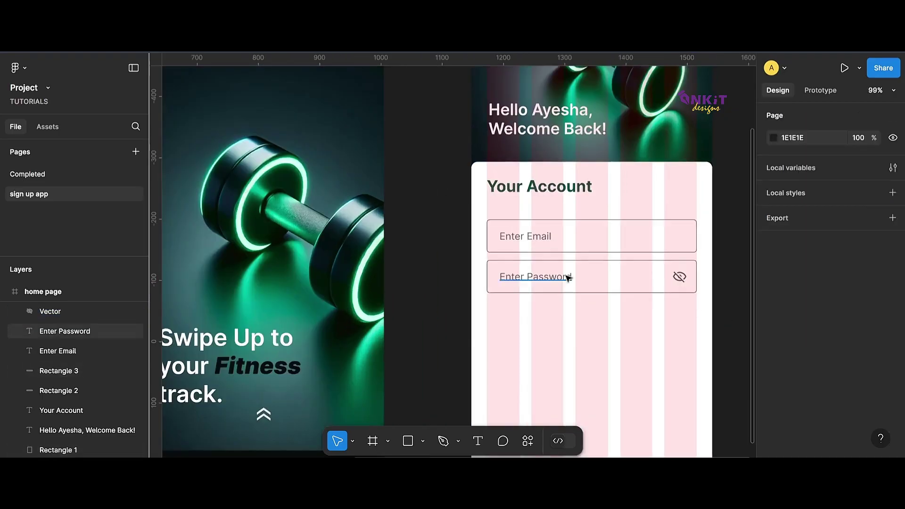
click(561, 281)
drag(561, 281, 607, 315)
text(Forg)
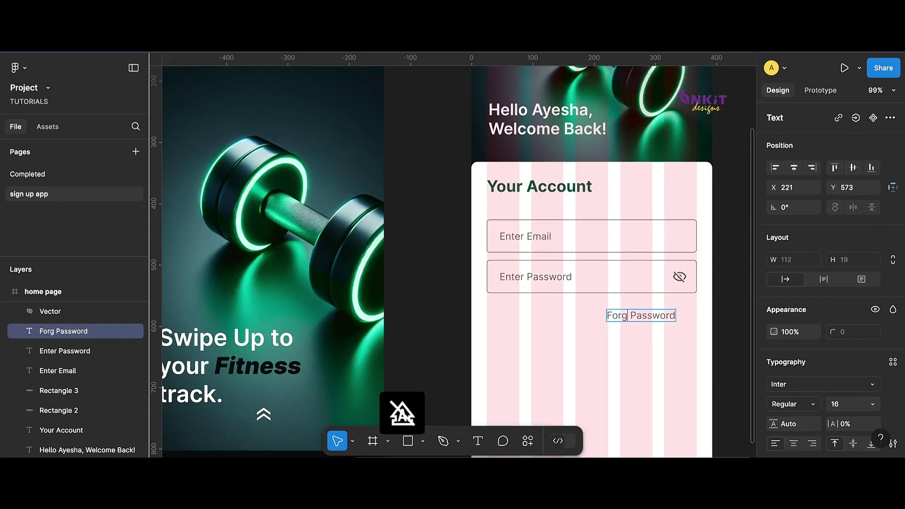
text(ot my)
key(Escape)
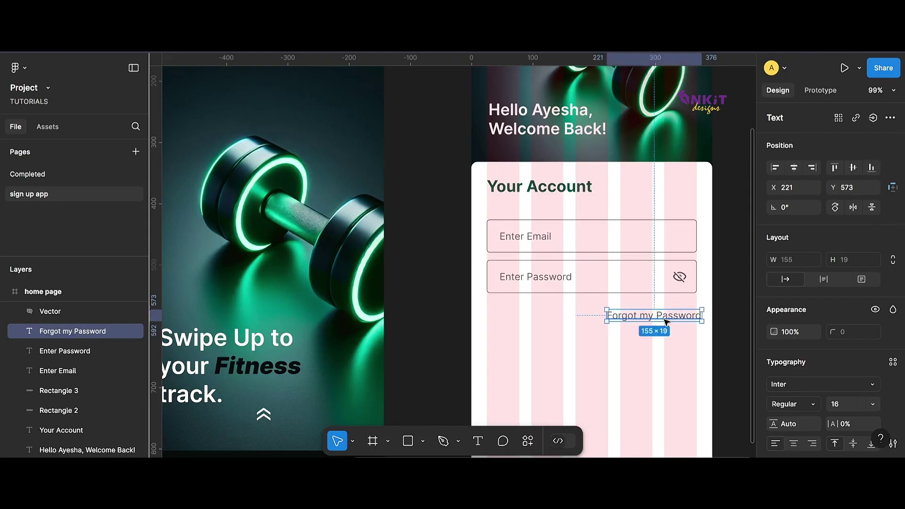
drag(666, 322, 662, 313)
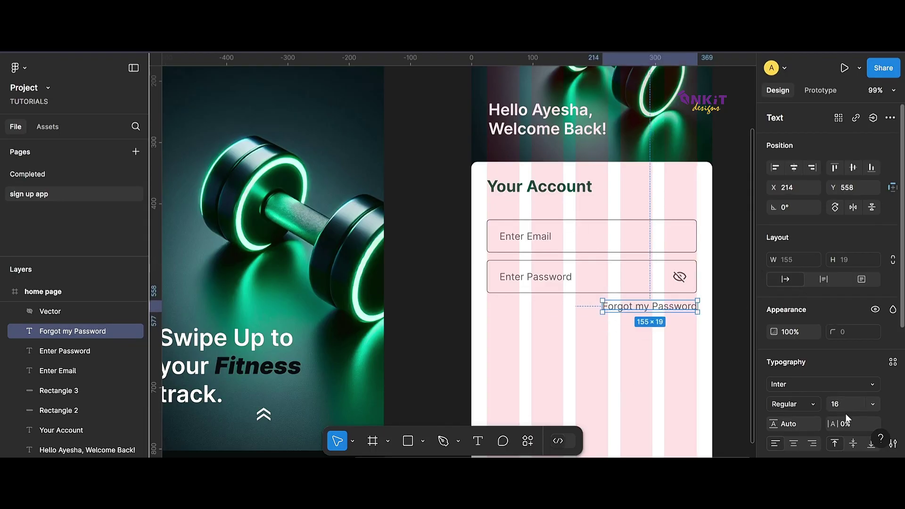
Step: Set the "Forgot my Password" text to Medium weight and font size 14
click(804, 406)
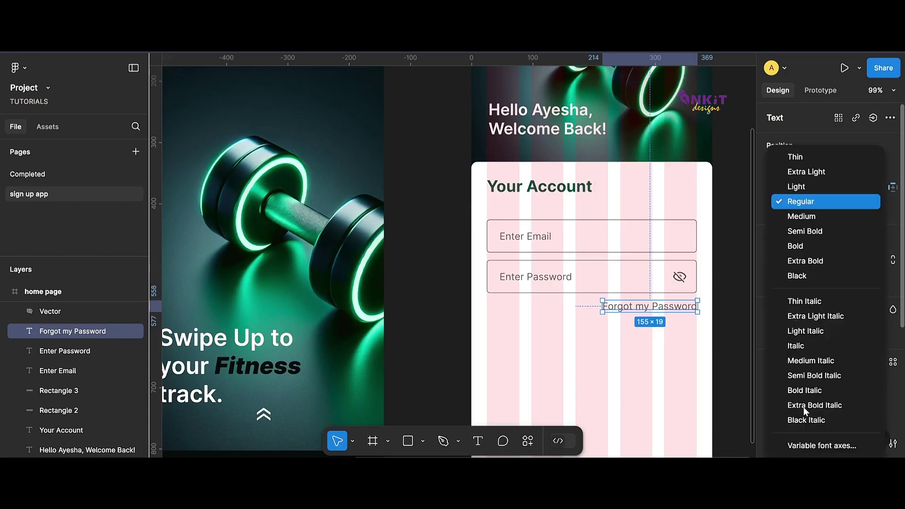
click(807, 216)
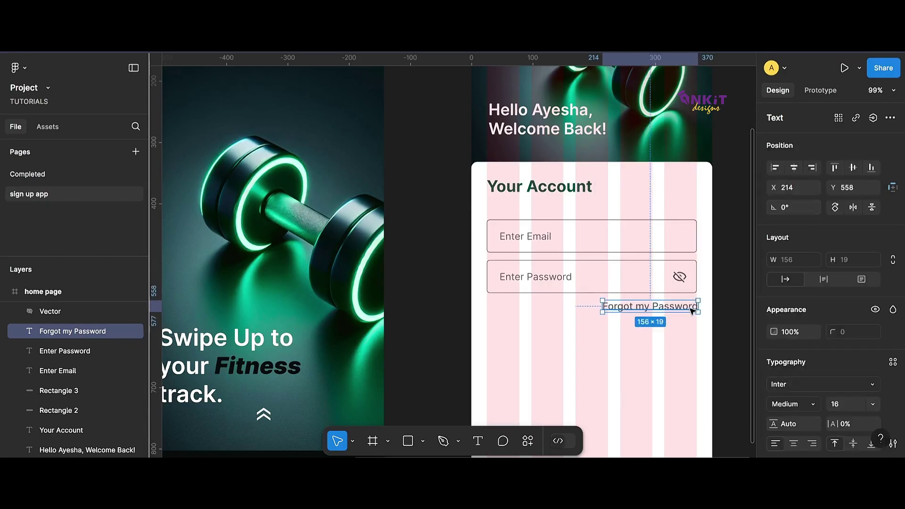
click(844, 407)
text(14)
key(Return)
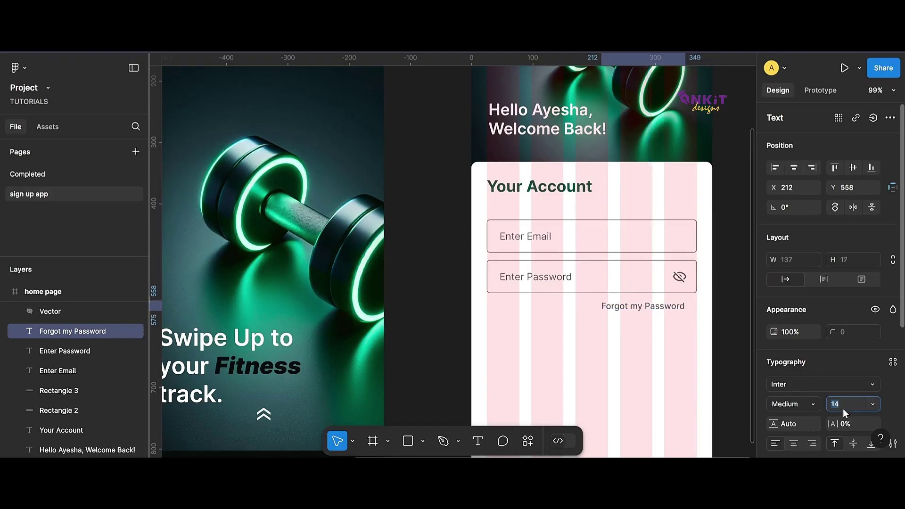
Step: Move "Forgot my Password" to X 232, Y 550 under the field's right end and set its weight to Semi Bold
drag(657, 311, 666, 304)
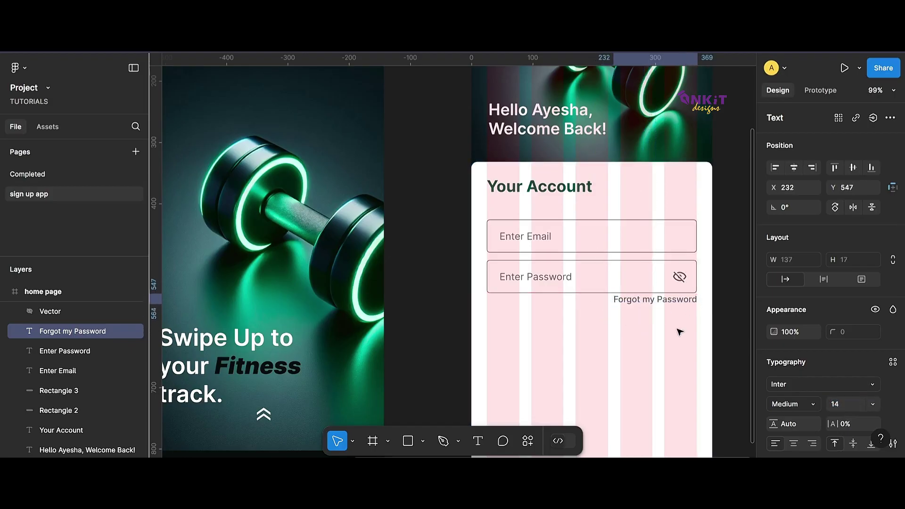
key(Down)
key(Down)
key(Down)
scroll(808, 354, down, 2)
click(808, 343)
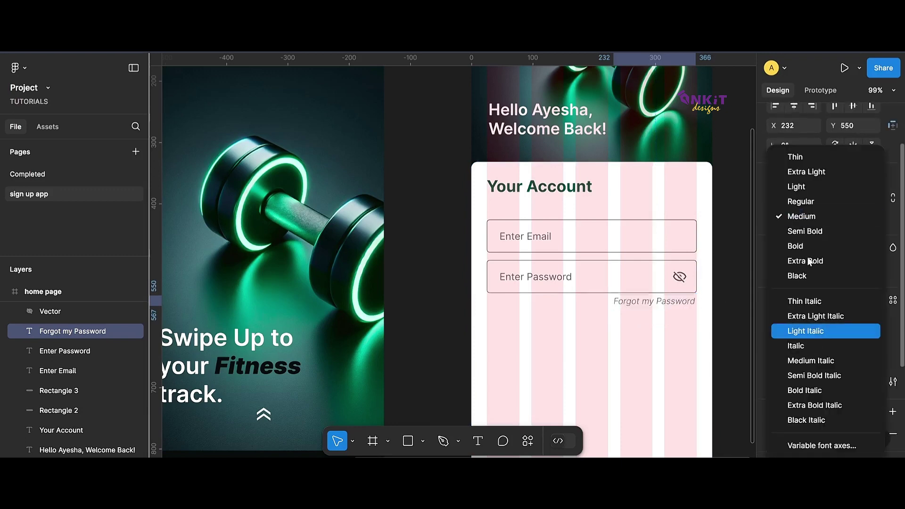
click(805, 231)
click(732, 366)
Step: Duplicate the "Enter Password" text and its 343 × 54 field rectangle into the lower part of the white panel
key(shift+1)
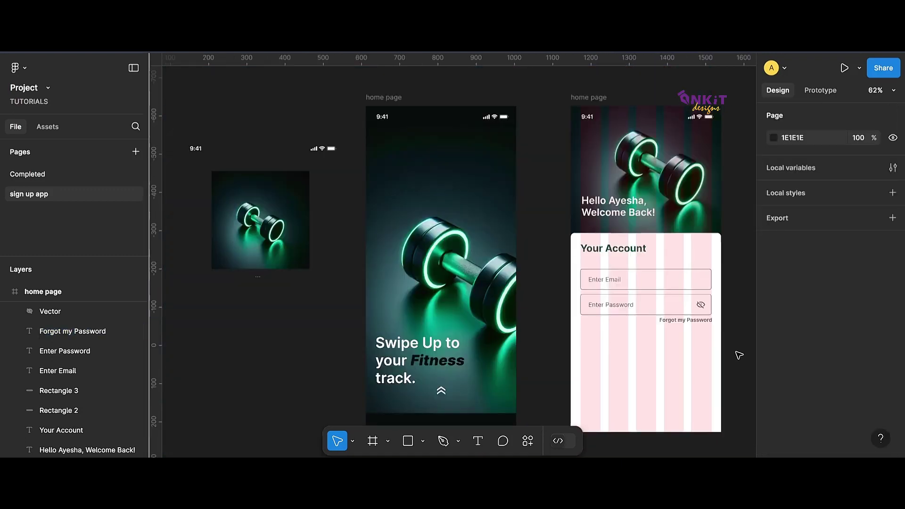
scroll(739, 356, down, 1)
scroll(387, 291, up, 3)
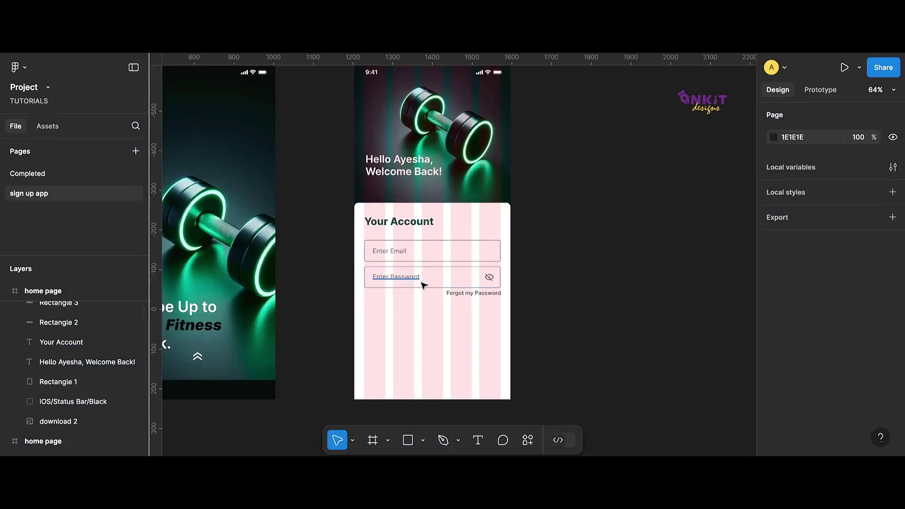
click(421, 283)
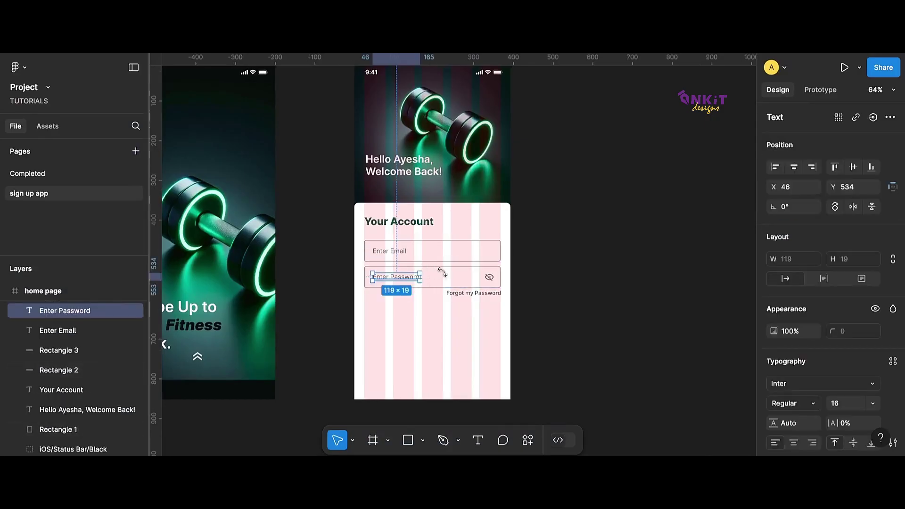
shift+click(482, 282)
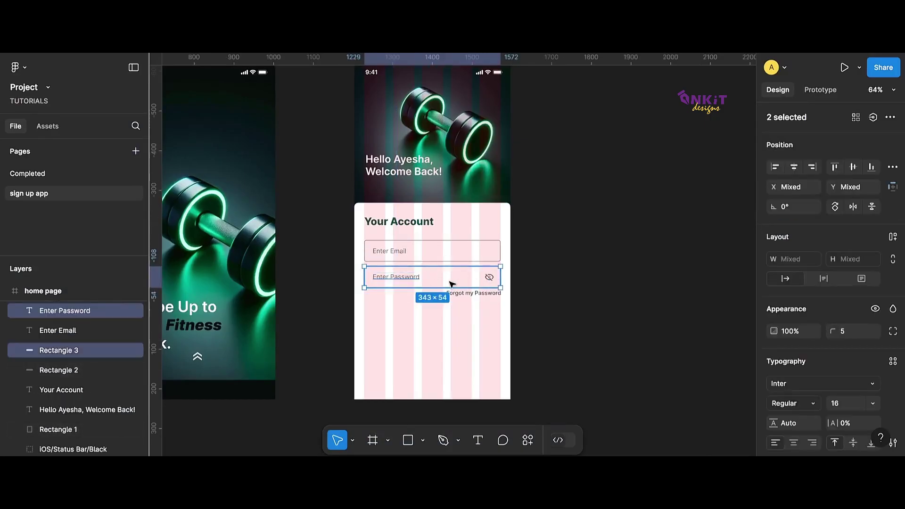
drag(448, 279, 452, 349)
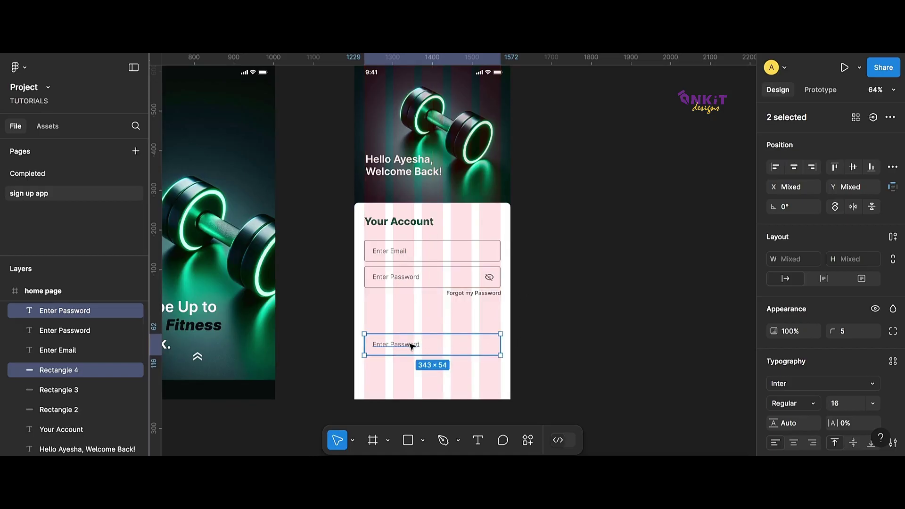
drag(411, 346, 411, 339)
Step: Select the original password field with its text, eye icon and "Forgot my Password", and move them down about 12 px
scroll(462, 307, up, 1)
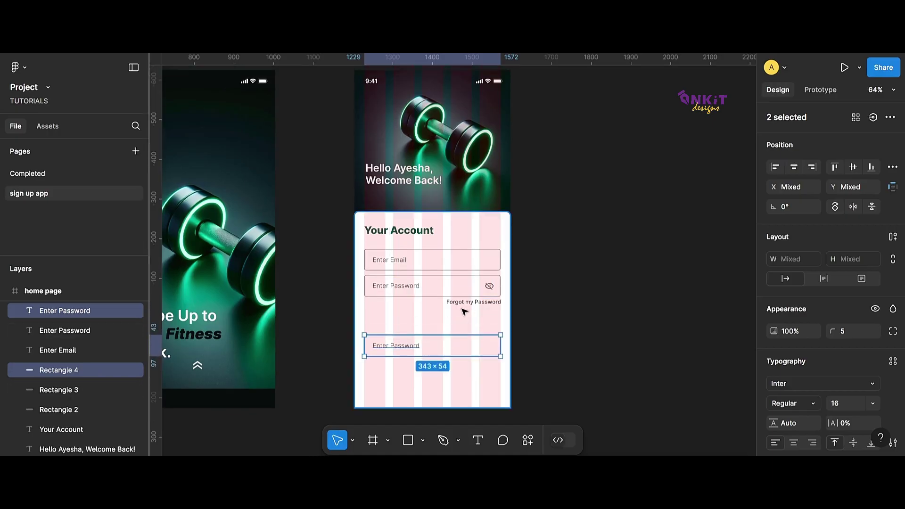
click(471, 293)
shift+click(407, 291)
shift+click(462, 286)
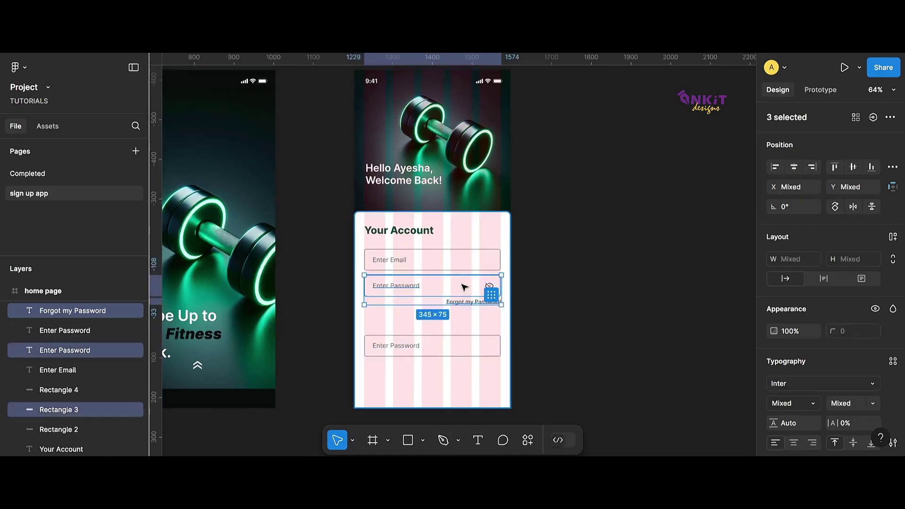
shift+click(489, 286)
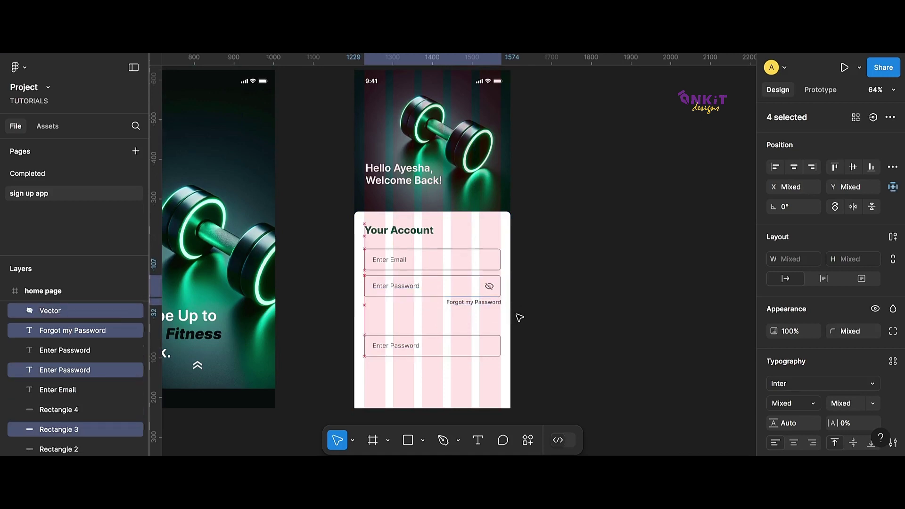
key(shift+Down)
key(Down)
key(Down)
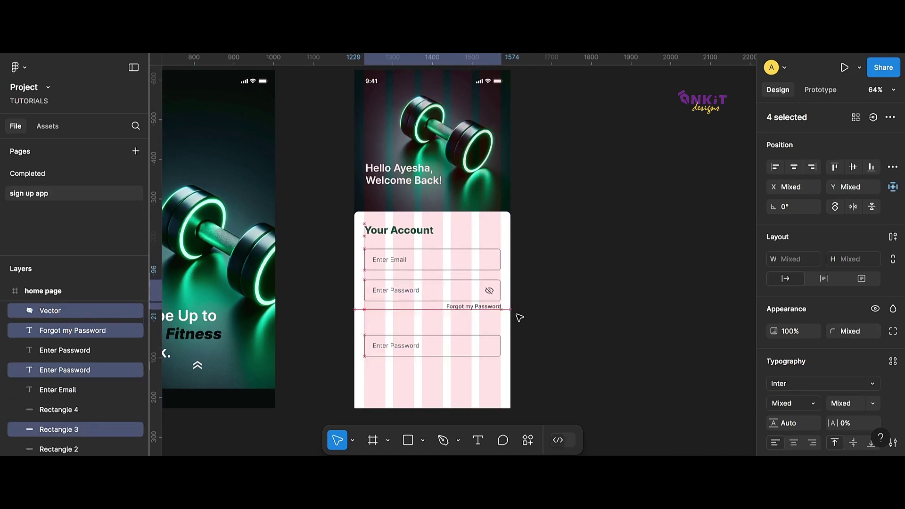
key(alt)
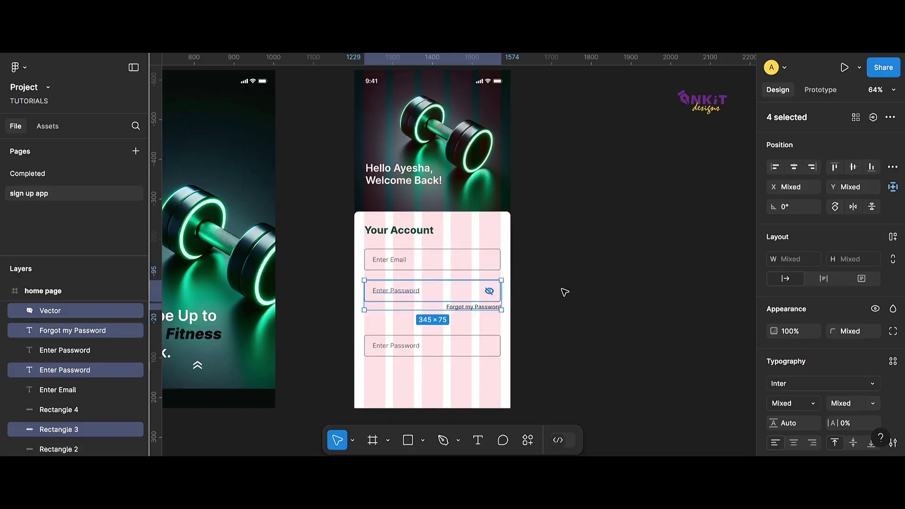
Step: Move the email field with its text down 4 px and the "Your Account" heading down to Y 391
click(385, 260)
shift+click(443, 250)
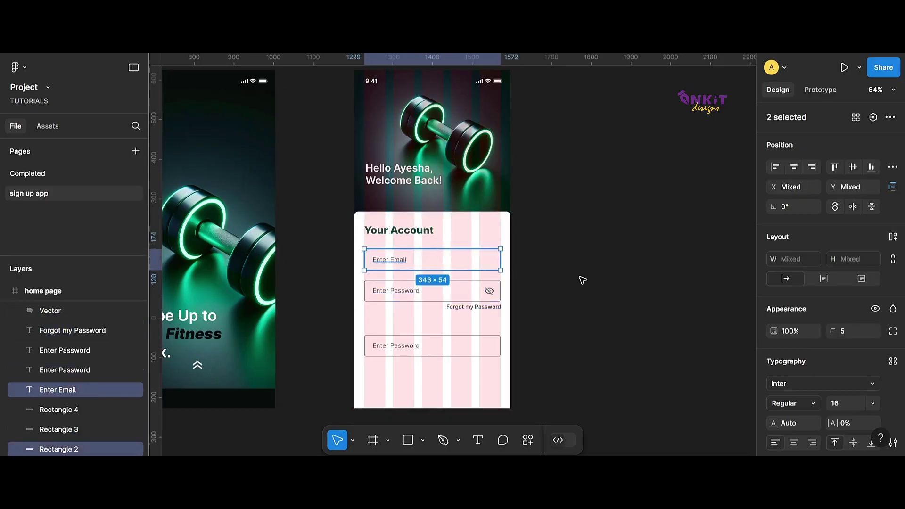
click(582, 281)
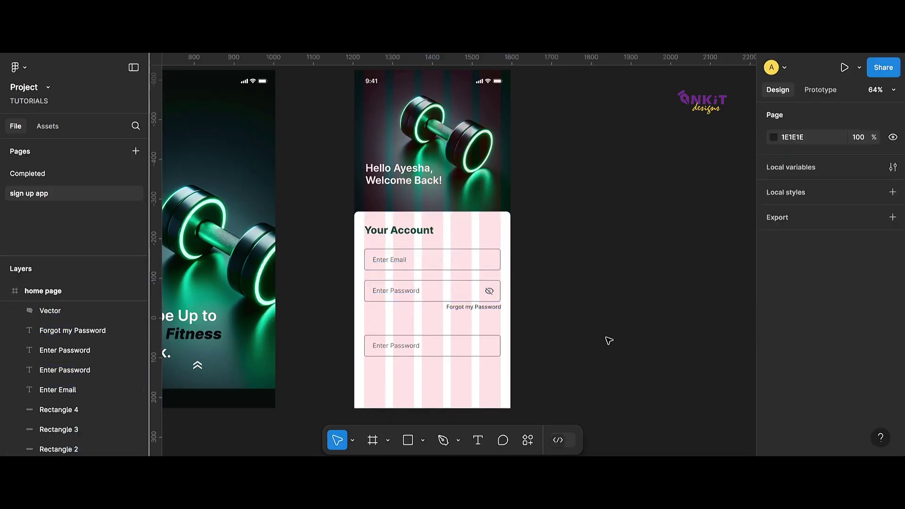
click(397, 263)
shift+click(398, 264)
key(Down)
key(Down)
key(Down)
key(Down)
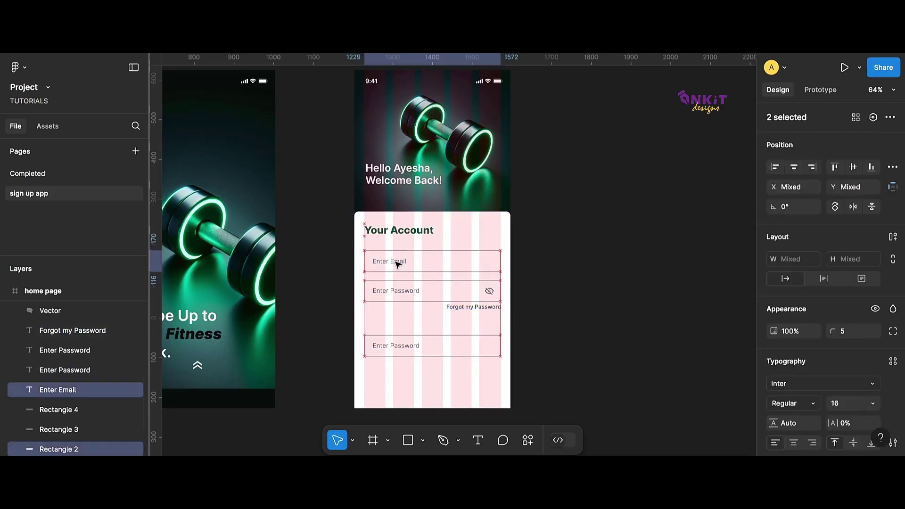
click(399, 231)
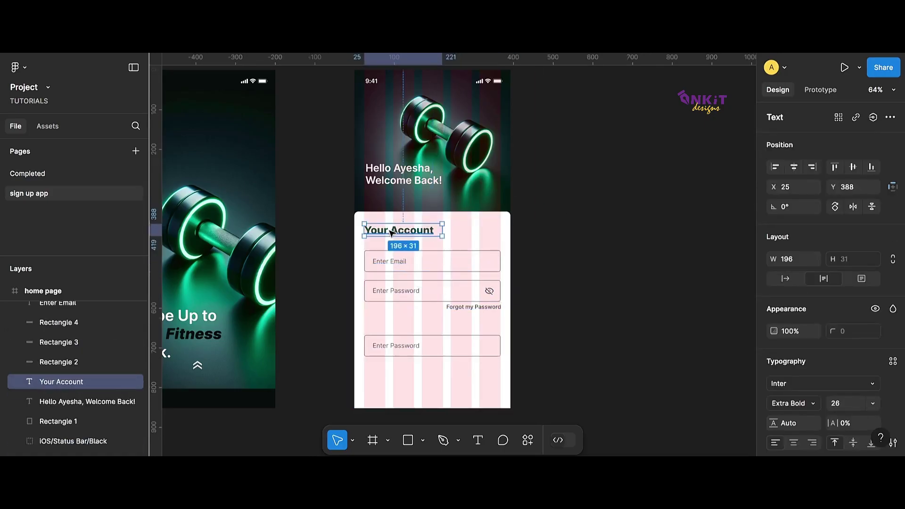
click(581, 260)
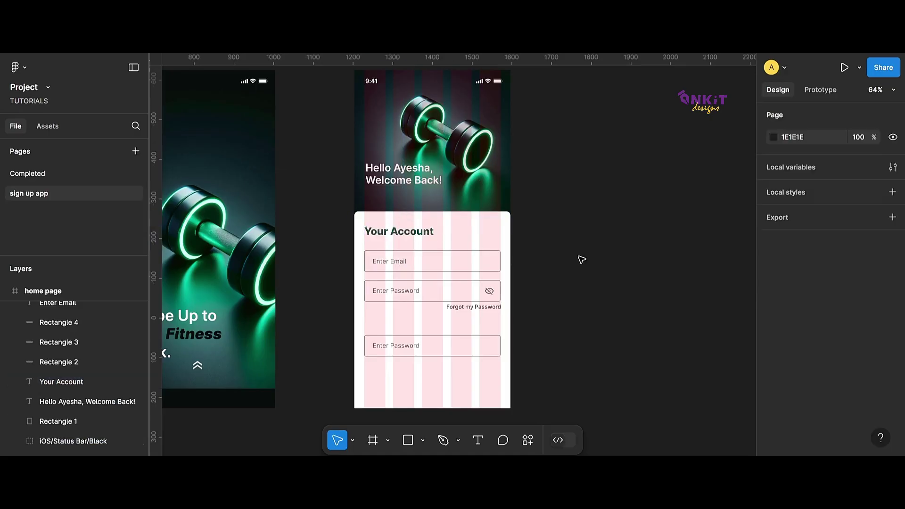
Step: Add a D9D9D9 fill to the lowest field rectangle and remove its stroke
click(445, 354)
scroll(834, 329, down, 1)
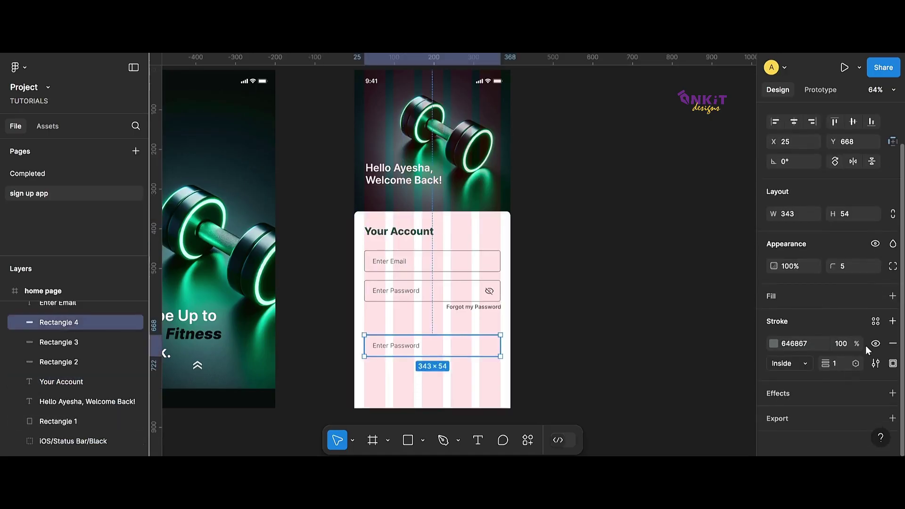
click(892, 296)
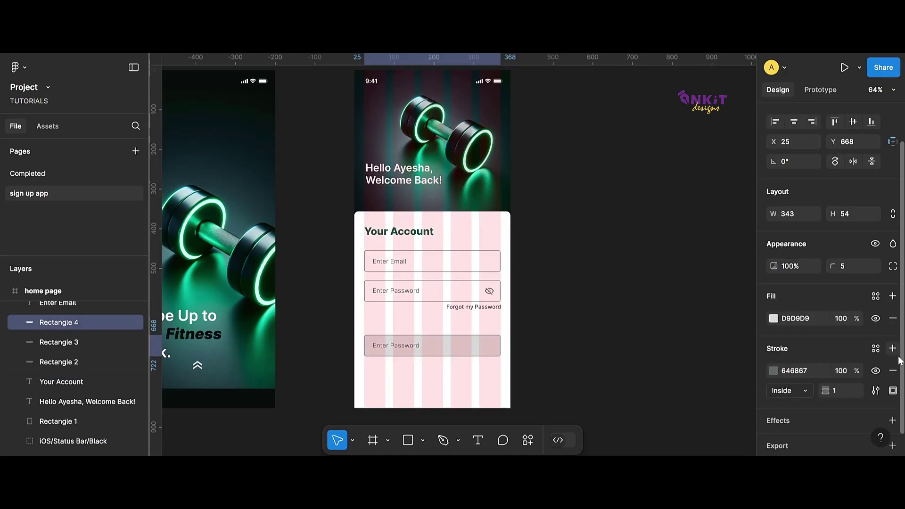
Step: Replace the text in the filled rectangle with "Login" and centre it there at X 176, Y 685
click(392, 347)
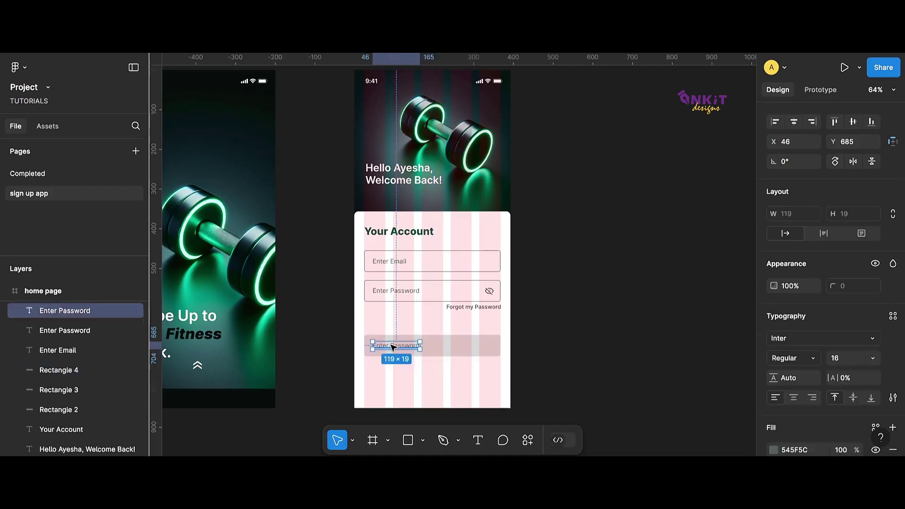
drag(393, 347, 434, 347)
double_click(434, 347)
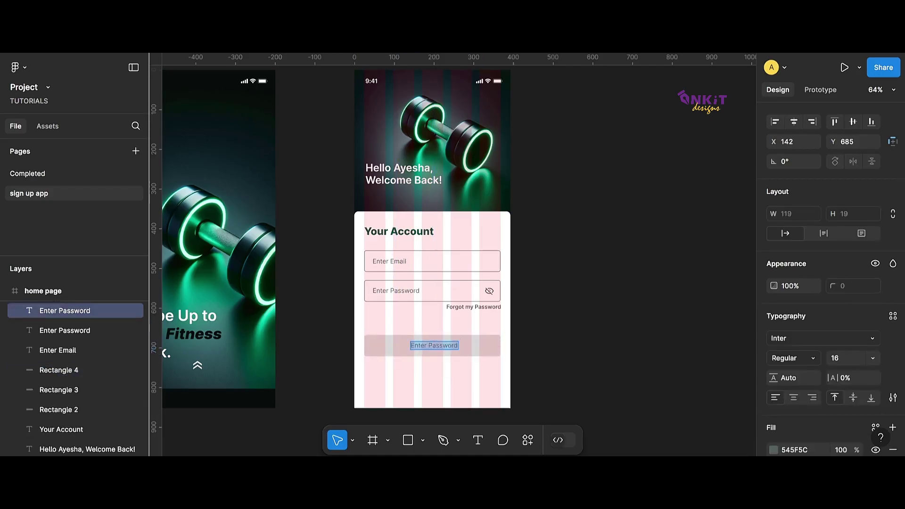
text(Login)
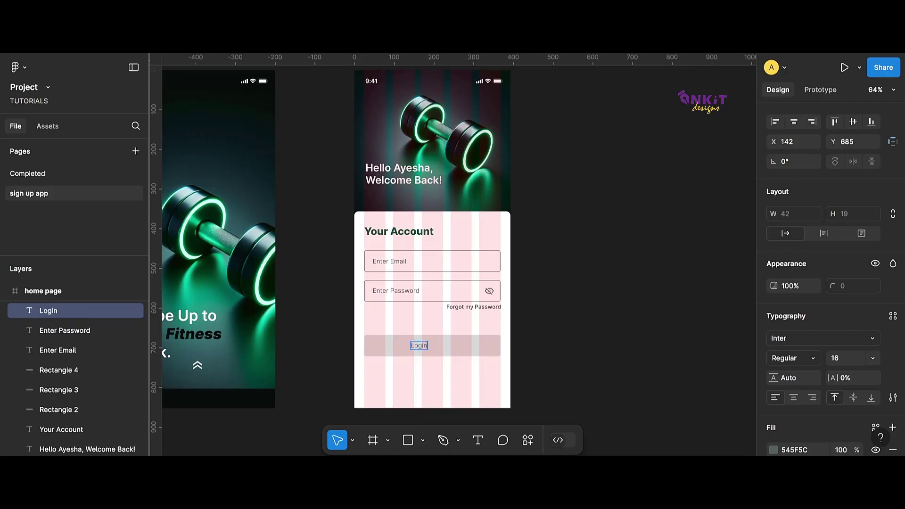
drag(418, 346, 432, 347)
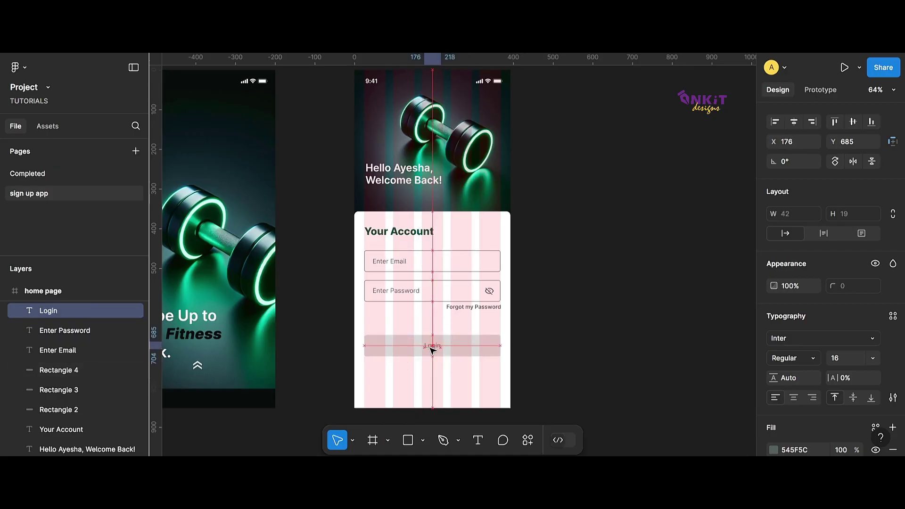
Step: Set the "Login" text to font size 22 and Bold weight
key(Up)
key(Up)
key(Up)
key(Up)
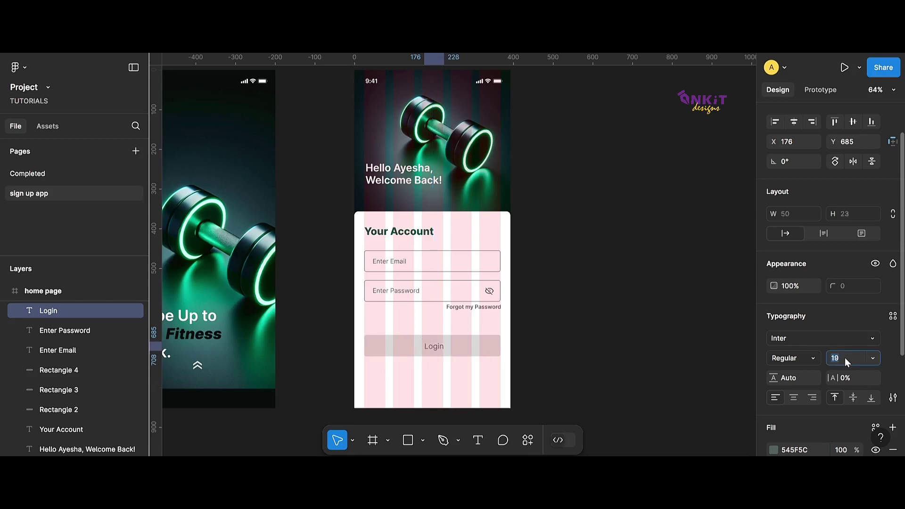
key(Up)
key(Up)
key(Up)
key(Up)
key(Up)
key(Down)
key(Down)
key(Down)
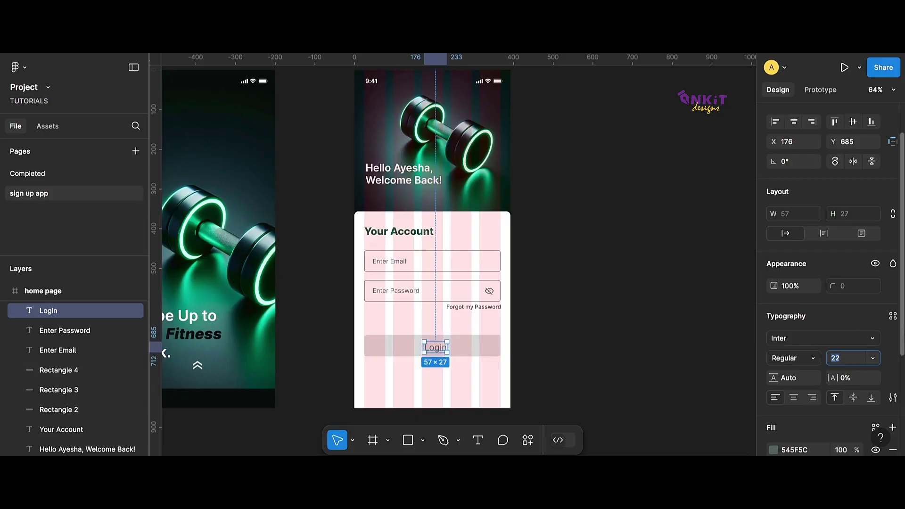
click(806, 357)
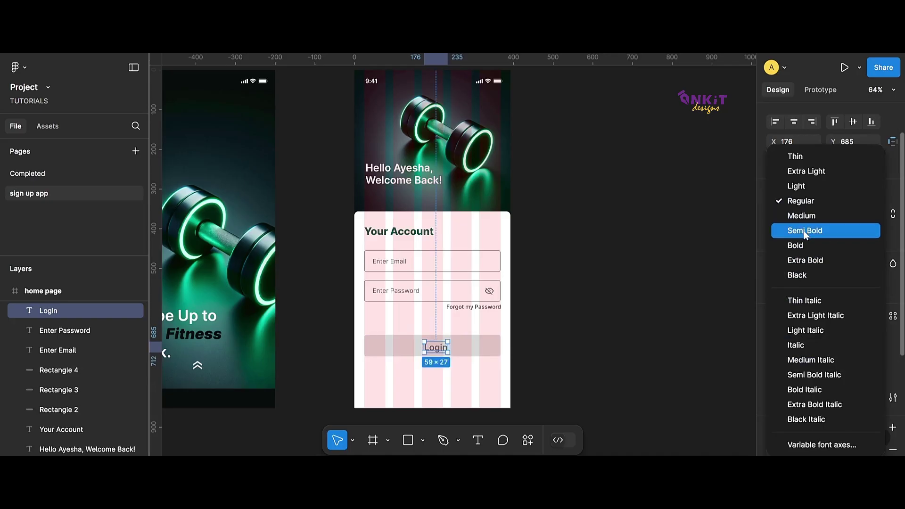
click(806, 245)
Step: Recentre "Login" in its rectangle at X 168, Y 682 and set its weight to Medium
click(397, 233)
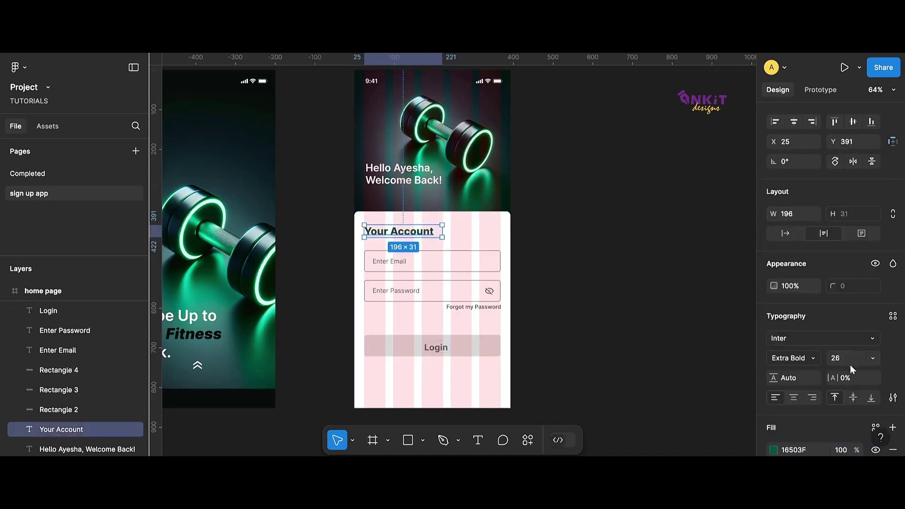
drag(437, 347, 436, 348)
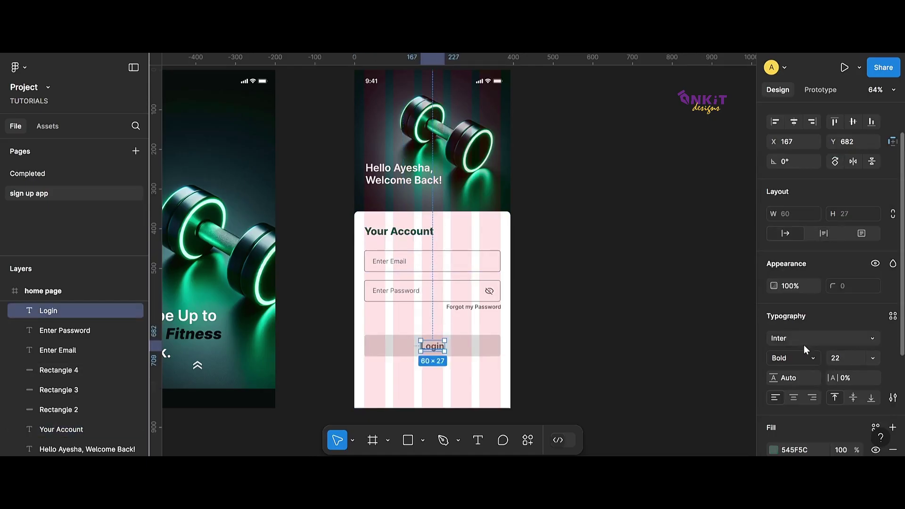
click(813, 357)
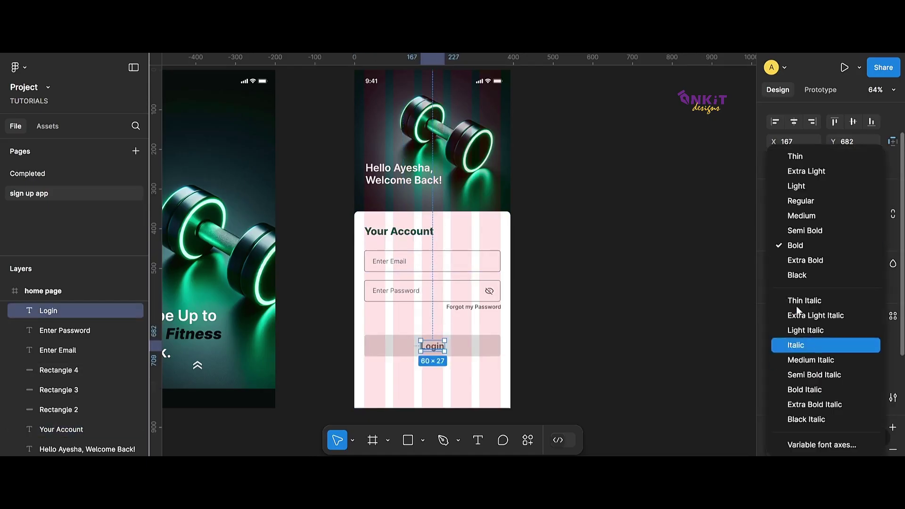
click(800, 216)
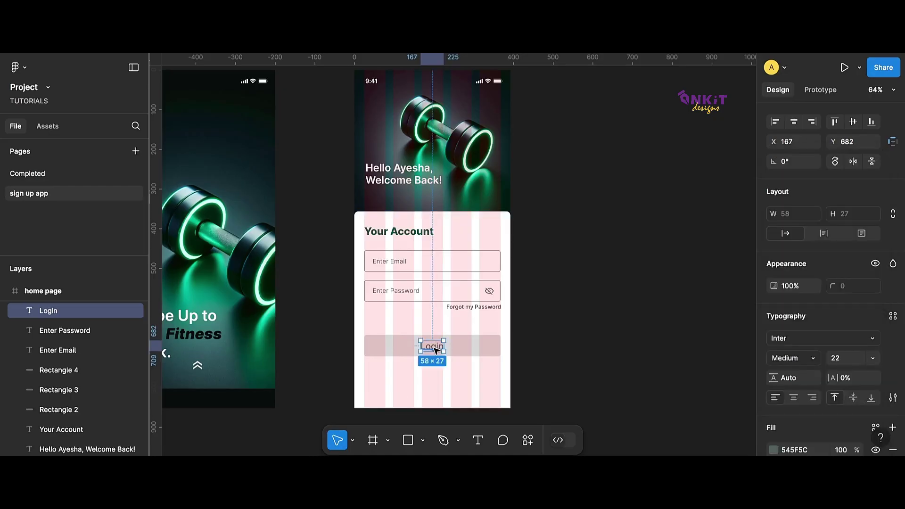
drag(435, 350, 437, 350)
Step: Change the "Login" text fill to white, FFFFFF
click(773, 449)
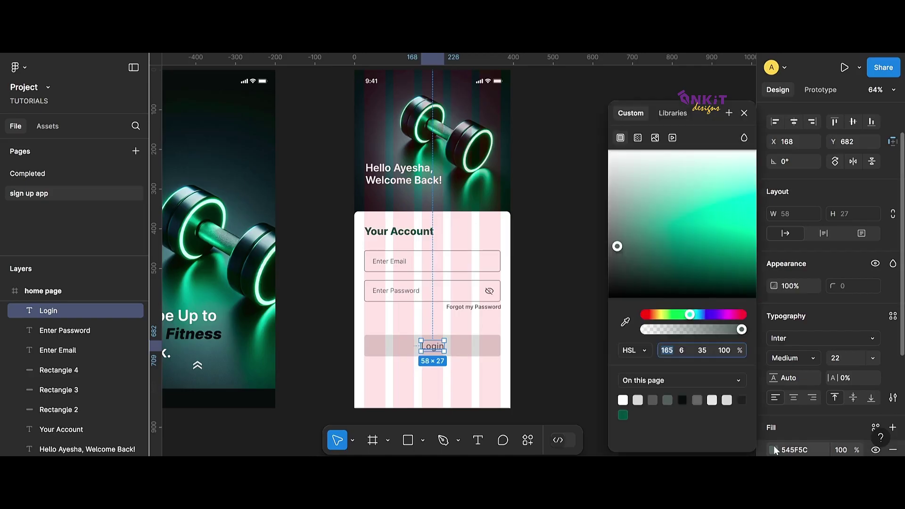
drag(619, 253, 602, 156)
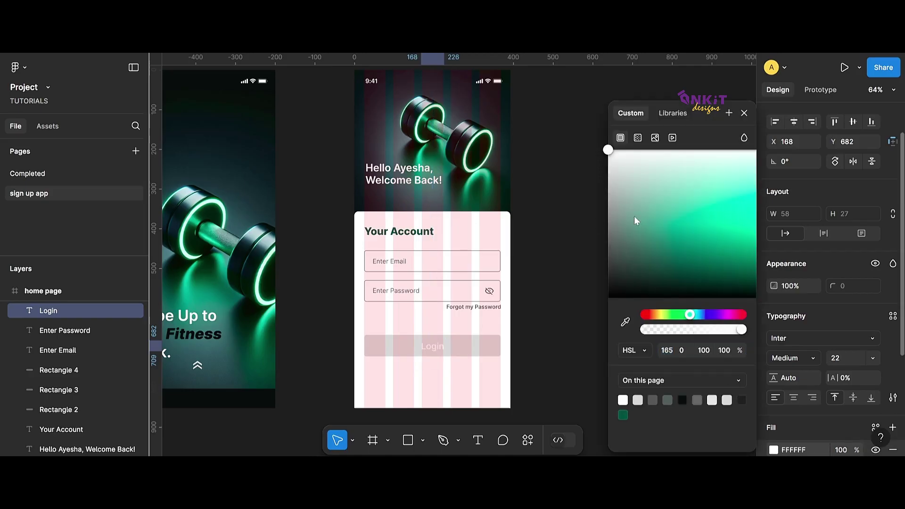
click(565, 285)
Step: Fill the rectangle behind "Login" with the page's dark green, 16503F
click(468, 347)
scroll(469, 347, down, 3)
scroll(545, 303, up, 3)
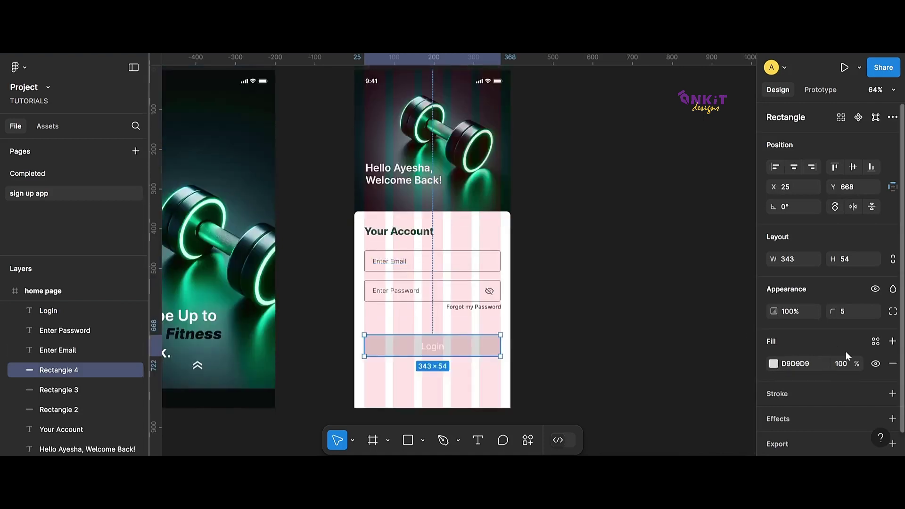
click(773, 364)
click(623, 414)
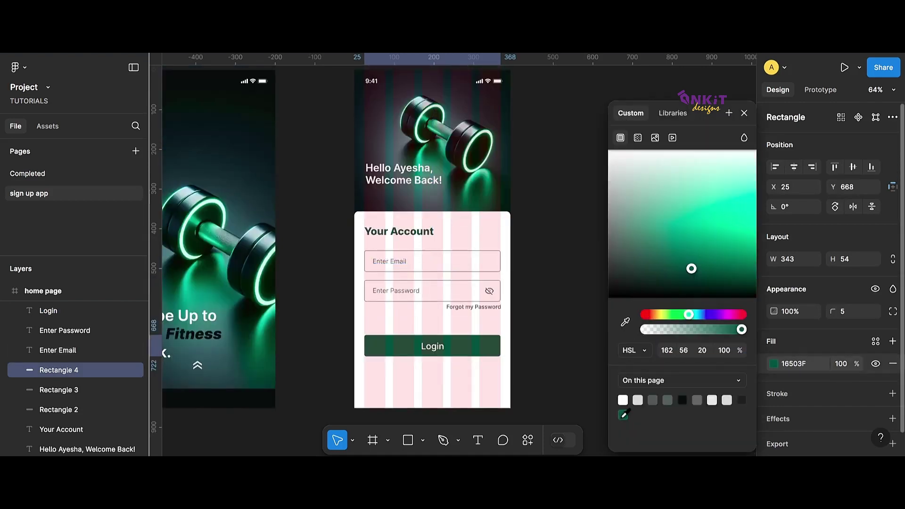
click(588, 340)
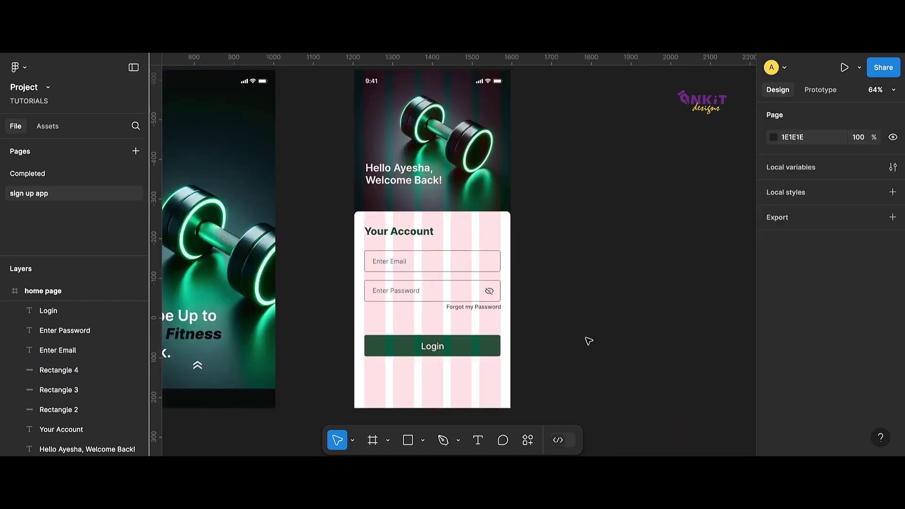
Step: Reduce the "Login" text to font size 20 and centre it again in the green button
click(437, 350)
click(842, 401)
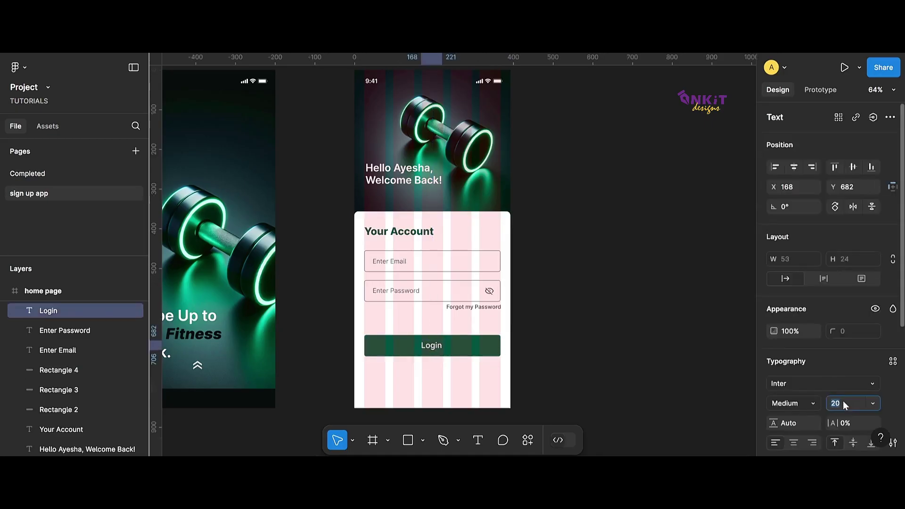
click(561, 360)
drag(428, 348, 432, 351)
click(599, 366)
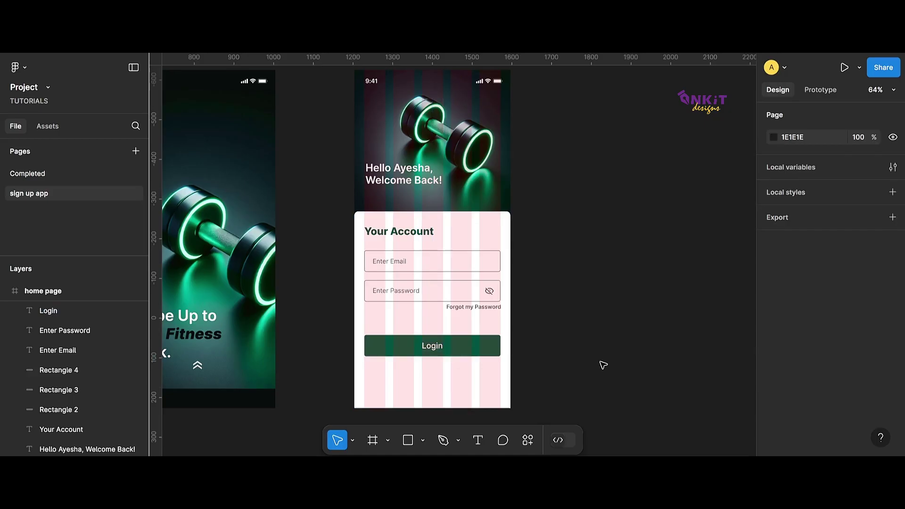
Step: Duplicate the "Enter Password" text below the Login button and reword the copy as "Don't have an account?"
click(398, 292)
drag(398, 292, 425, 374)
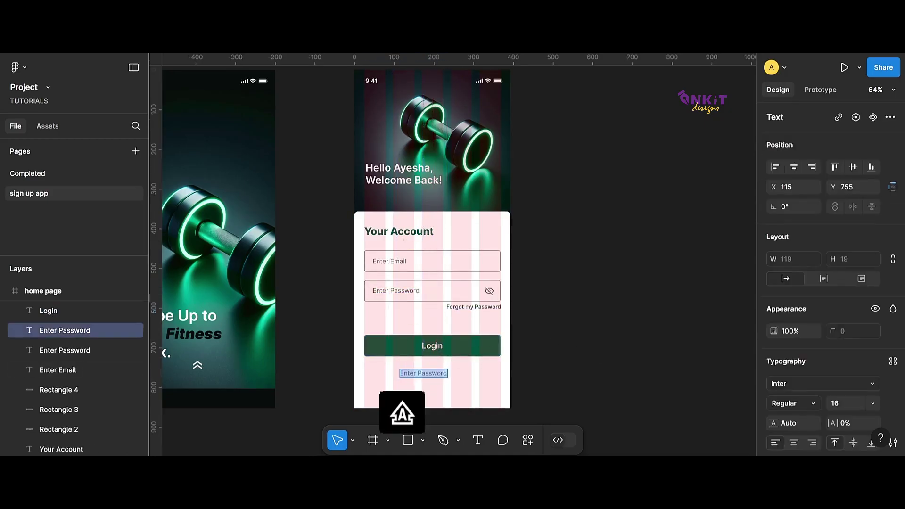
text(Don)
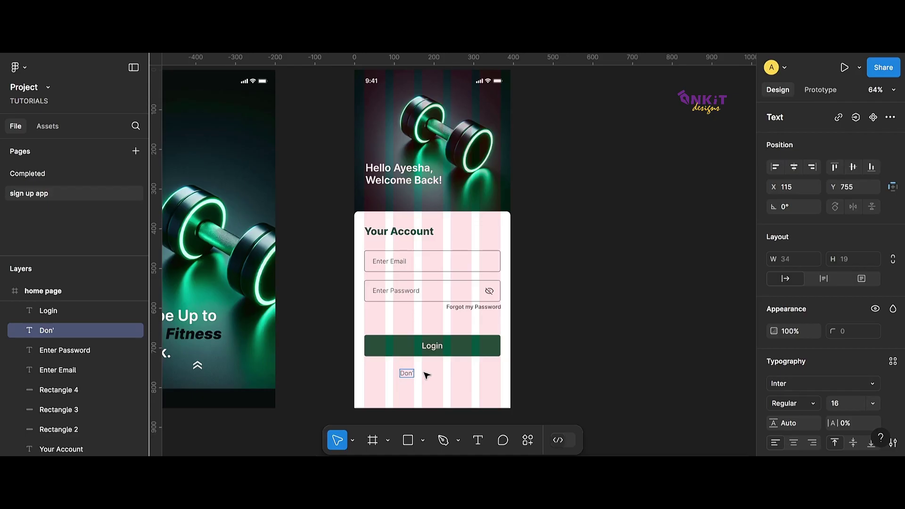
text(have an a)
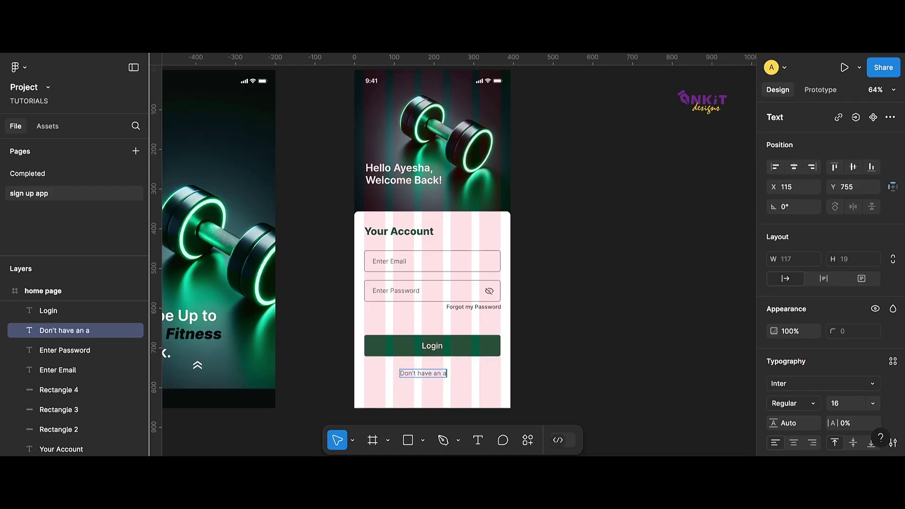
text(ccount?)
Step: Complete the new line with "Sign up" and move it to X 78, Y 735, centred beneath the Login button
key(Caps_Lock)
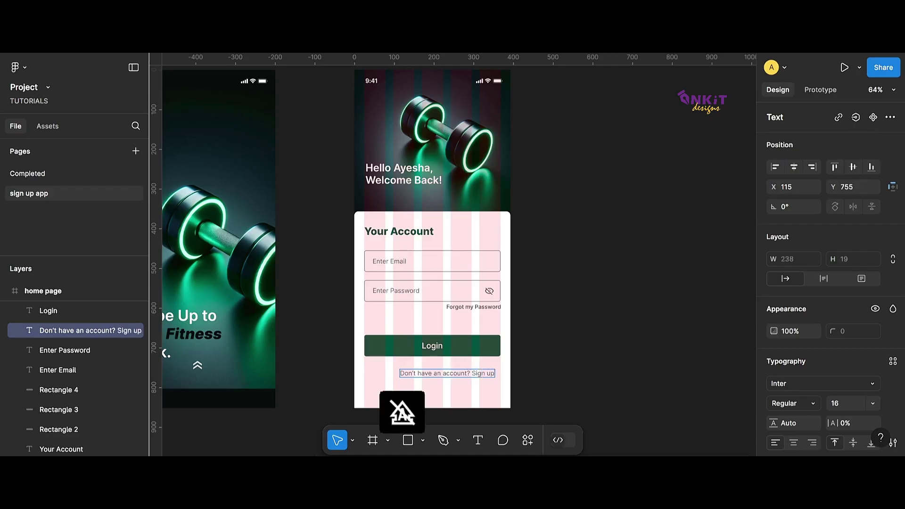
key(BackSpace)
key(BackSpace)
key(BackSpace)
text(U)
key(BackSpace)
text(UP)
key(BackSpace)
key(BackSpace)
key(Caps_Lock)
text(u)
key(Escape)
drag(464, 375, 450, 367)
Step: Make only the words "Sign up" Semi Bold and colour them with the page's dark green
click(813, 404)
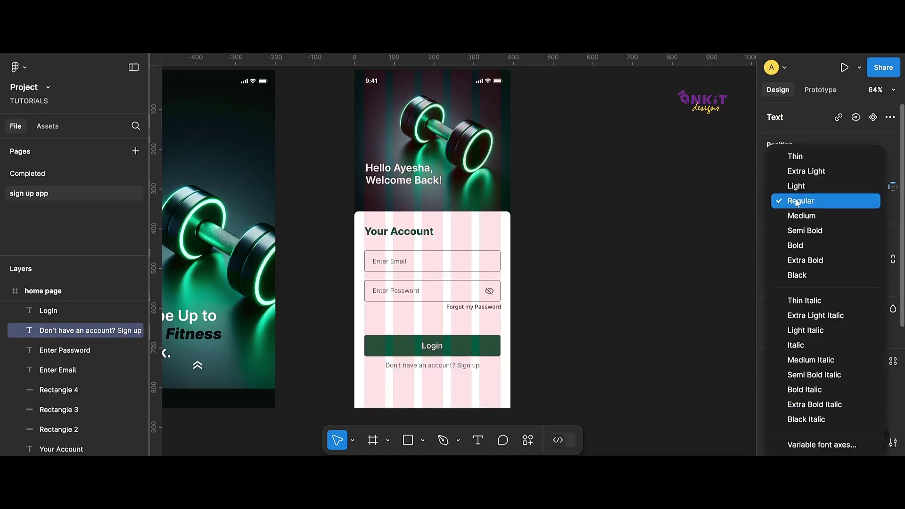
click(803, 231)
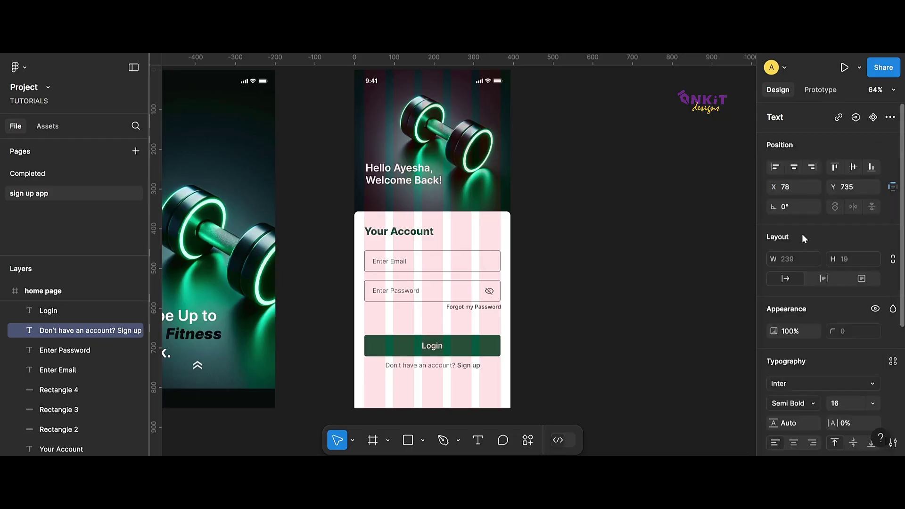
scroll(782, 329, down, 3)
click(774, 372)
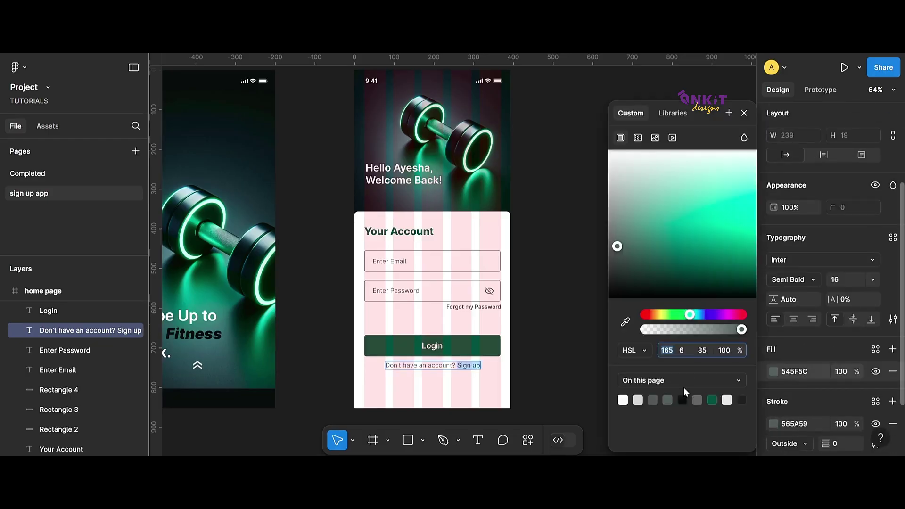
click(712, 400)
click(581, 368)
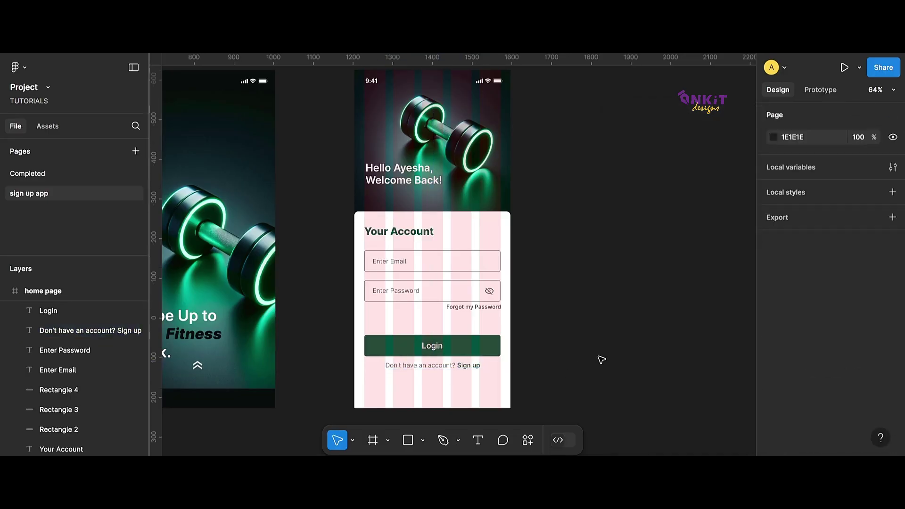
Step: Hide the column layout grid on the login screen frame
scroll(549, 269, up, 1)
scroll(527, 292, down, 1)
click(396, 89)
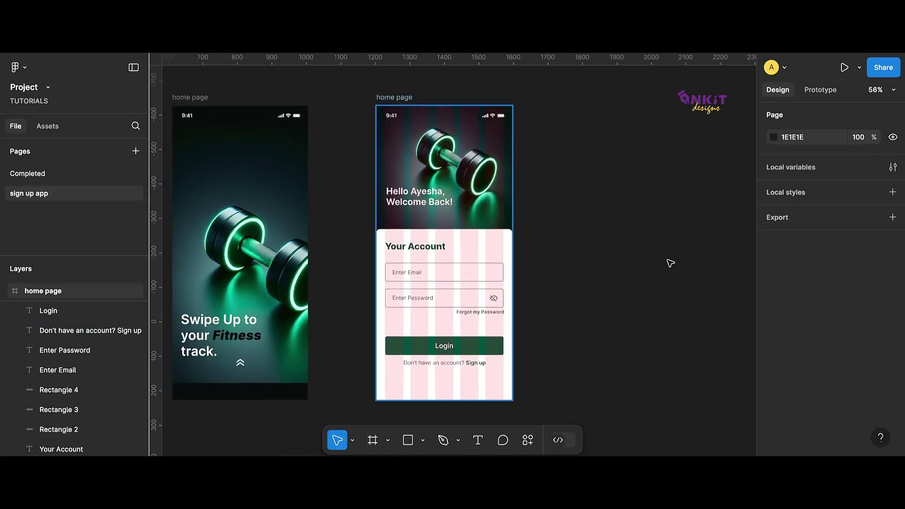
scroll(841, 444, down, 3)
click(875, 390)
click(637, 348)
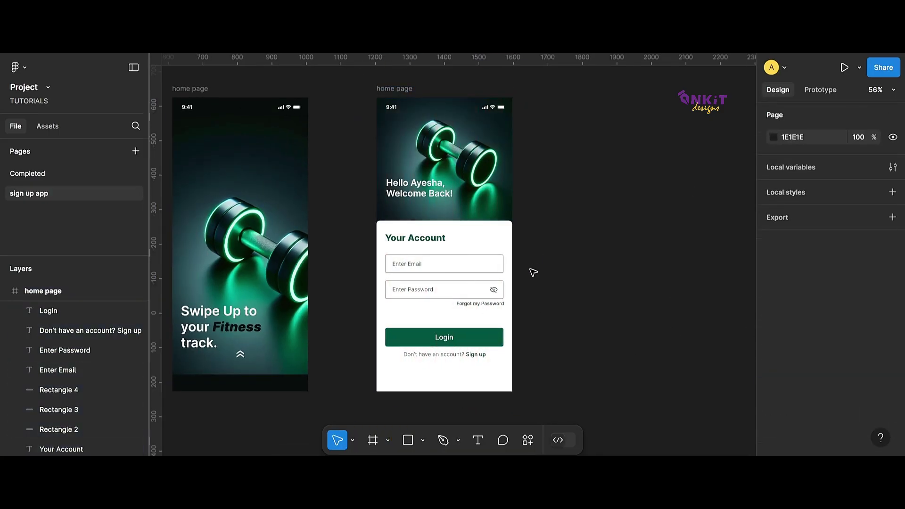
Step: Group the white login panel with everything on it and place a copy of the group over the lower part of the first home page frame
scroll(552, 284, down, 3)
drag(550, 240, 430, 359)
key(ctrl+g)
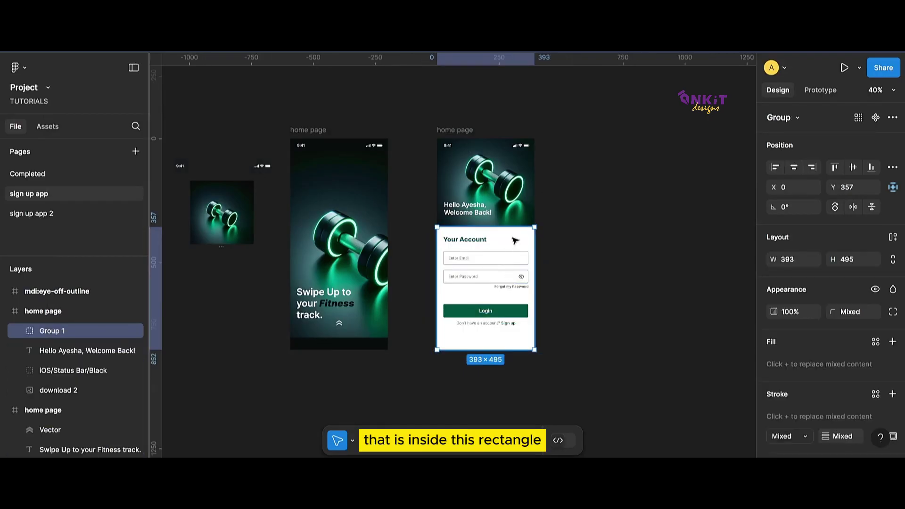
drag(488, 280, 365, 299)
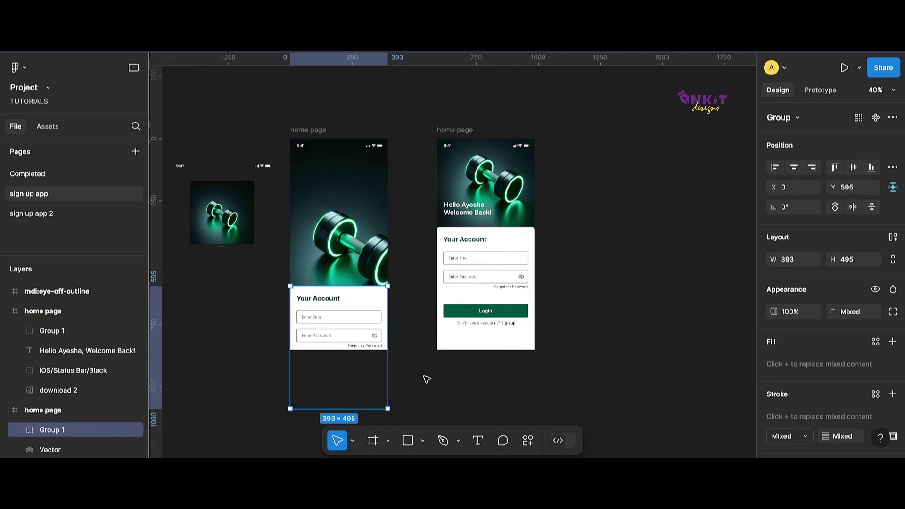
Step: Lower the copied login group in the first home page frame to Y 832, leaving only its white upper edge inside the frame
key(Down)
key(Down)
key(Down)
key(Down)
key(Down)
key(Down)
key(Down)
key(Down)
key(Down)
key(Down)
key(Down)
key(Down)
key(Down)
key(Down)
key(Down)
key(Down)
key(Down)
key(Down)
key(Down)
key(Down)
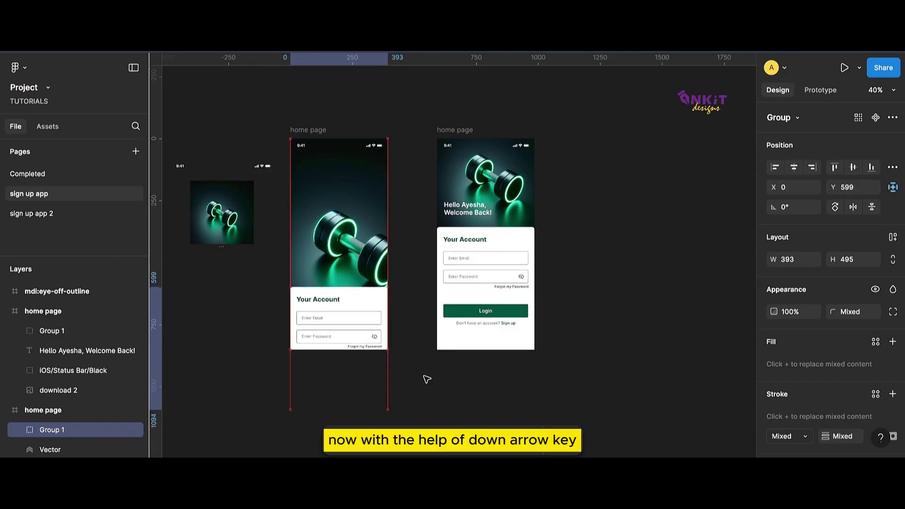
key(Down)
key(Down)
key(Down)
key(Down)
key(Down)
key(Down)
key(Down)
key(Down)
key(Down)
key(Down)
key(Down)
key(Down)
key(Down)
key(Down)
key(Down)
key(Down)
key(Down)
key(Down)
key(Down)
key(Down)
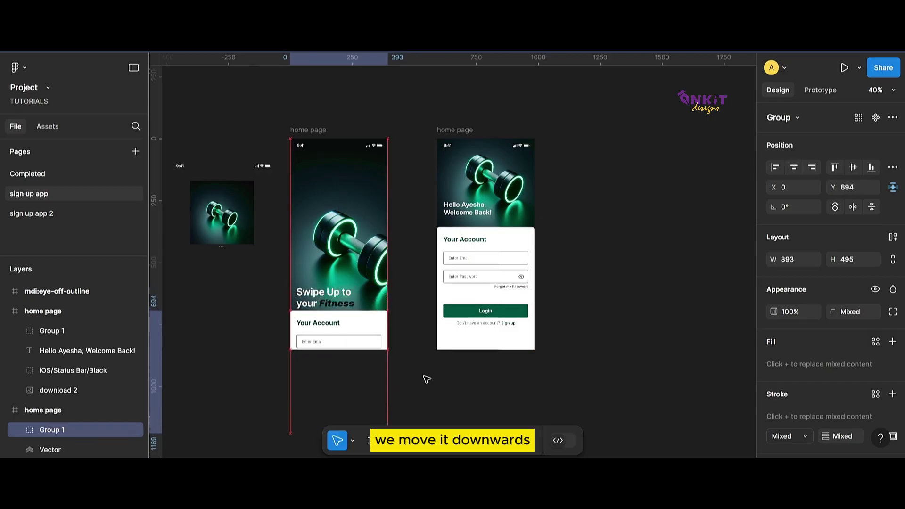
key(Down)
key(Down)
key(Down)
key(Down)
key(Down)
key(Down)
key(Down)
key(Down)
key(Down)
key(Down)
key(Down)
key(Down)
key(Down)
key(Down)
key(Down)
key(Down)
key(Down)
key(Down)
key(Down)
key(Down)
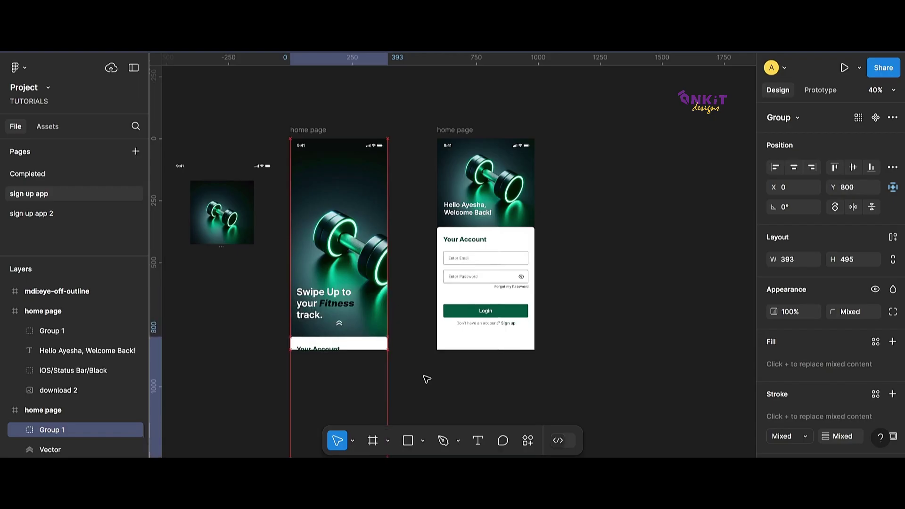
key(Down)
key(Down)
key(Down)
key(Down)
key(Down)
key(Down)
key(Down)
key(Down)
key(Down)
key(Down)
key(Down)
key(Down)
key(Down)
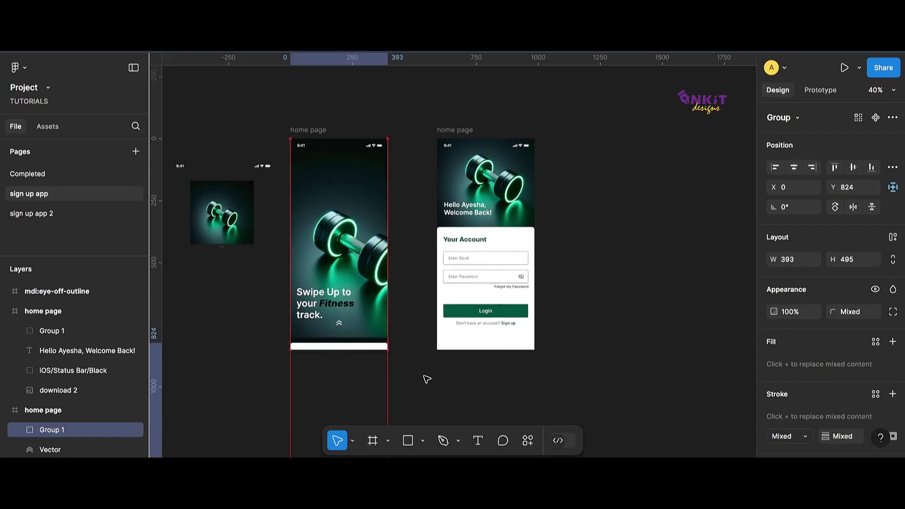
key(Up)
key(Up)
key(Up)
key(Up)
key(Up)
key(Up)
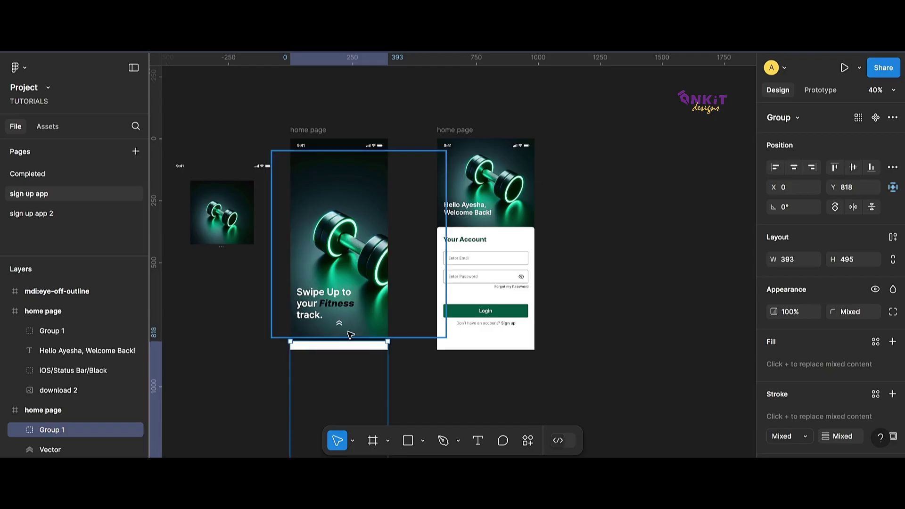
scroll(306, 353, up, 5)
key(Down)
key(Down)
key(Down)
key(Down)
key(Down)
key(Down)
key(Down)
key(Down)
key(Down)
key(Down)
key(Down)
key(Down)
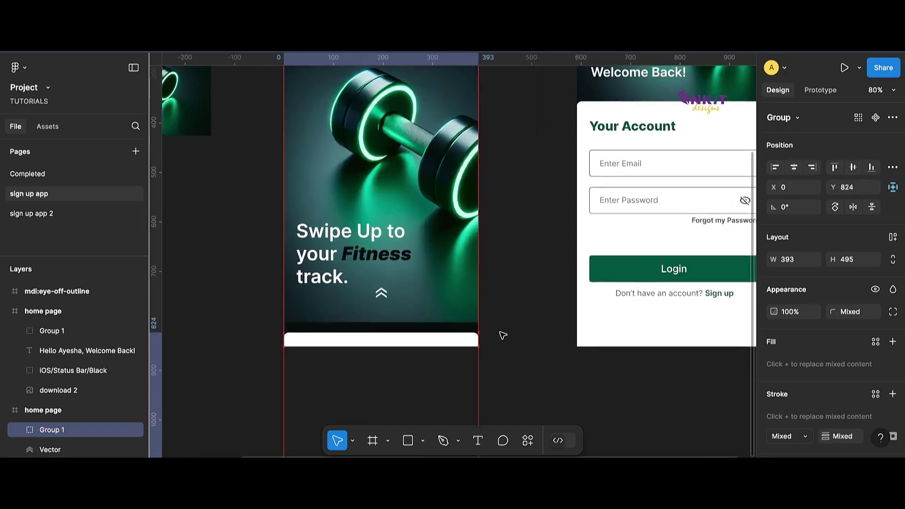
key(Down)
key(Down)
key(Down)
key(Down)
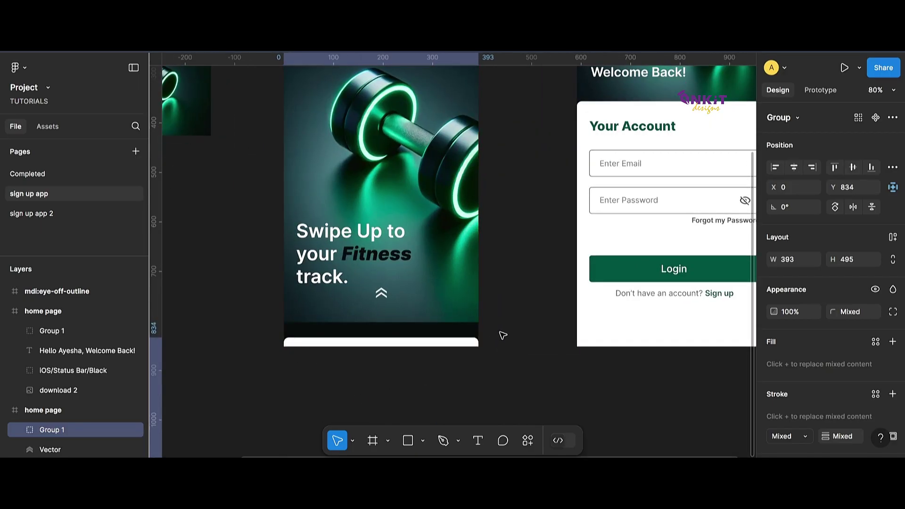
key(Up)
key(Up)
scroll(503, 335, down, 5)
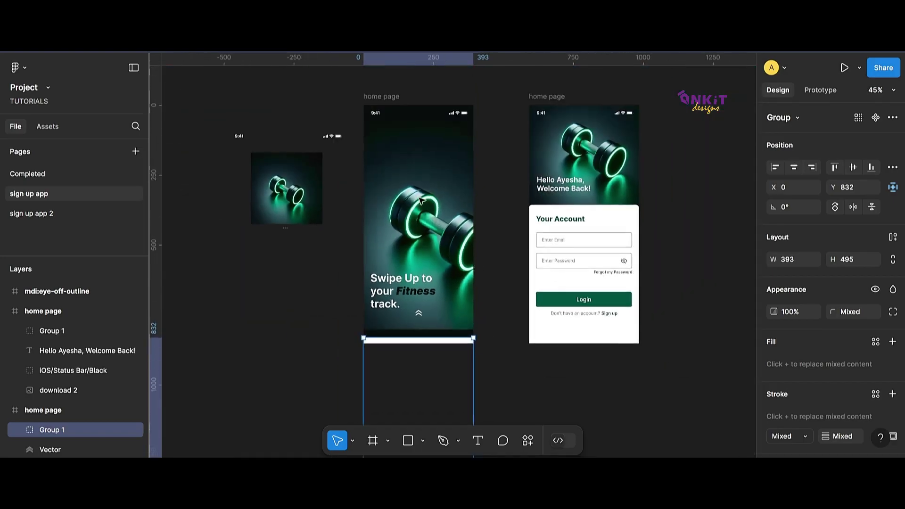
Step: Enlarge the first screen's dumbbell image proportionally to 725 × 783 so it reaches down to the white panel's upper edge
click(438, 261)
drag(342, 328, 336, 337)
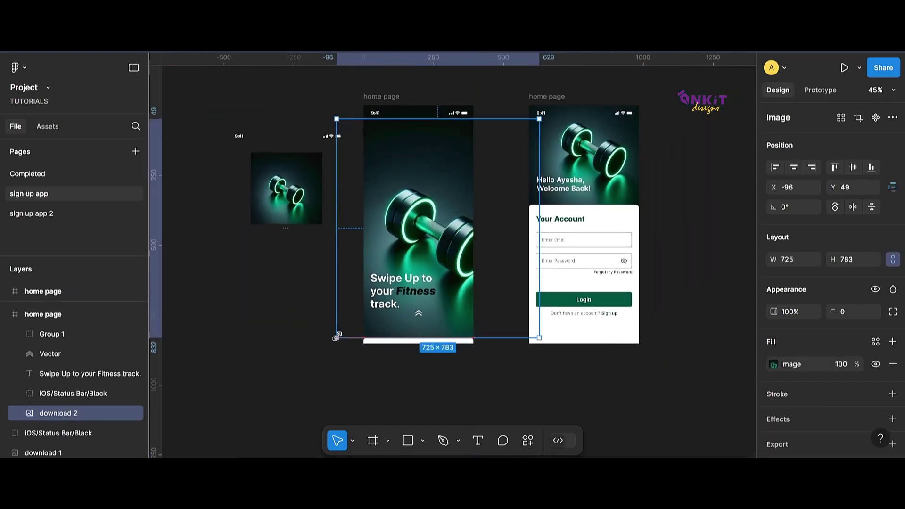
key(Escape)
Step: Enlarge the double-chevron icon to 28 wide and position it at X 184, Y 811, just above the white panel
click(419, 313)
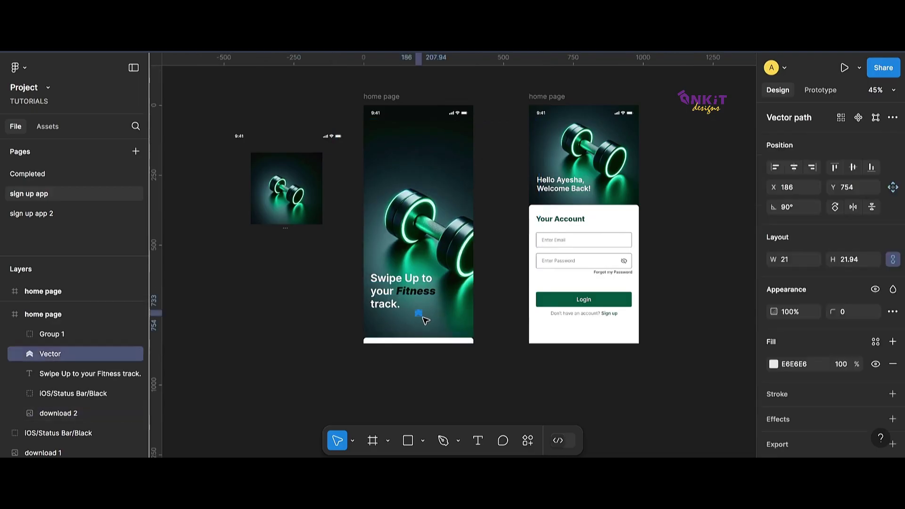
key(Up)
key(Up)
key(Up)
key(Up)
key(Up)
key(Up)
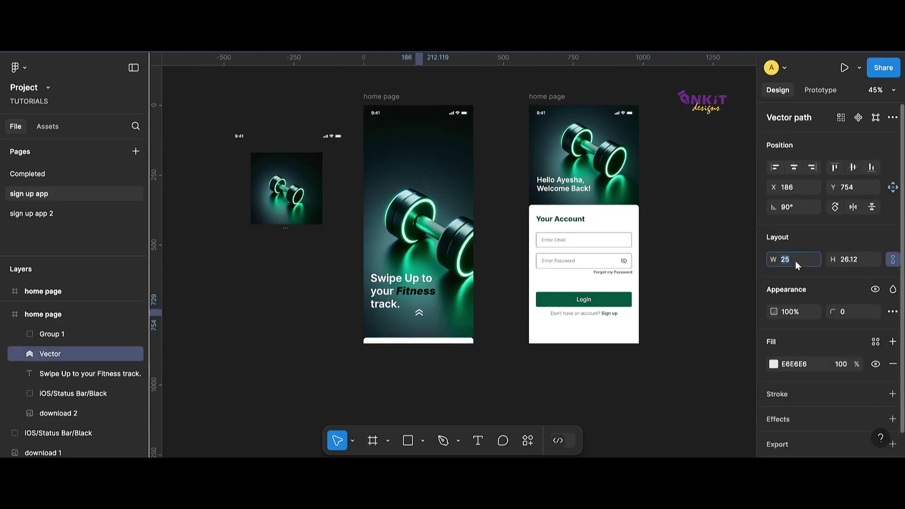
drag(419, 312, 419, 323)
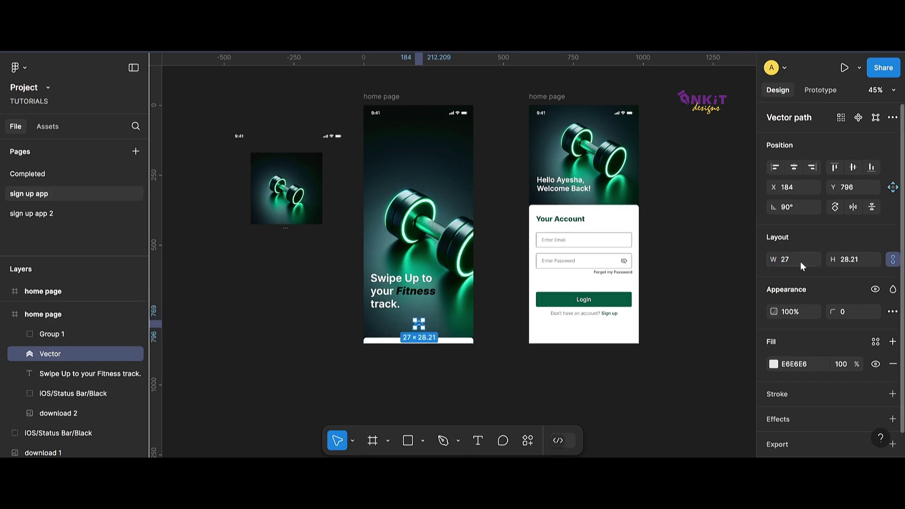
key(Up)
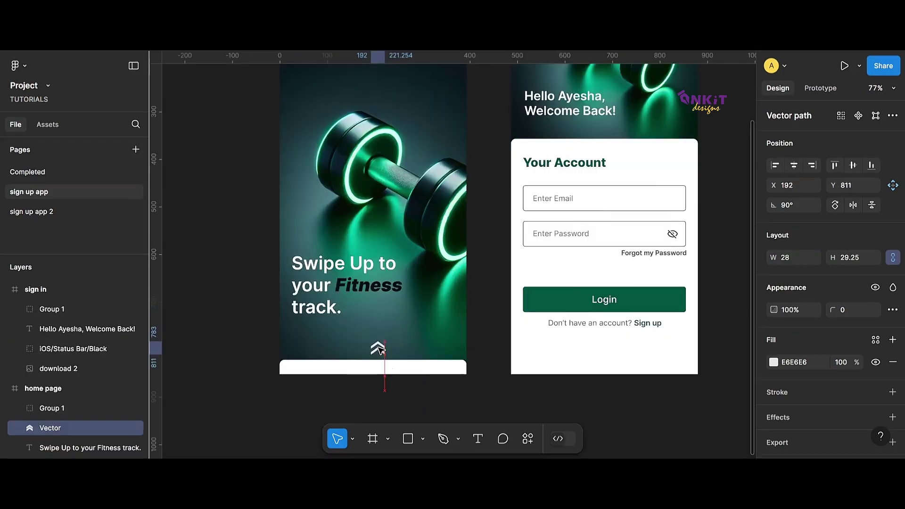
drag(380, 346, 376, 349)
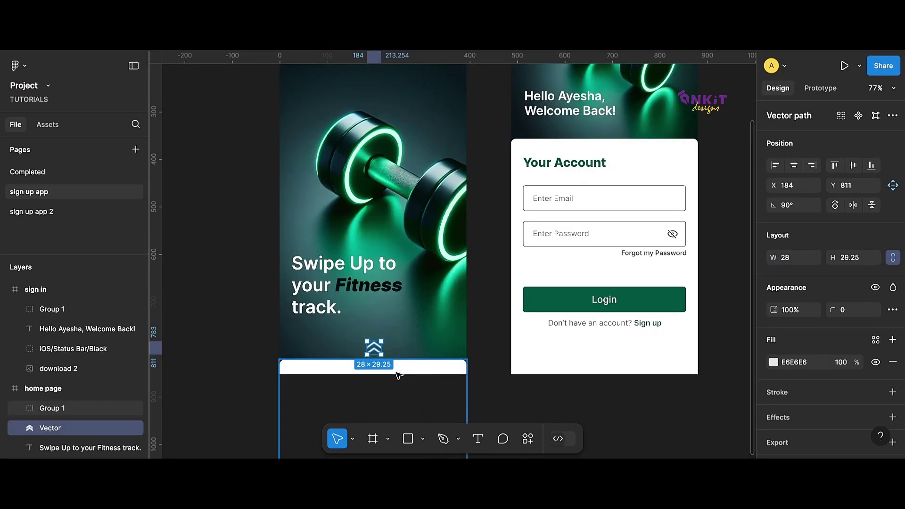
Step: Group the chevron with the white panel and link the group to the sign in frame On drag, using Smart animate, Ease out, 1200ms
shift+click(398, 375)
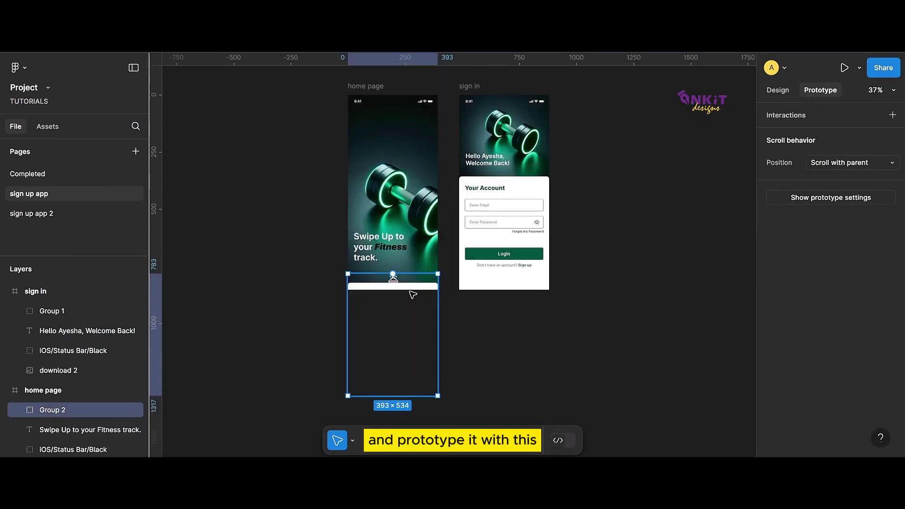
drag(393, 275, 575, 191)
click(588, 219)
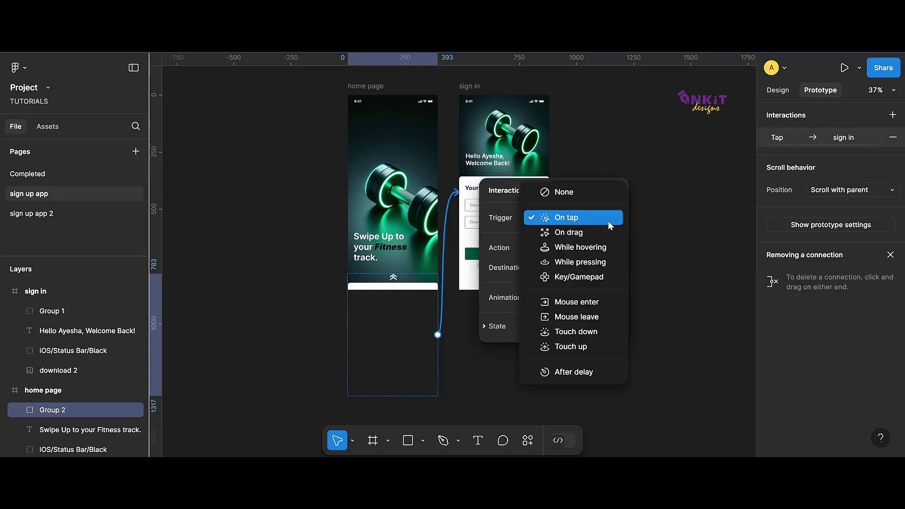
click(607, 233)
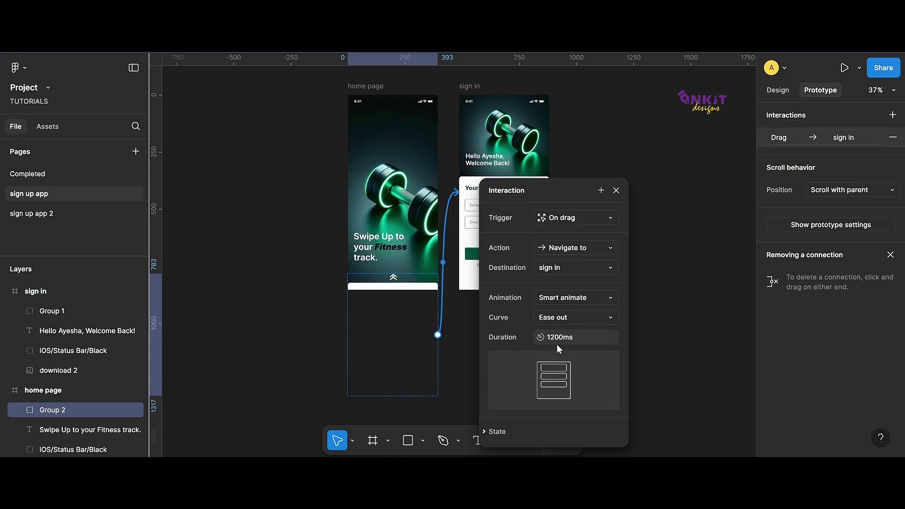
click(617, 191)
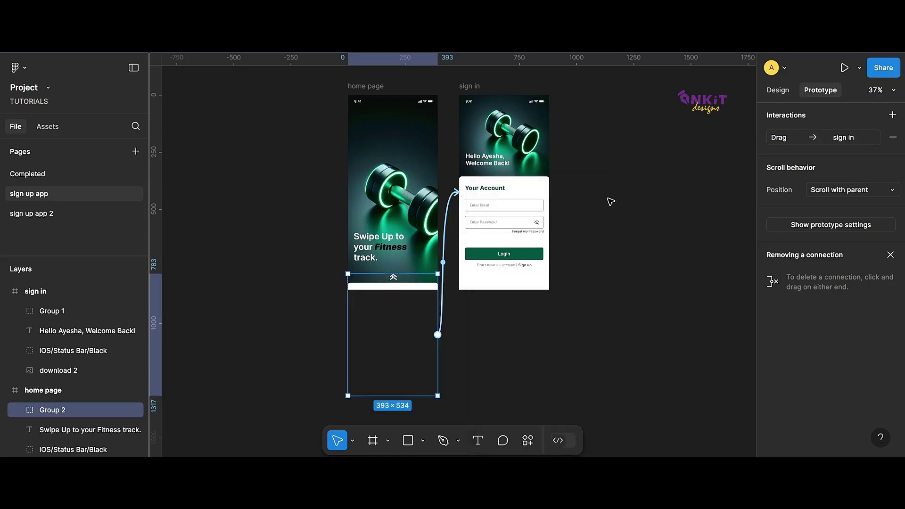
Step: Link the sign in frame's login group back to the home page On drag, using Smart animate, Ease out and 1200ms
click(518, 185)
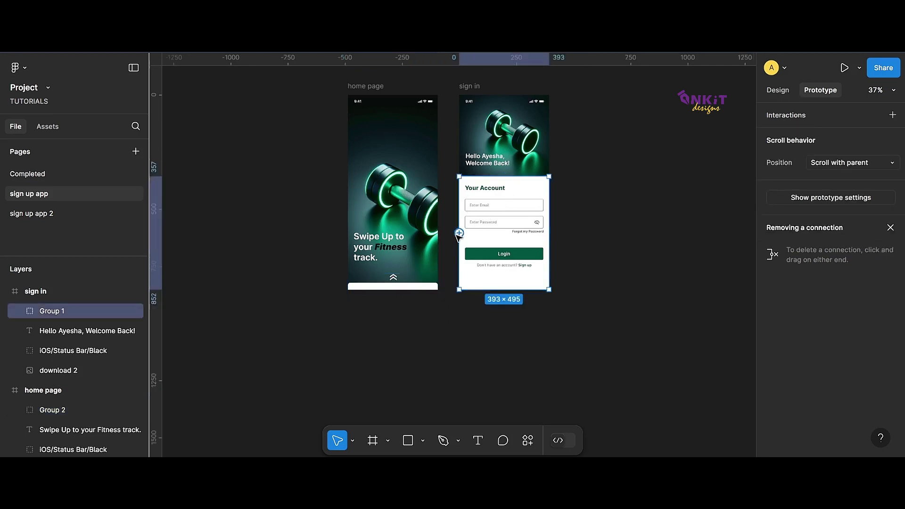
drag(459, 233, 567, 195)
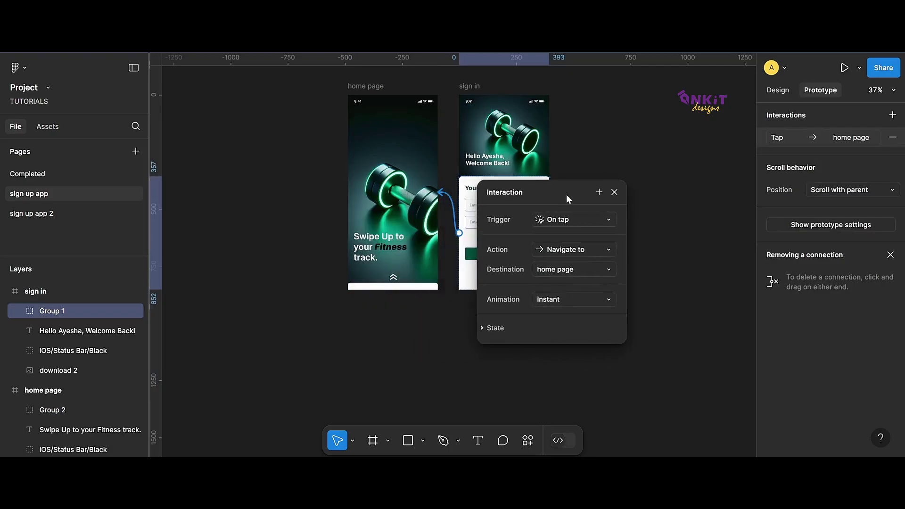
click(608, 221)
click(597, 235)
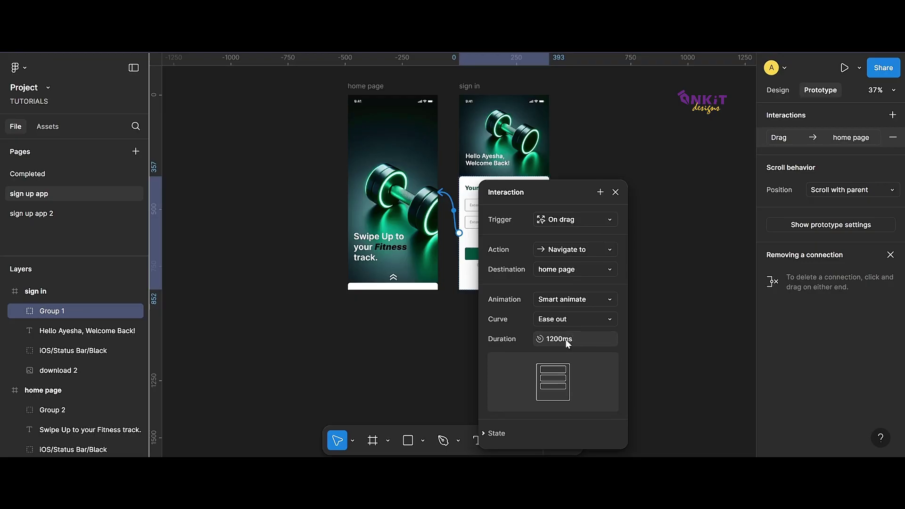
click(304, 368)
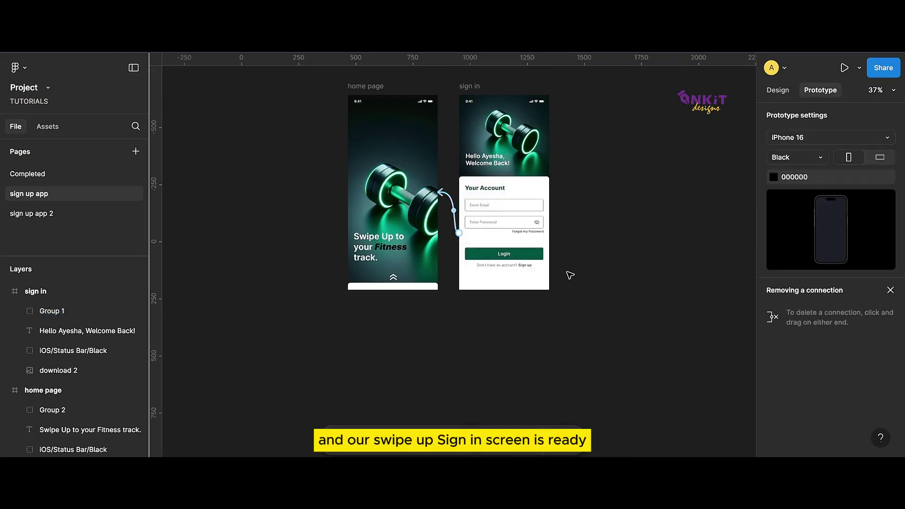
Step: Preview the prototype and test swiping up from the home page to the sign in screen and back
scroll(580, 222, up, 2)
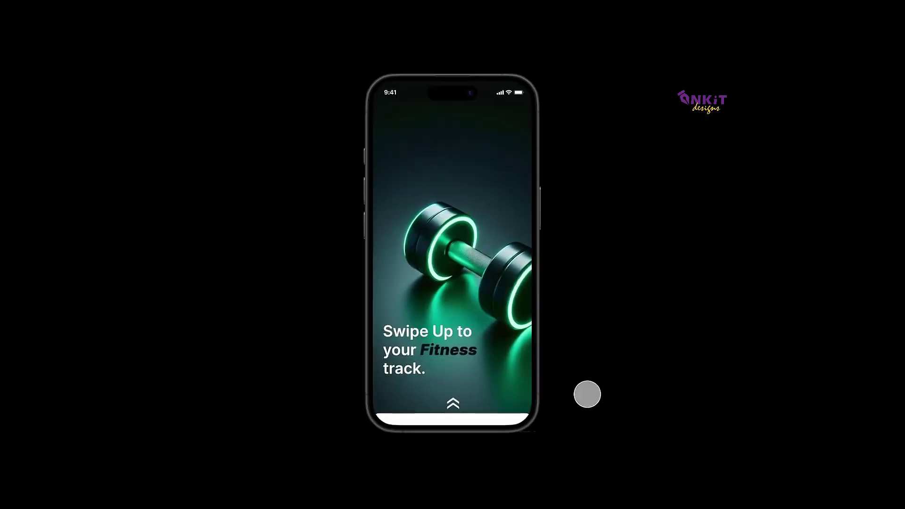
drag(460, 418, 464, 340)
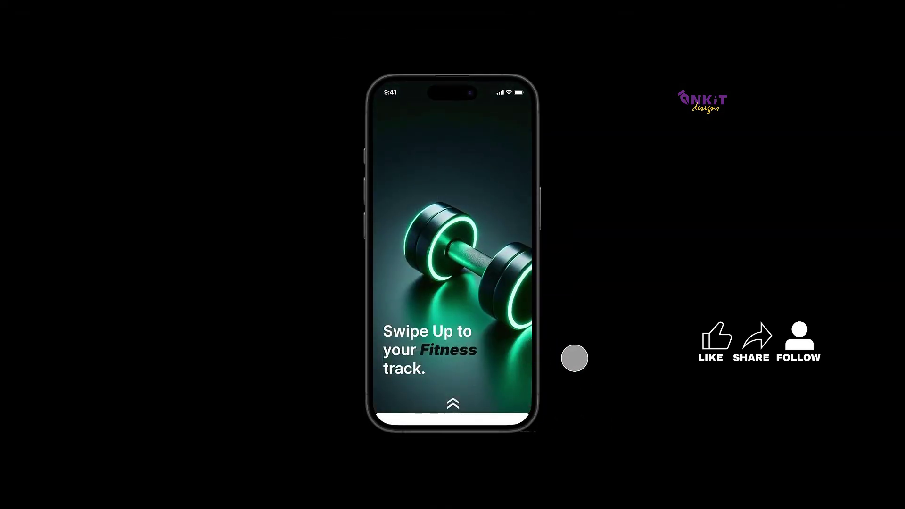
click(453, 406)
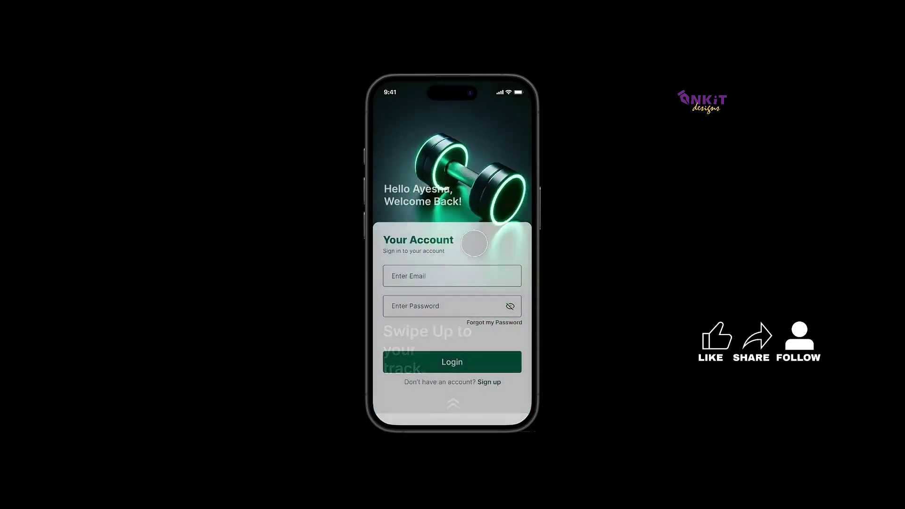
click(449, 233)
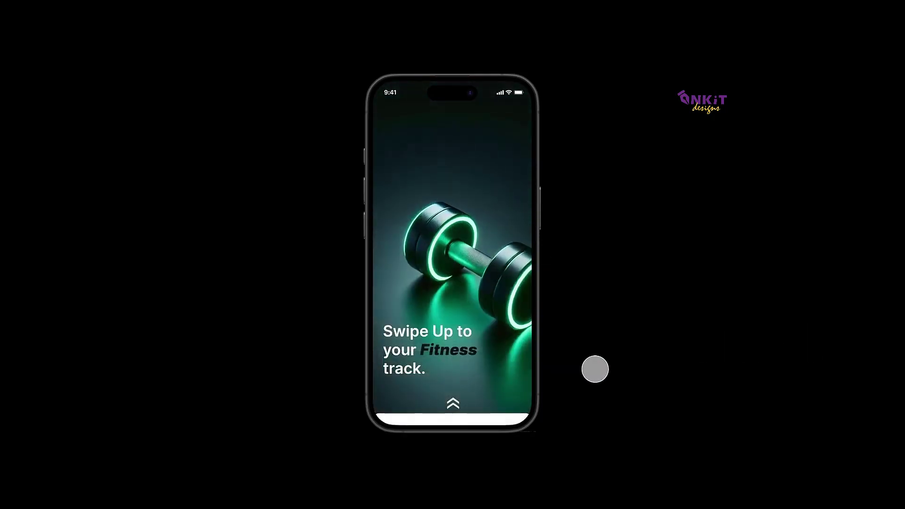
click(453, 405)
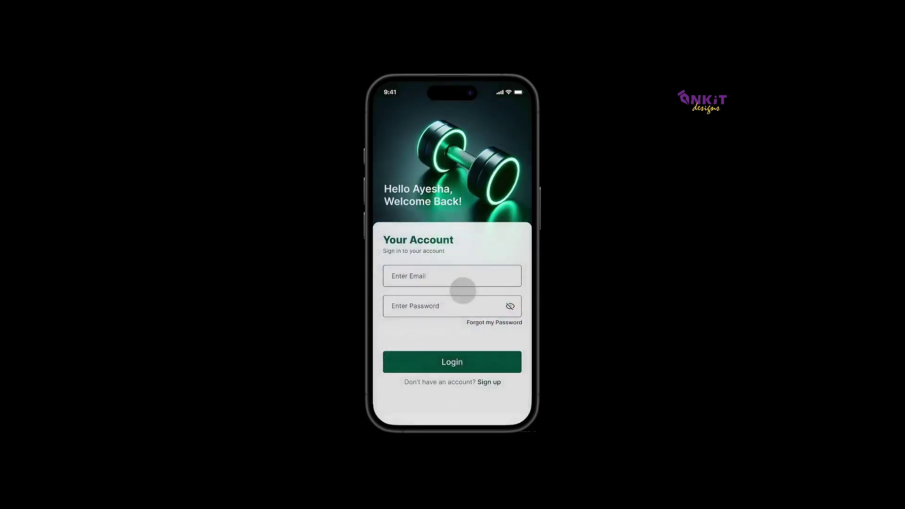